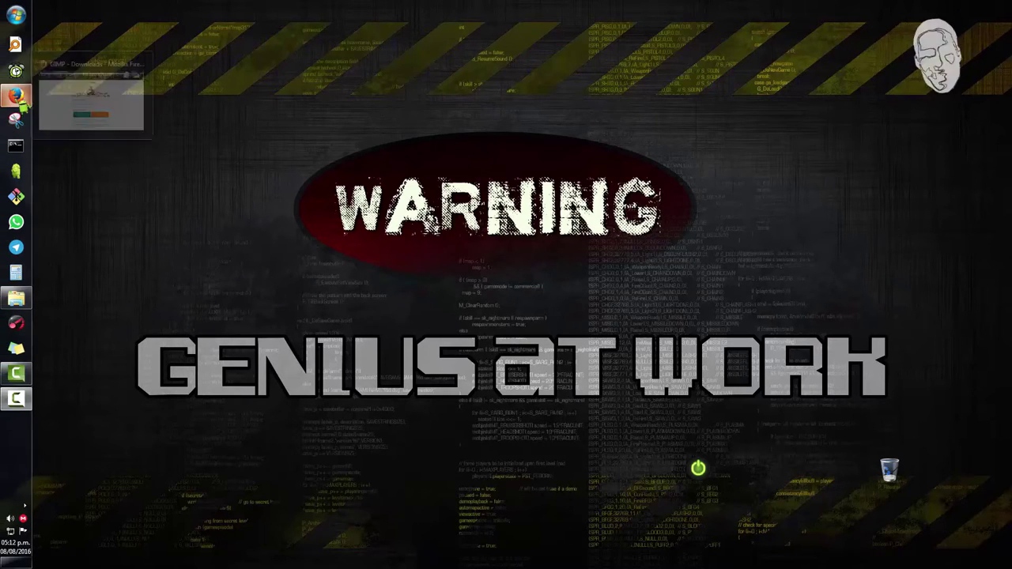
- Run a fresh DuckDuckGo search for 'Gimp 2' from the DuckDuckGo home page
{"action": "left_click", "coordinate": [17, 98]}
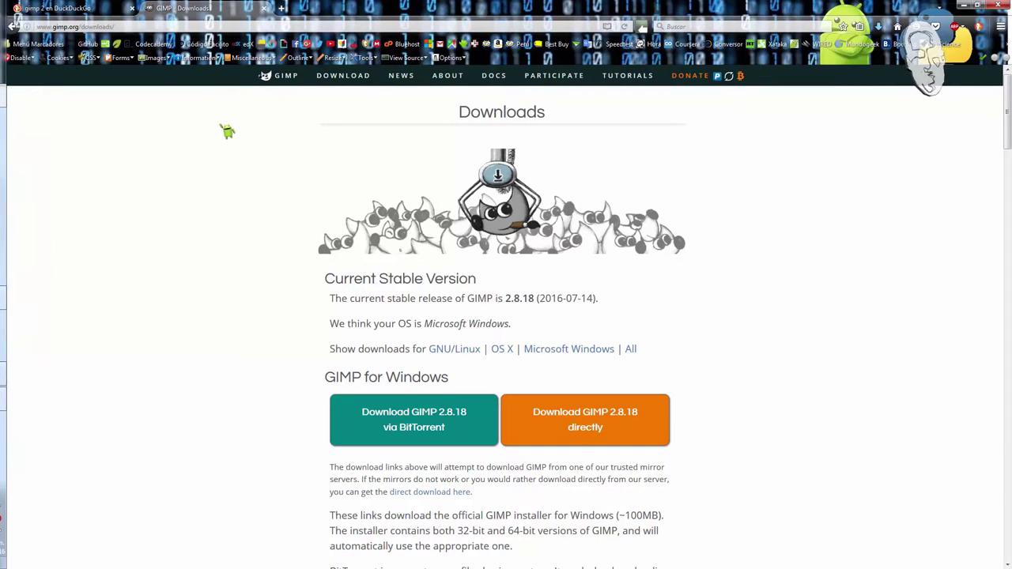
{"action": "left_click", "coordinate": [91, 9]}
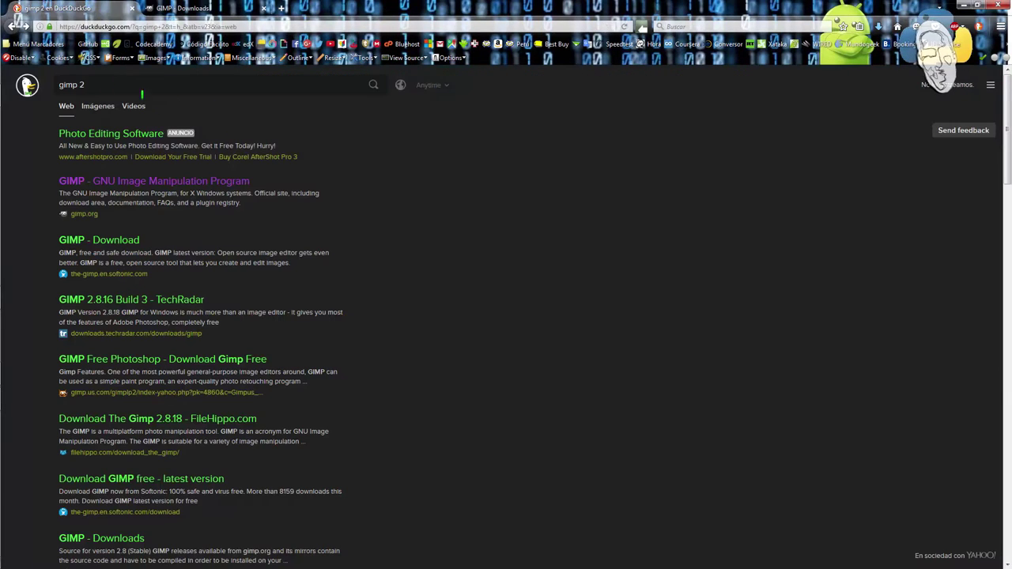
{"action": "left_click", "coordinate": [29, 86]}
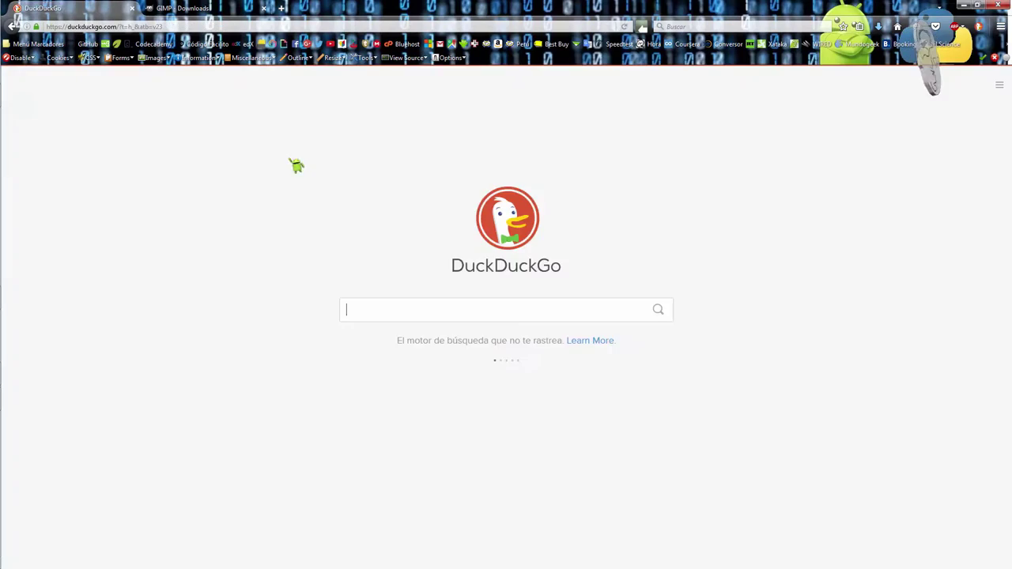
{"action": "left_click", "coordinate": [364, 314]}
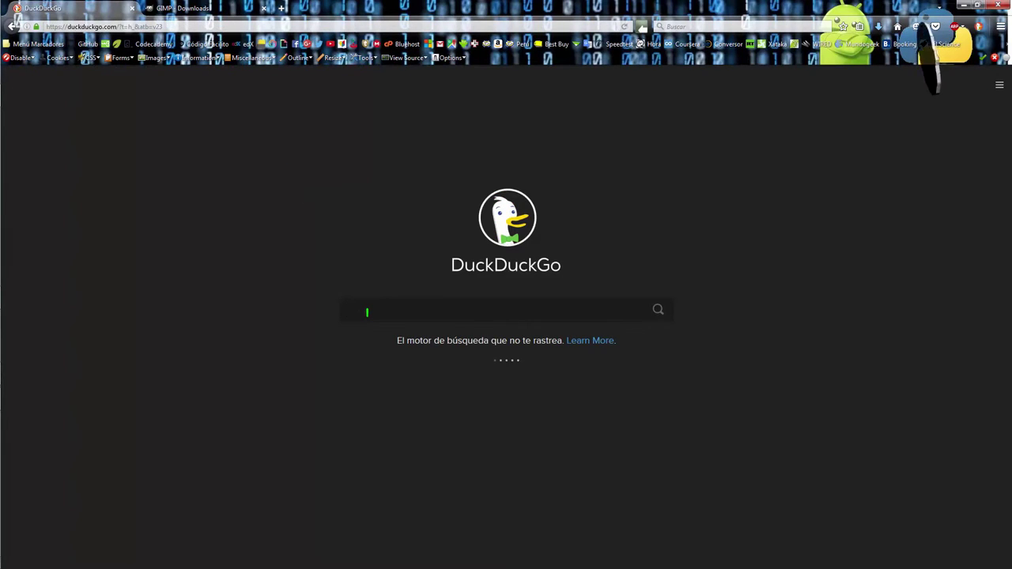
{"action": "type", "text": "Gi"}
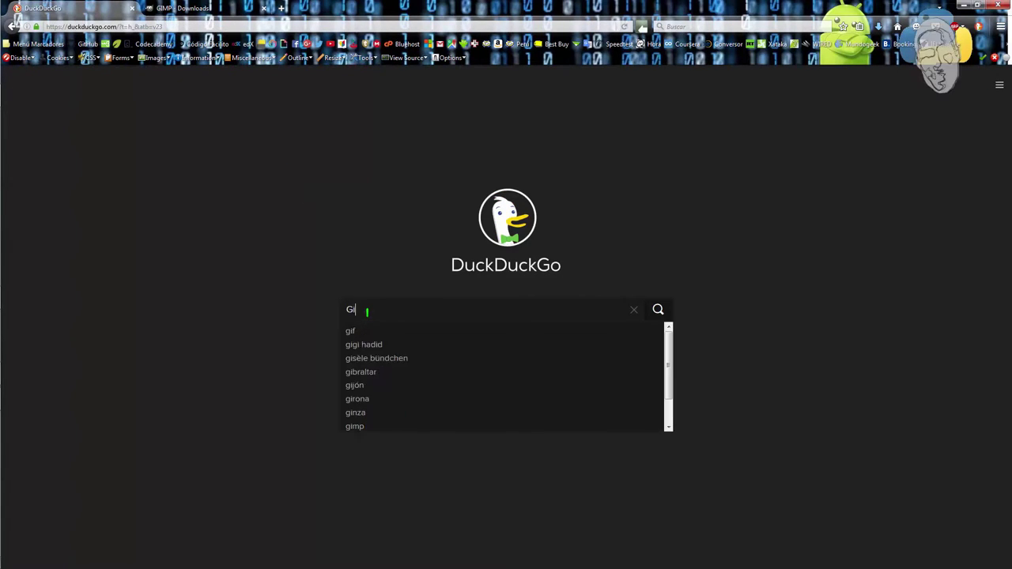
{"action": "type", "text": "mp 2"}
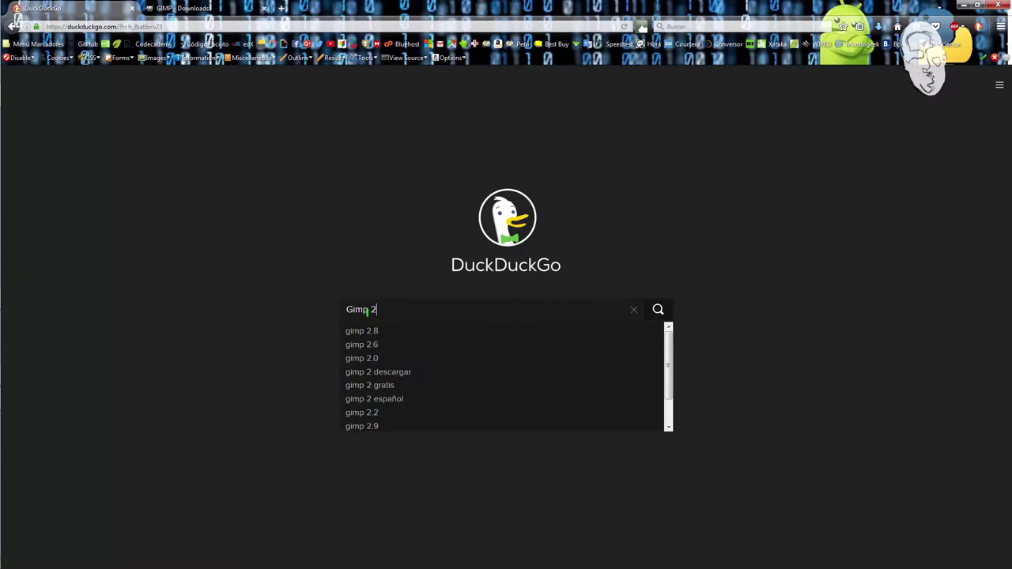
{"action": "key", "text": "Return"}
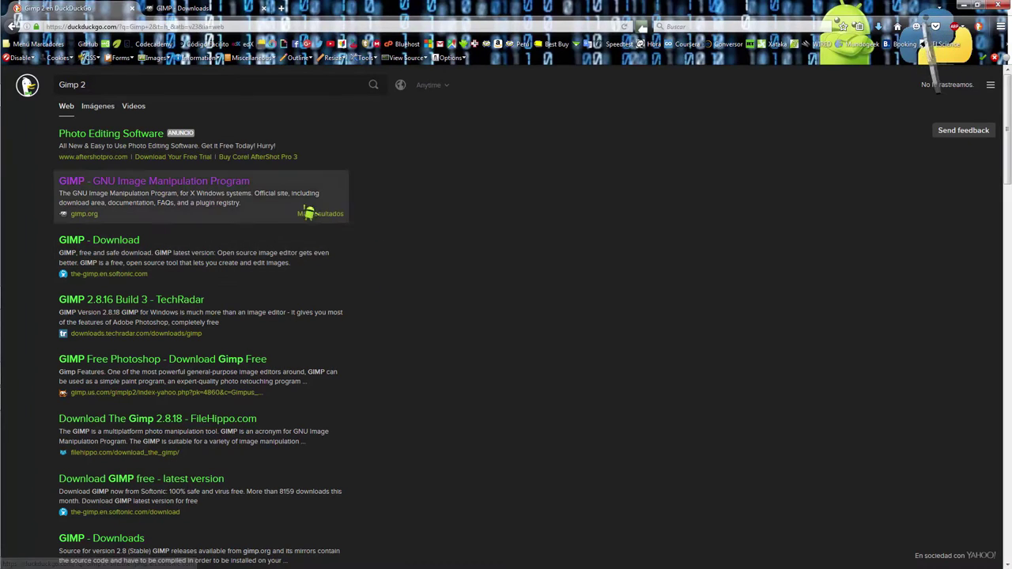
{"action": "mouse_move", "coordinate": [135, 193]}
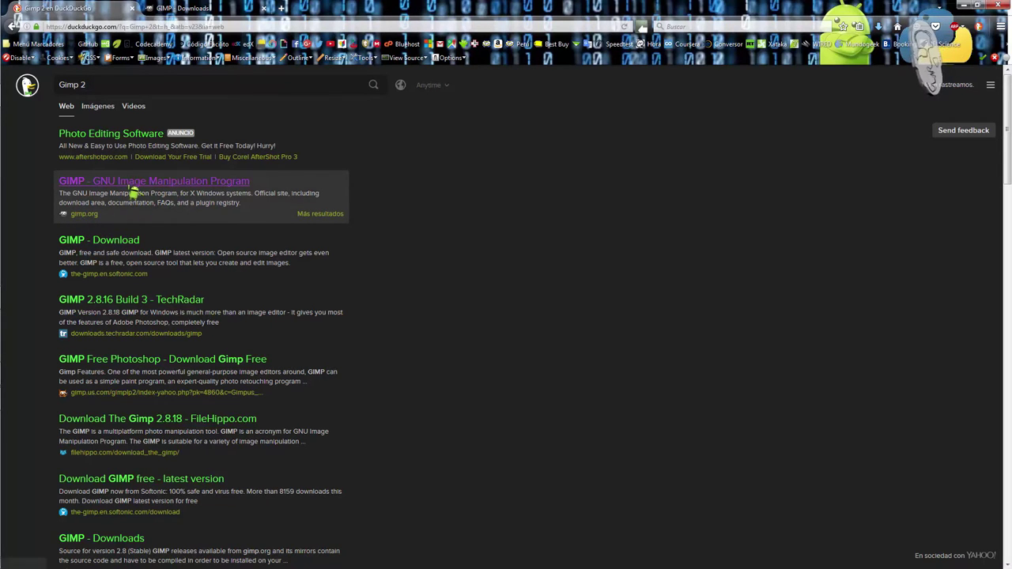
- Open the official gimp.org result and go to the gimp.org homepage
{"action": "left_click", "coordinate": [135, 192]}
{"action": "left_click", "coordinate": [131, 8]}
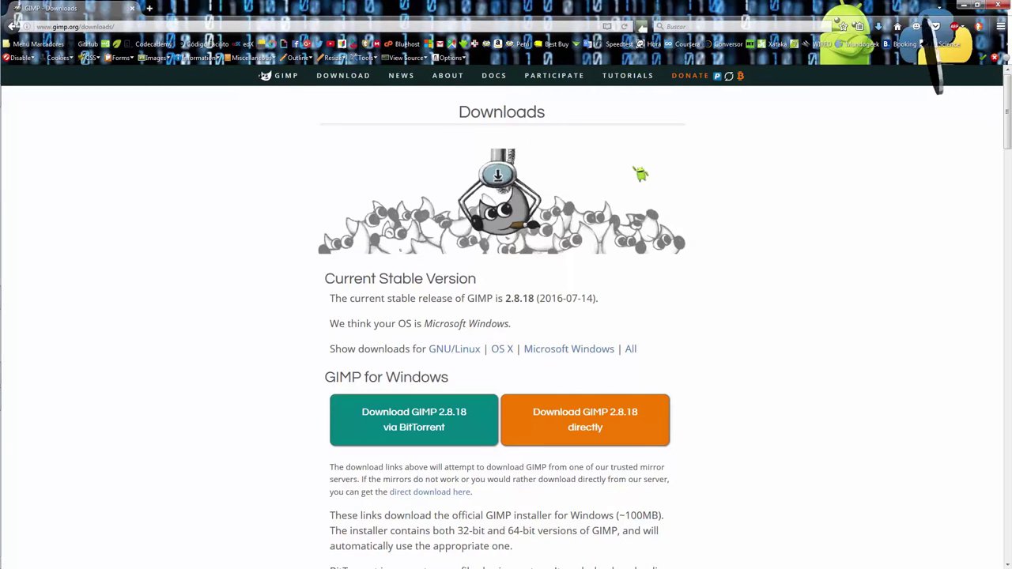
{"action": "left_click", "coordinate": [286, 77]}
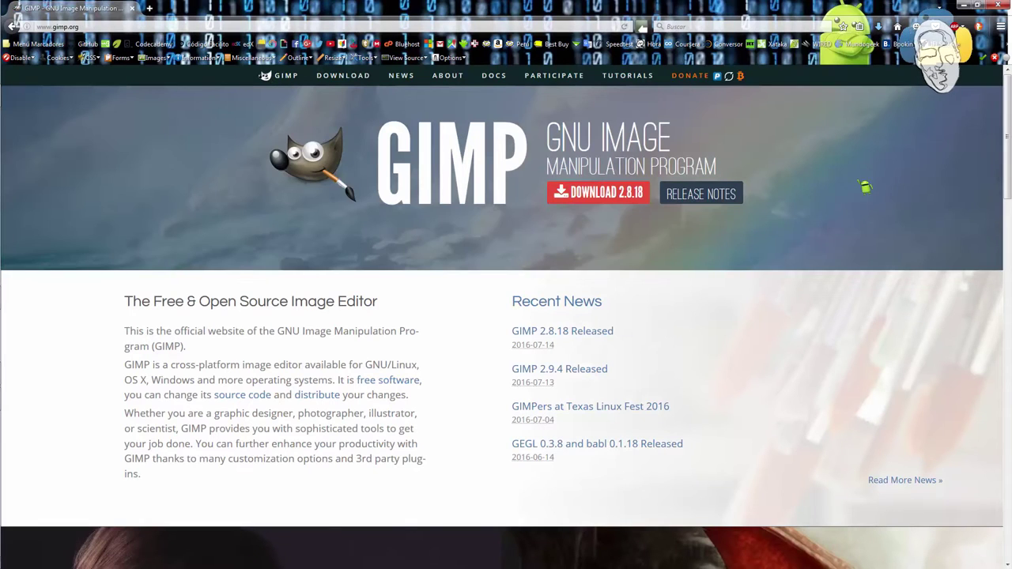
{"action": "mouse_move", "coordinate": [1006, 136]}
{"action": "left_mouse_down"}
{"action": "mouse_move", "coordinate": [980, 311]}
{"action": "mouse_move", "coordinate": [985, 350]}
{"action": "mouse_move", "coordinate": [981, 125]}
{"action": "left_mouse_up"}
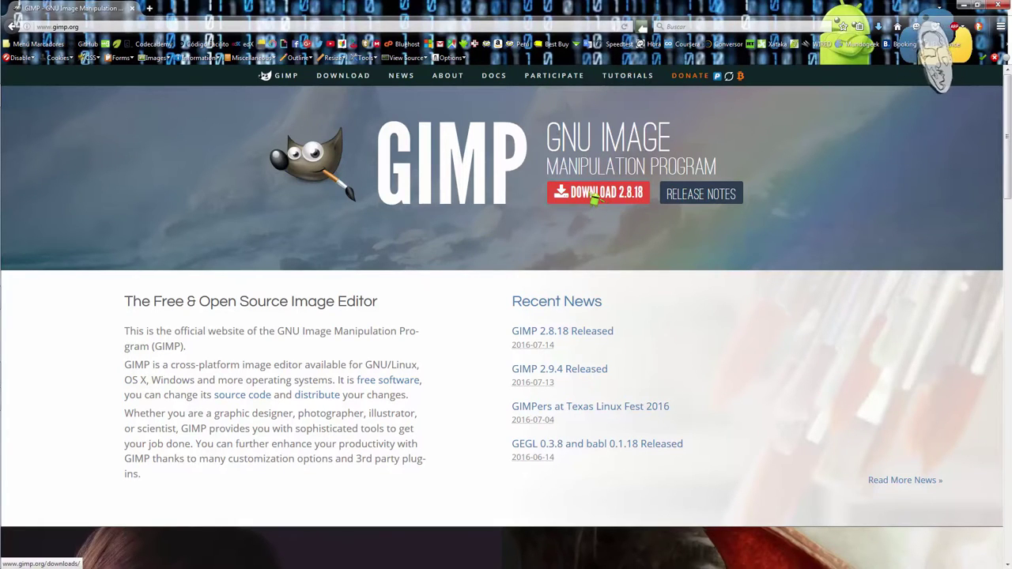
- Start a direct download of the GIMP 2.8.18 Windows installer and save the file
{"action": "left_click", "coordinate": [593, 201]}
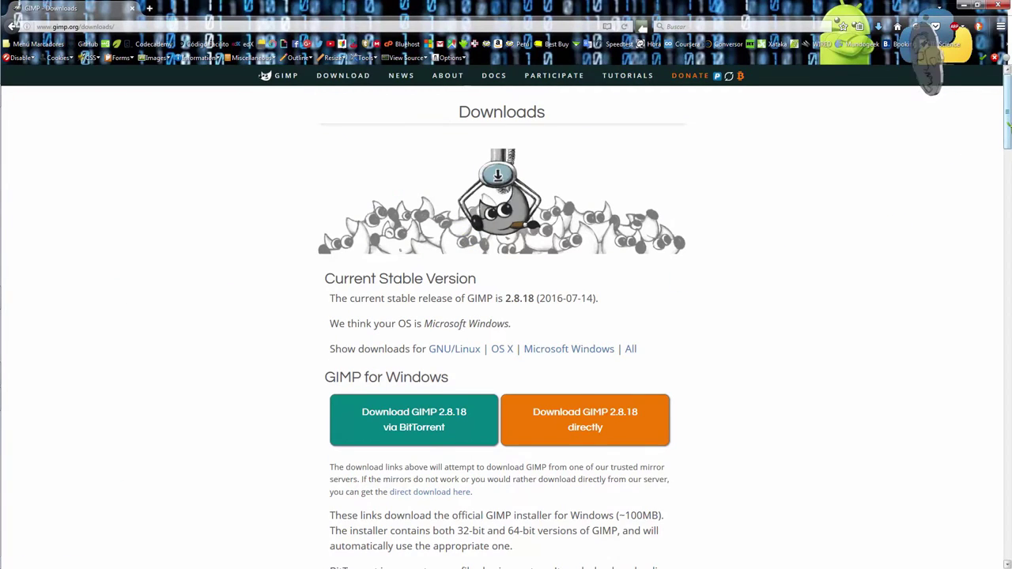
{"action": "scroll", "coordinate": [951, 166], "scroll_direction": "down", "scroll_amount": 3}
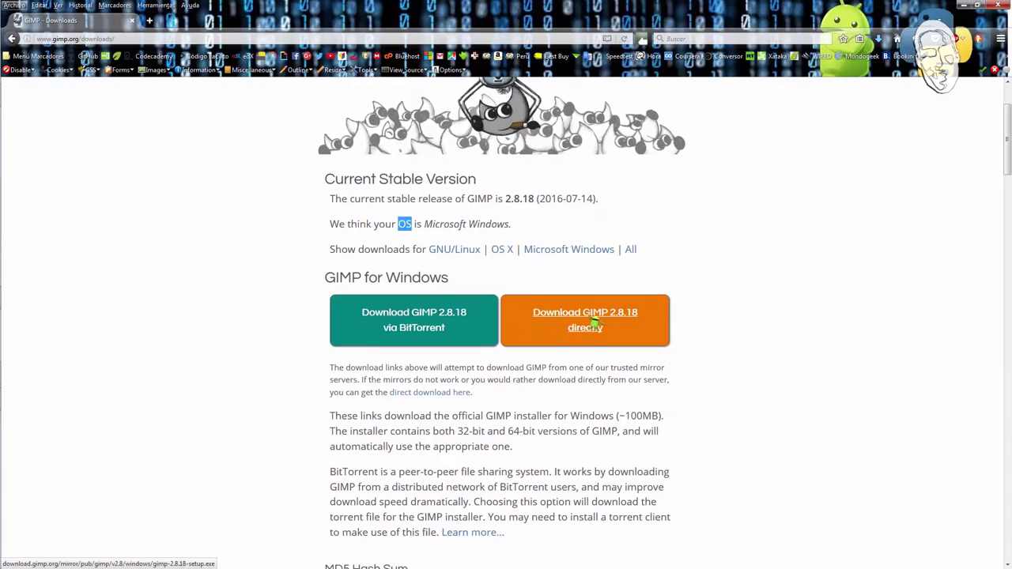
{"action": "left_click", "coordinate": [589, 324]}
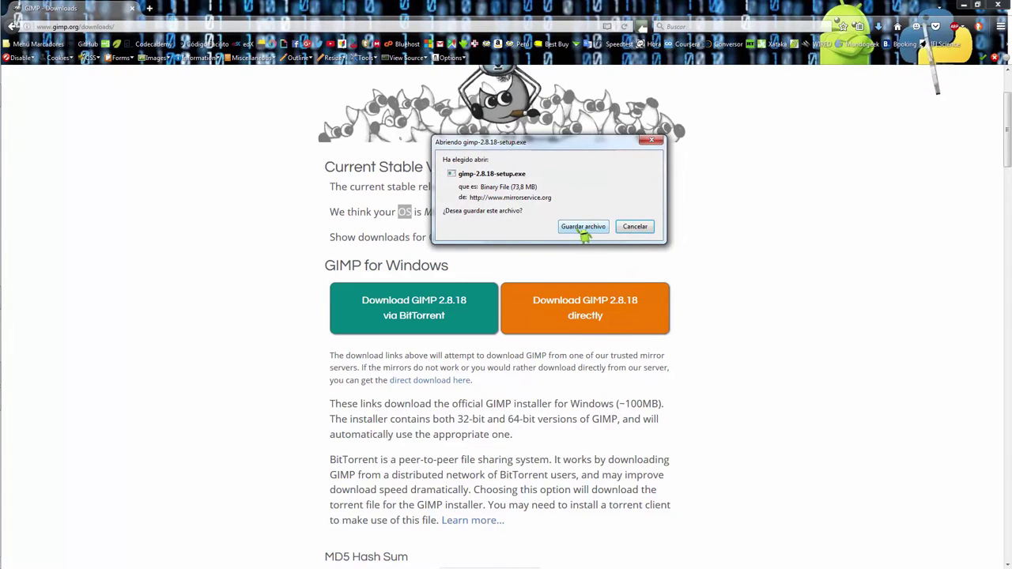
{"action": "left_click", "coordinate": [583, 227]}
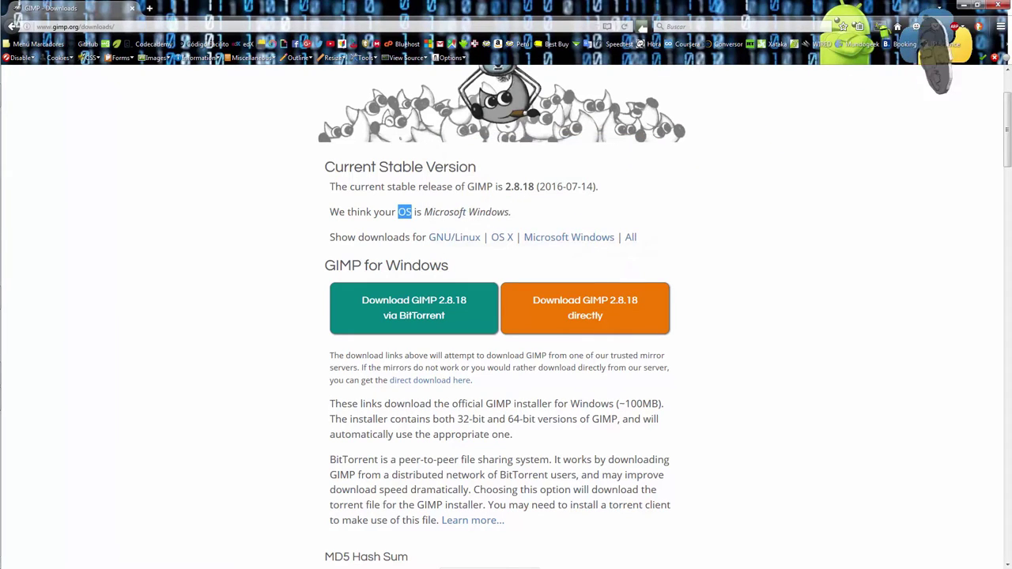
- Cancel the duplicate gimp-2.8.18-setup(1).exe download and close Firefox
{"action": "left_click", "coordinate": [879, 26]}
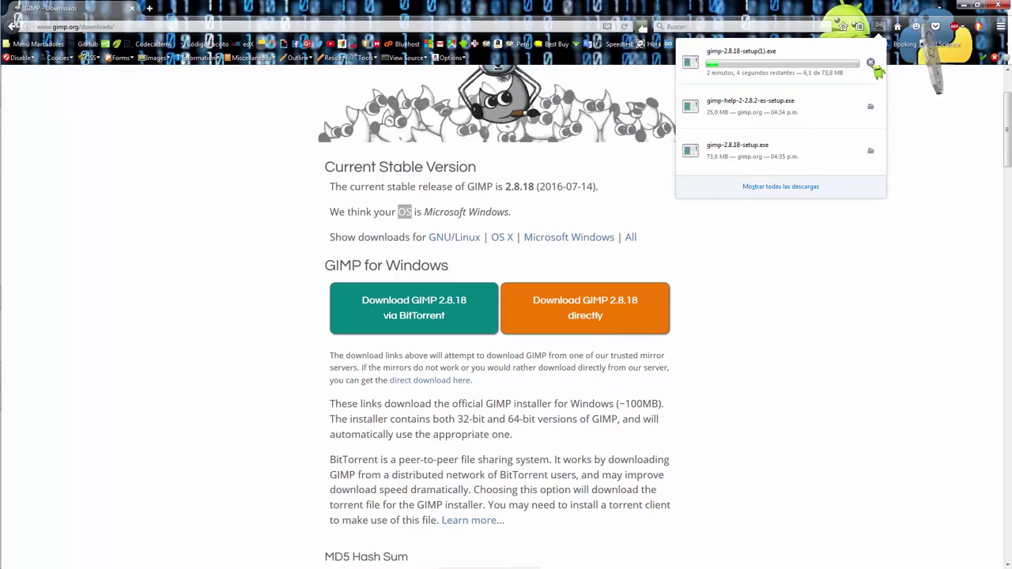
{"action": "left_click", "coordinate": [870, 64]}
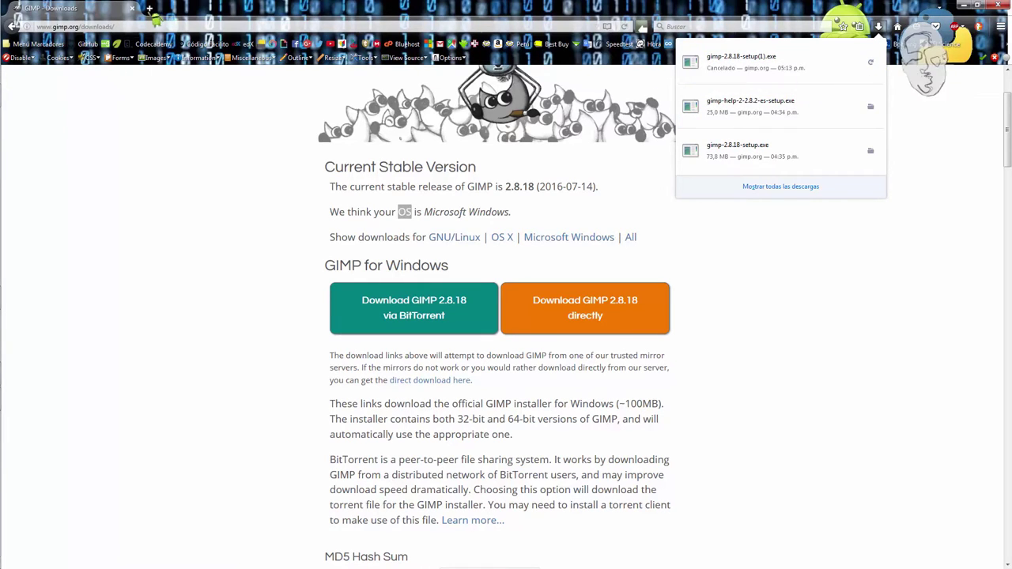
{"action": "left_click", "coordinate": [994, 4]}
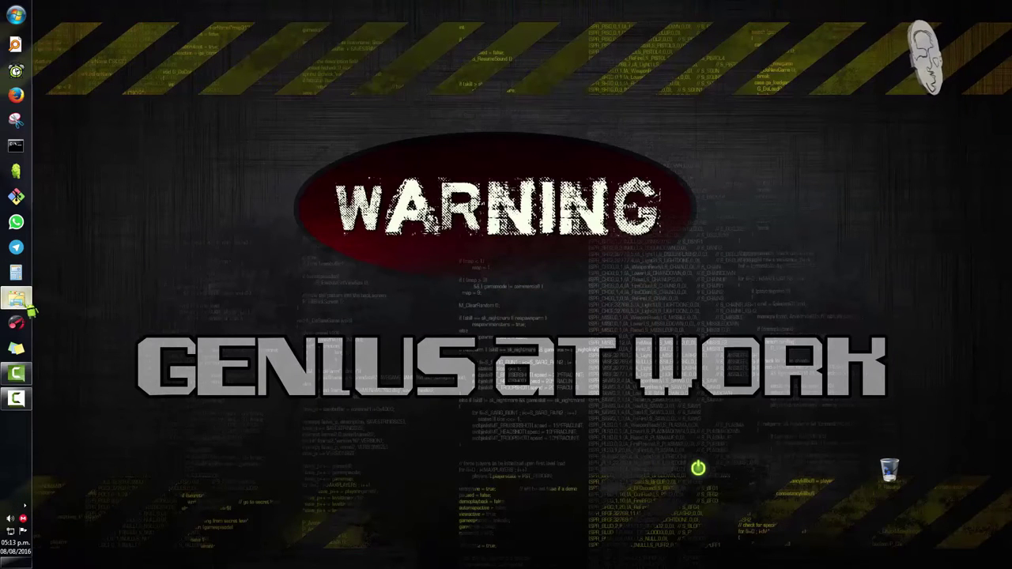
- Open the Gimp 2 installers folder, select gimp-2.8.18-setup.exe, then return to Firefox
{"action": "left_click", "coordinate": [6, 299]}
{"action": "left_click", "coordinate": [506, 277]}
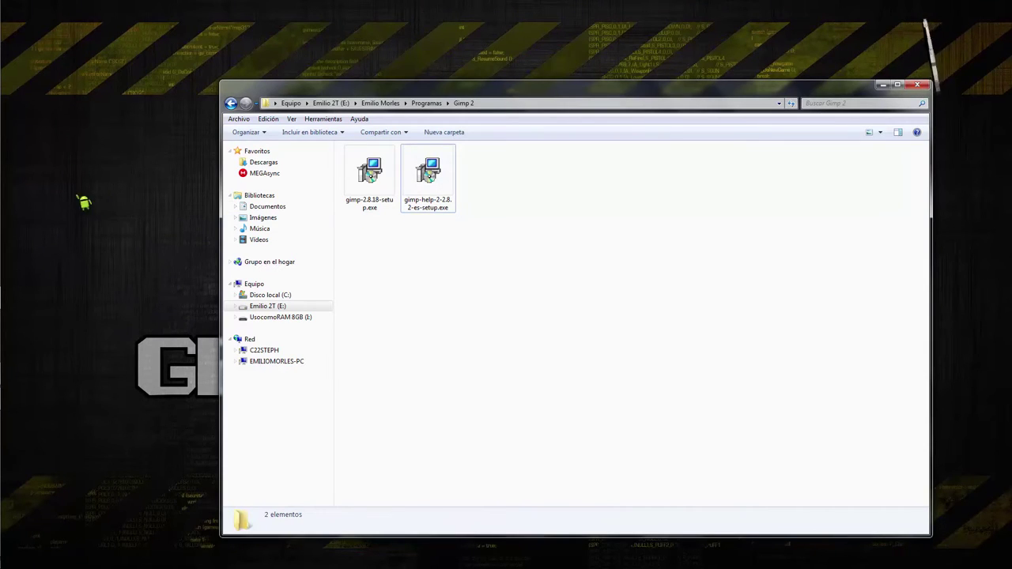
{"action": "left_click", "coordinate": [382, 187]}
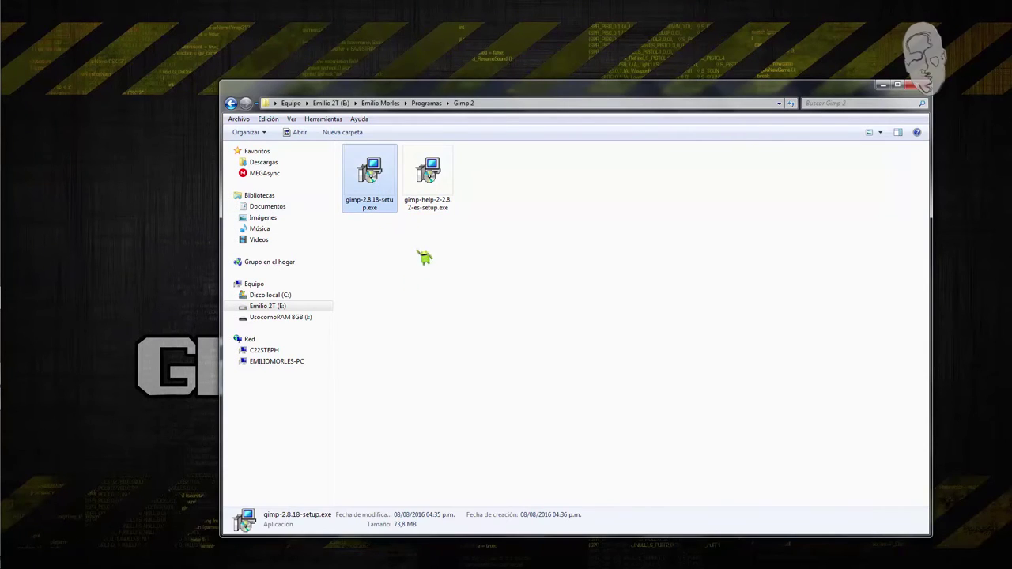
{"action": "mouse_move", "coordinate": [16, 298]}
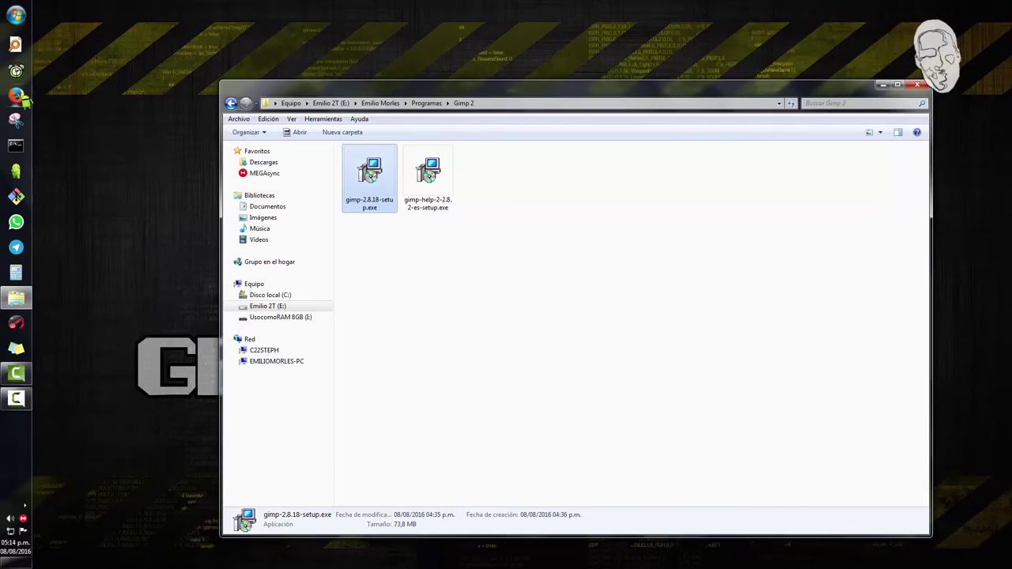
{"action": "left_click", "coordinate": [16, 94]}
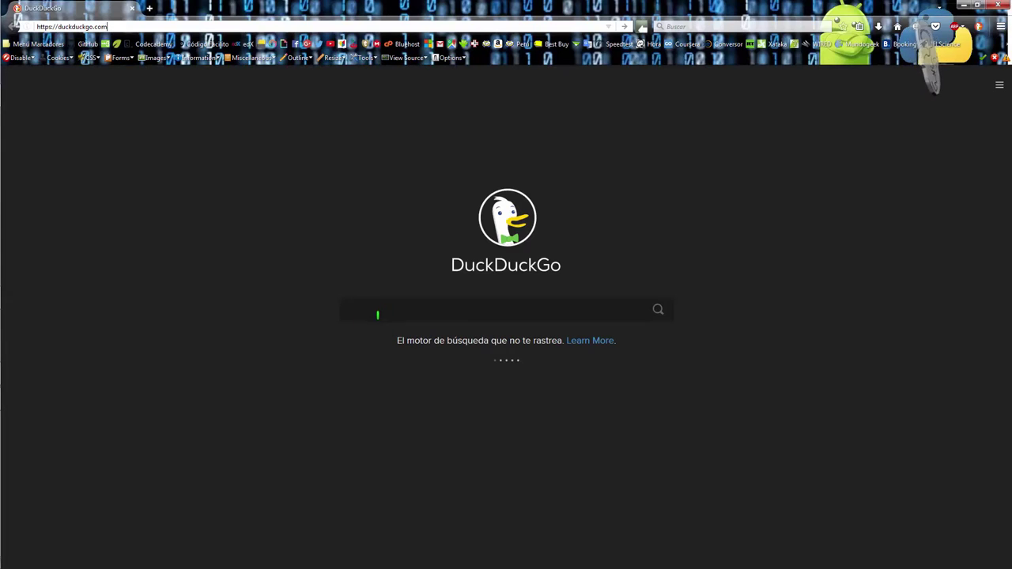
- Search 'Gimp 2' again on DuckDuckGo and open the official gimp.org result
{"action": "left_click", "coordinate": [375, 312]}
{"action": "type", "text": "g"}
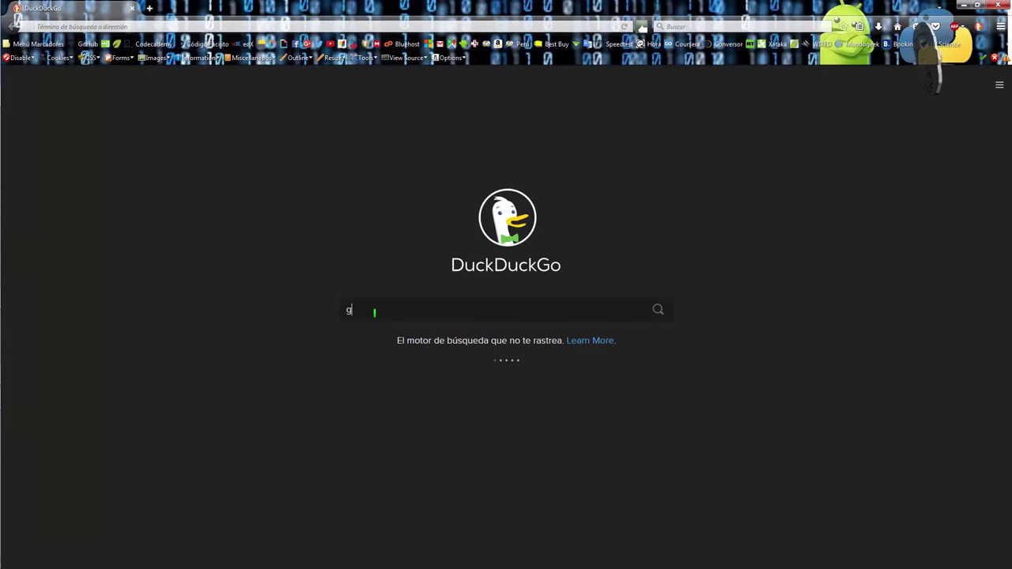
{"action": "type", "text": "imp"}
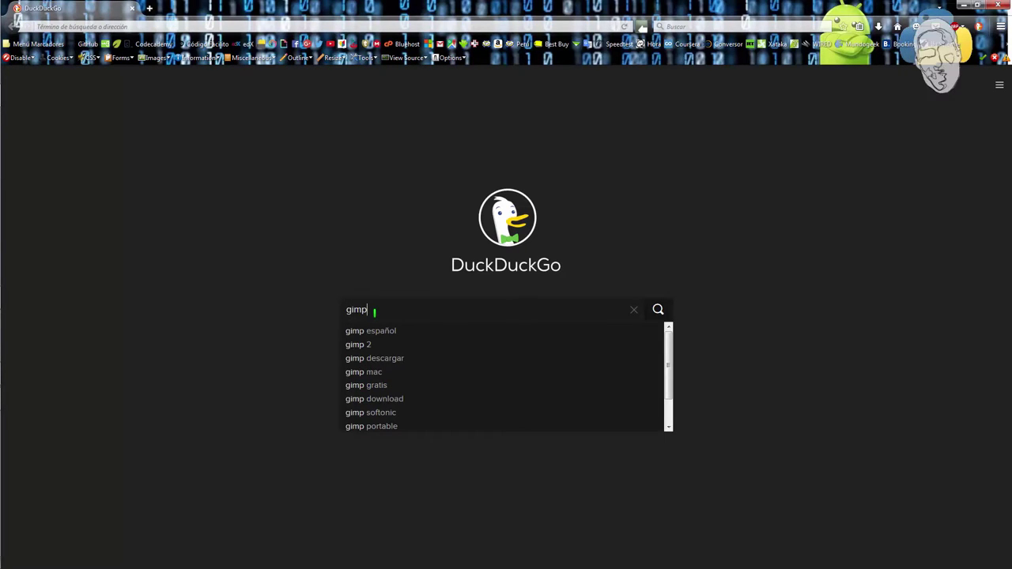
{"action": "key", "text": "Down"}
{"action": "key", "text": "Down"}
{"action": "key", "text": "Return"}
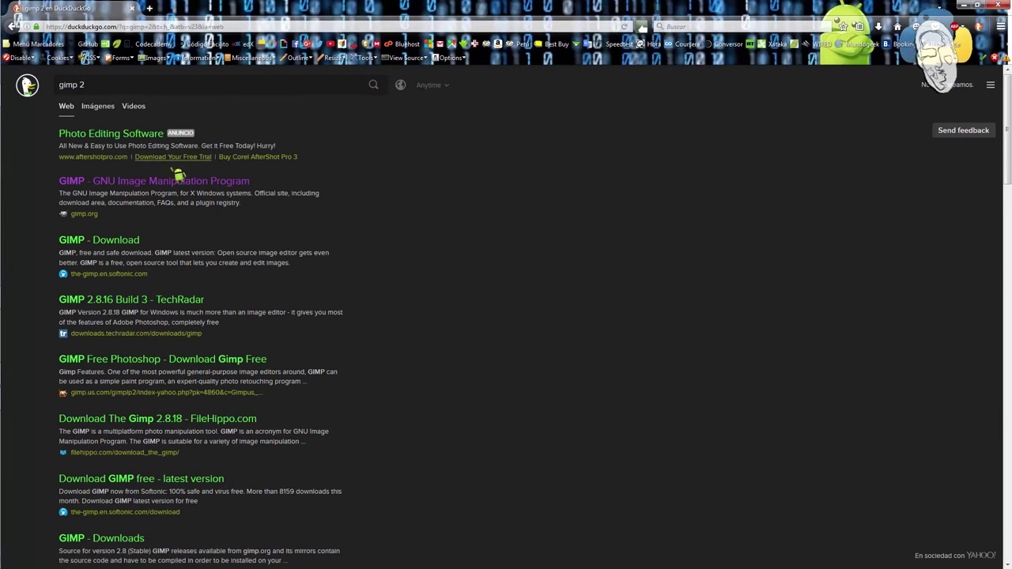
{"action": "left_click", "coordinate": [141, 186]}
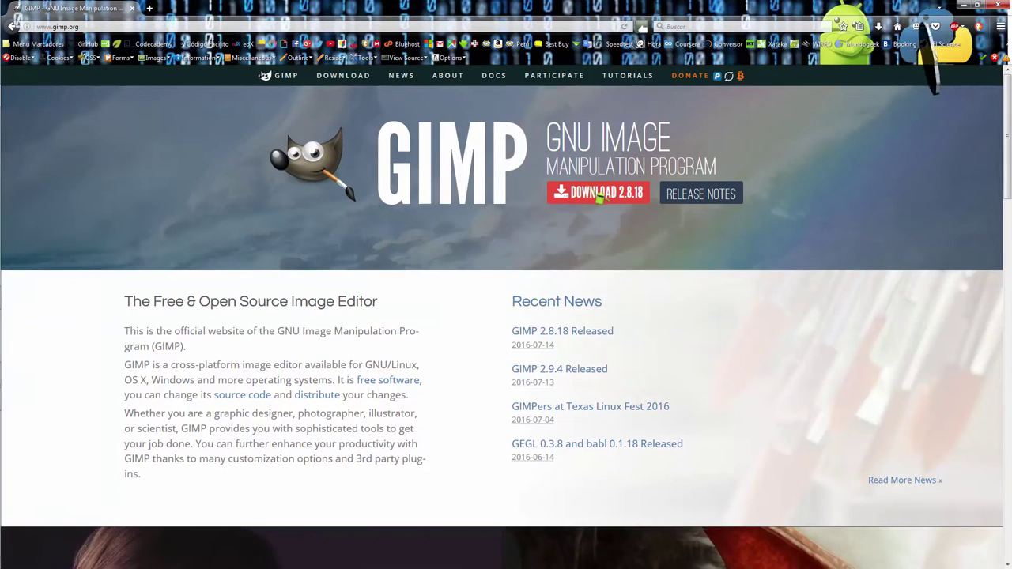
- On the downloads page, save the Spanish user manual installer gimp-help-2-2.8.2-es-setup.exe
{"action": "left_click", "coordinate": [599, 196]}
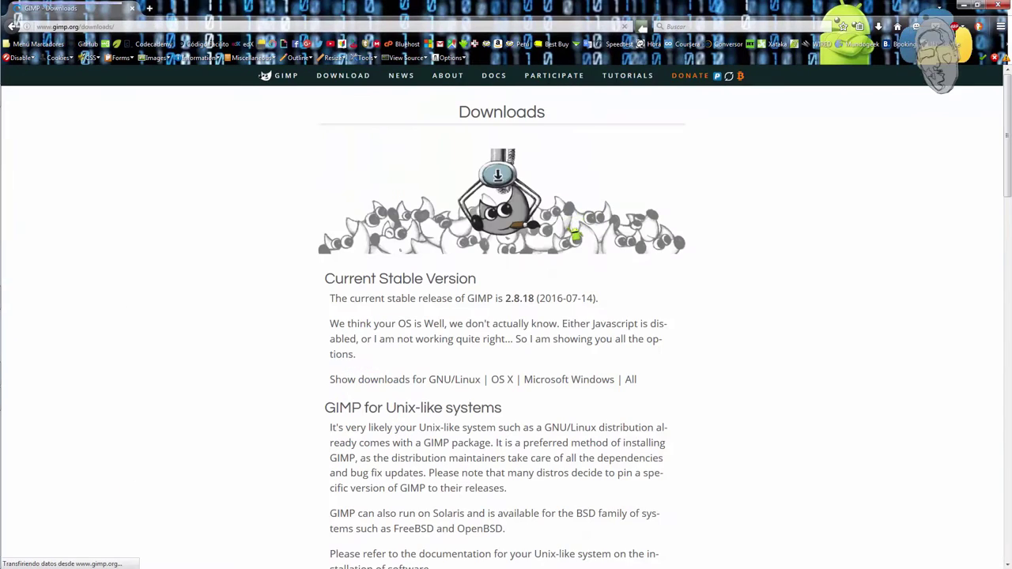
{"action": "scroll", "coordinate": [989, 168], "scroll_direction": "down", "scroll_amount": 3}
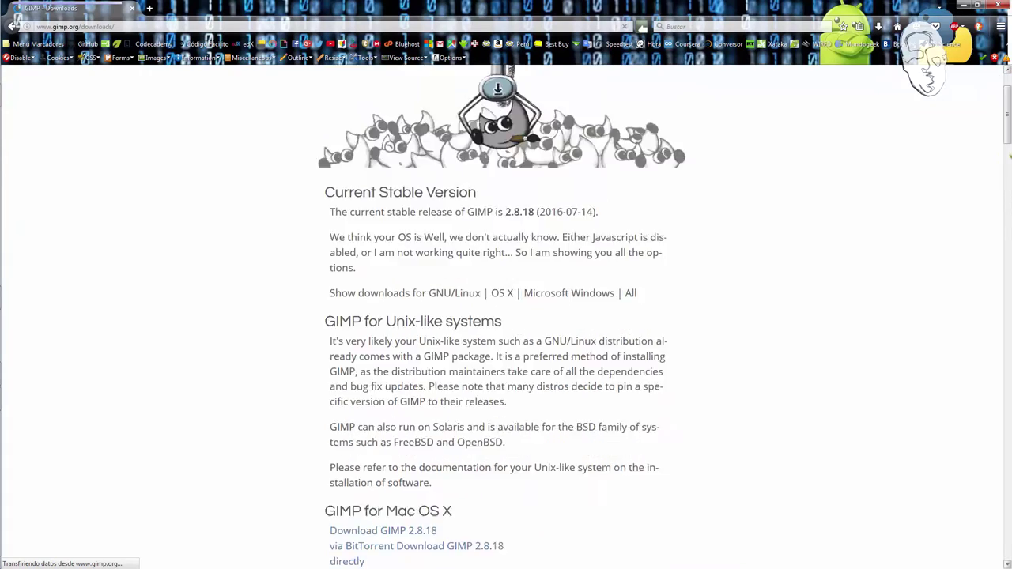
{"action": "scroll", "coordinate": [989, 168], "scroll_direction": "down", "scroll_amount": 8}
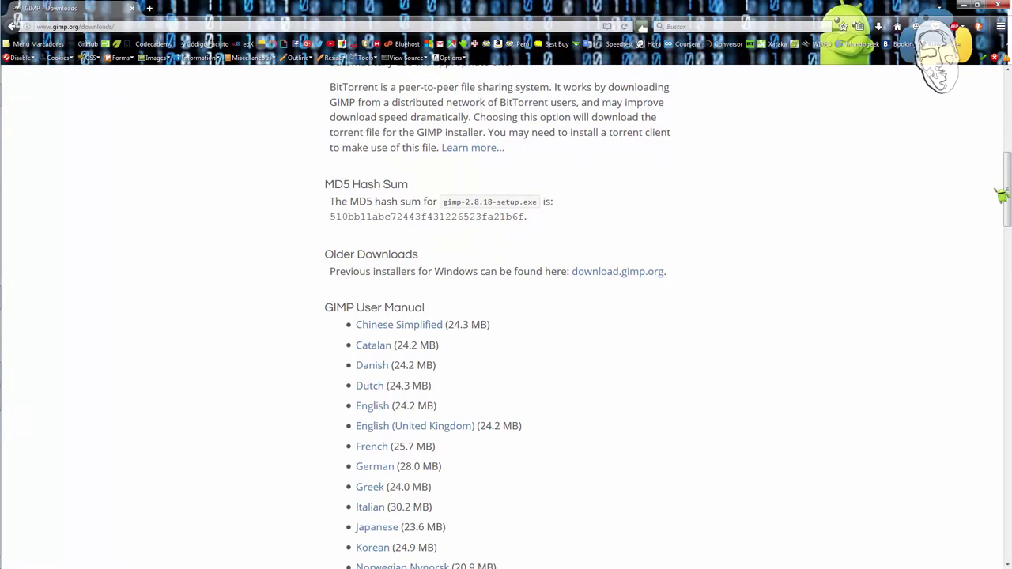
{"action": "left_click_drag", "start_coordinate": [1007, 190], "coordinate": [1007, 137]}
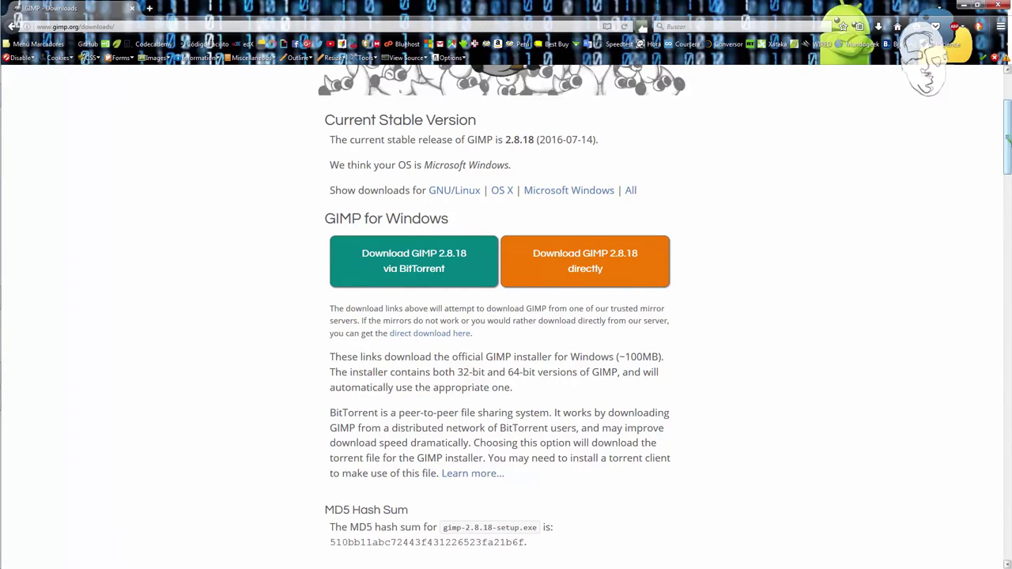
{"action": "left_click_drag", "start_coordinate": [1006, 141], "coordinate": [1007, 218]}
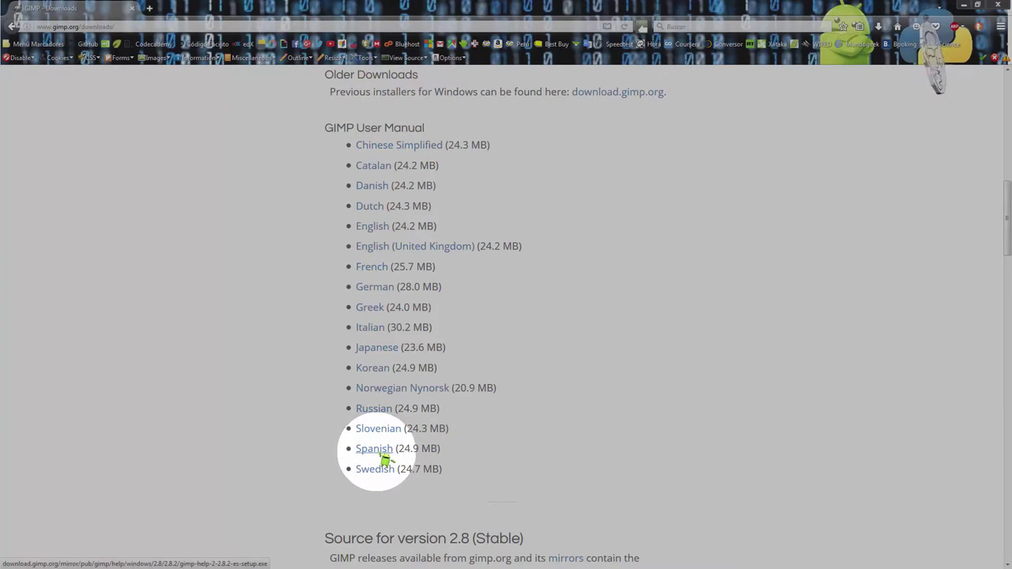
{"action": "left_click", "coordinate": [383, 449]}
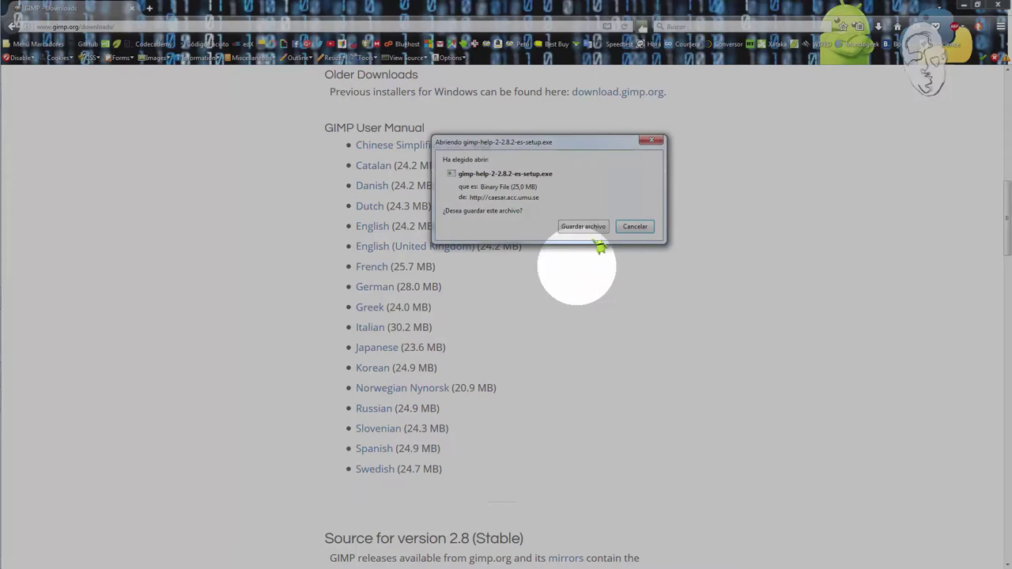
{"action": "left_click", "coordinate": [637, 228]}
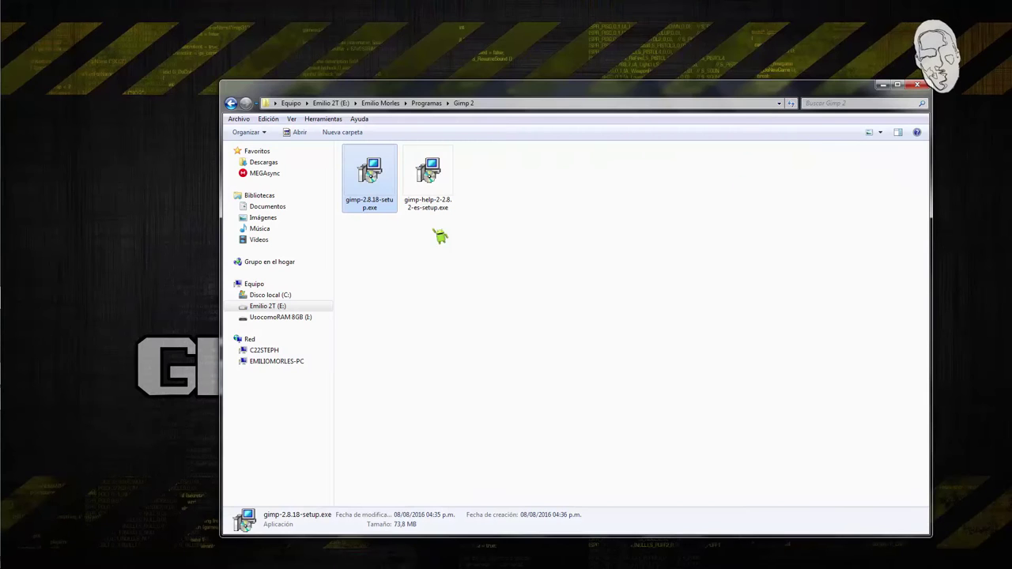
- Run gimp-2.8.18-setup.exe as administrator from the Gimp 2 folder
{"action": "left_click", "coordinate": [388, 233]}
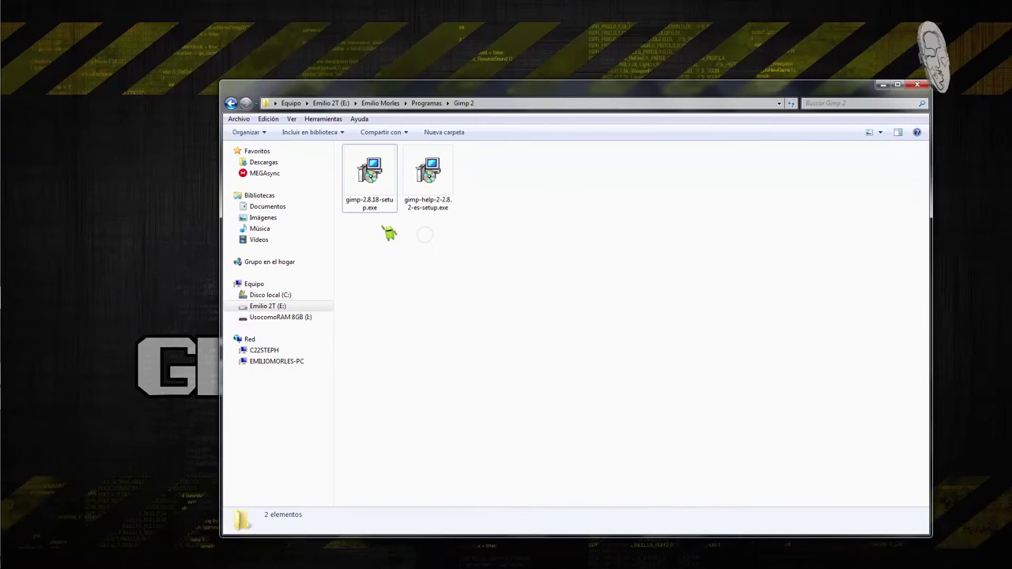
{"action": "left_click_drag", "start_coordinate": [360, 241], "coordinate": [454, 182]}
{"action": "left_click", "coordinate": [485, 224]}
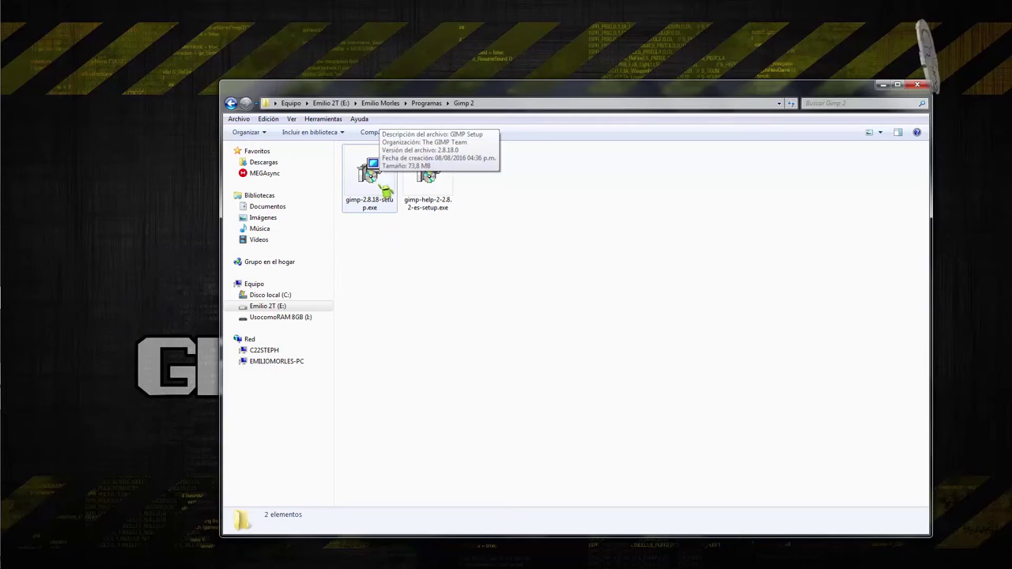
{"action": "left_click", "coordinate": [436, 209]}
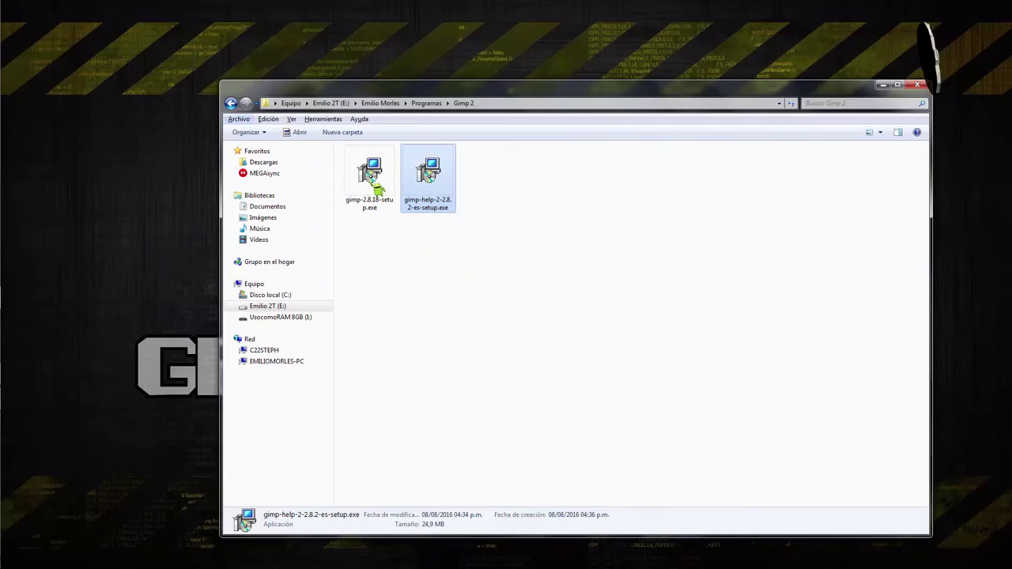
{"action": "right_click", "coordinate": [367, 177]}
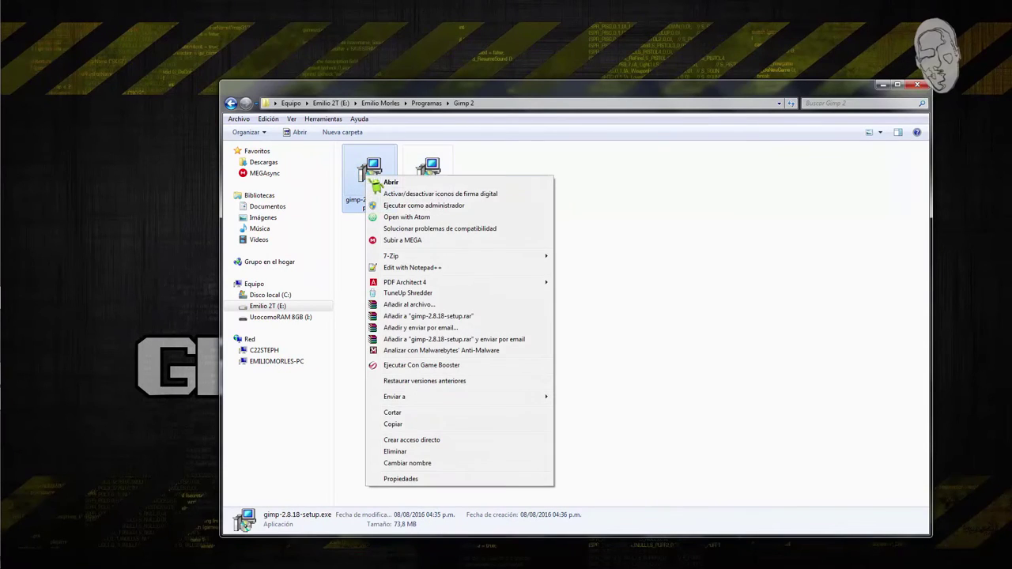
{"action": "left_click", "coordinate": [406, 207]}
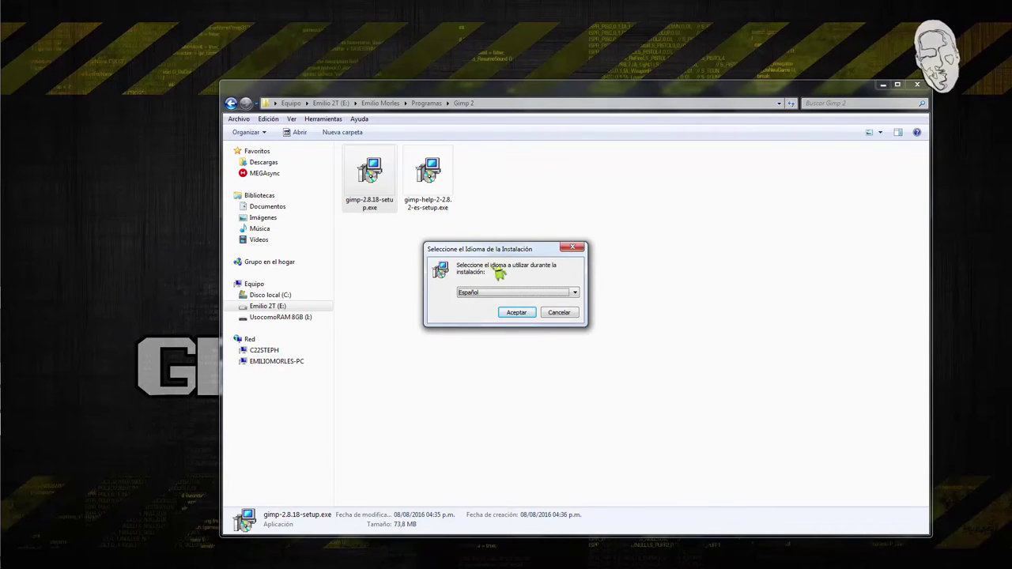
- Install GIMP 2.8.18 with Español as the installer language and finish the installer
{"action": "left_click", "coordinate": [575, 292]}
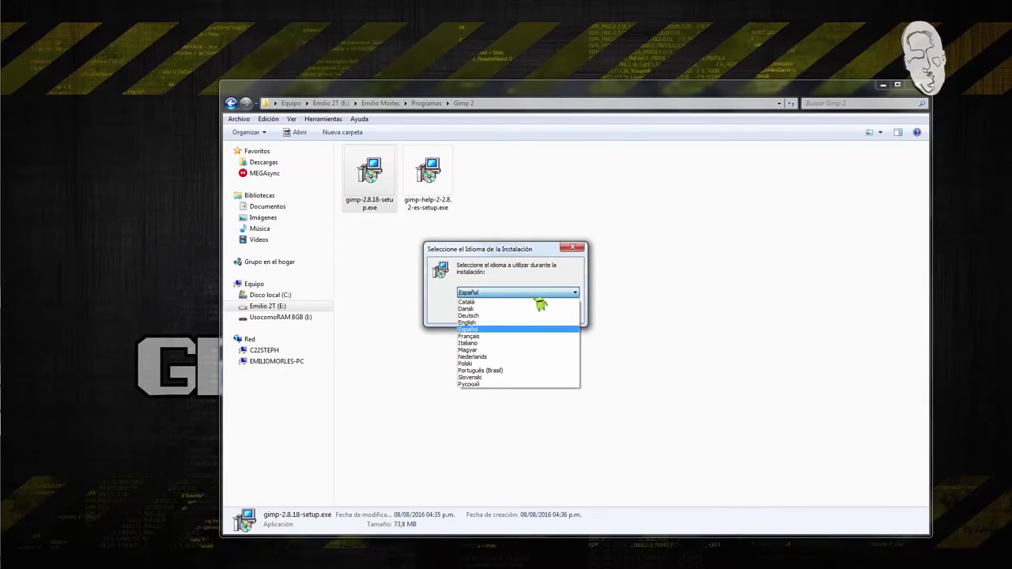
{"action": "left_click", "coordinate": [482, 336]}
{"action": "left_click", "coordinate": [516, 313]}
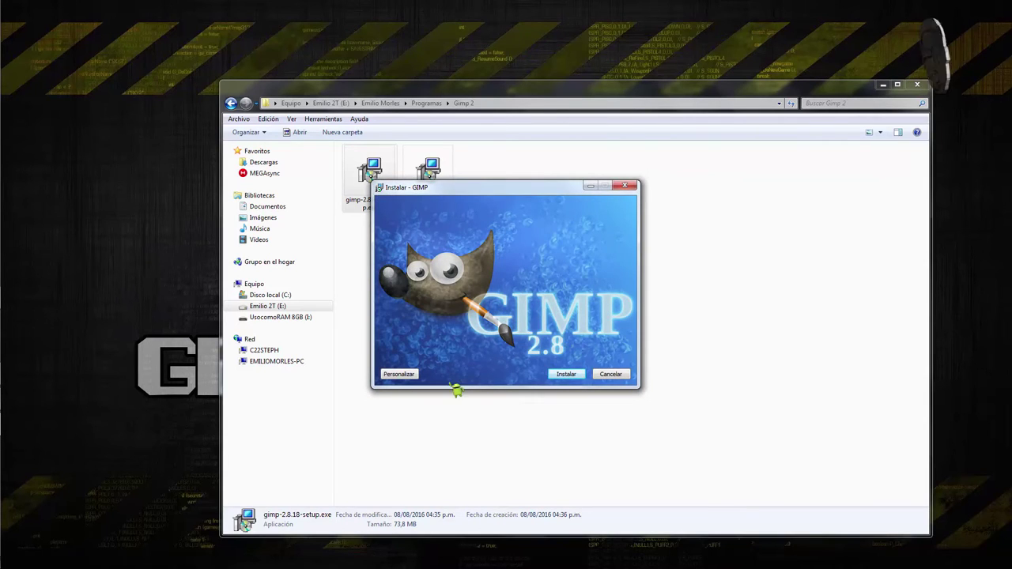
{"action": "left_click", "coordinate": [568, 375]}
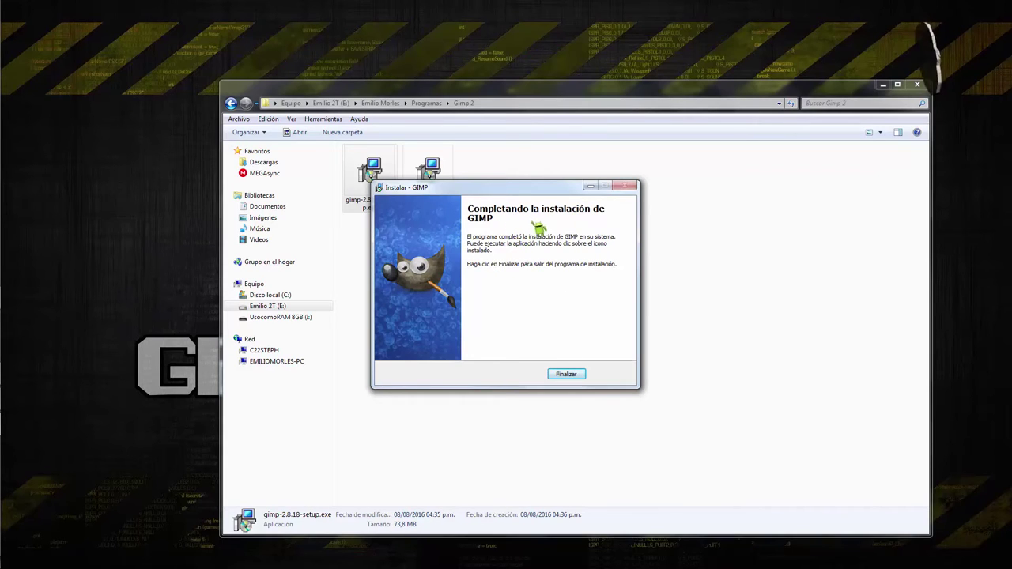
{"action": "left_click", "coordinate": [567, 375]}
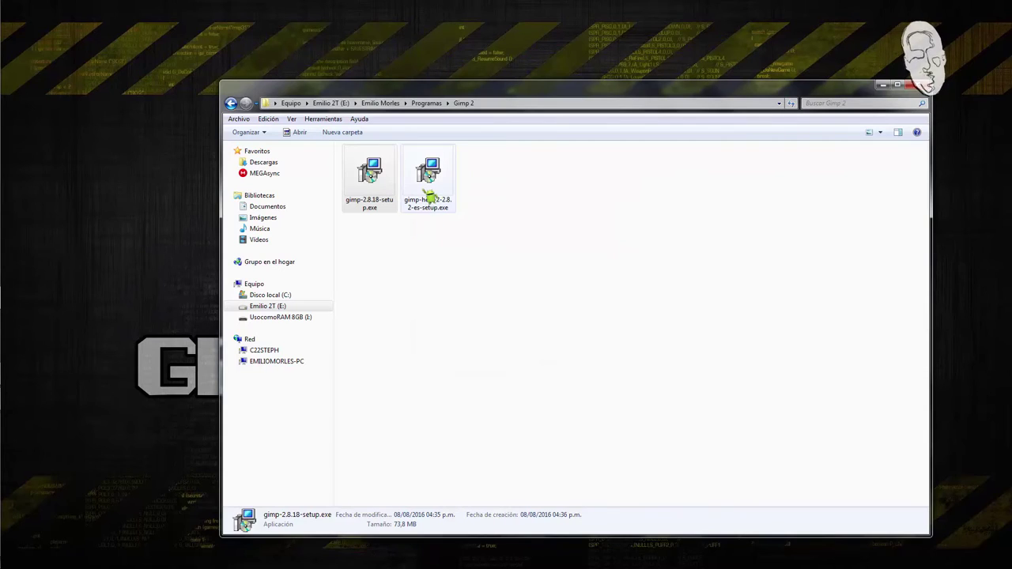
{"action": "left_click", "coordinate": [431, 201]}
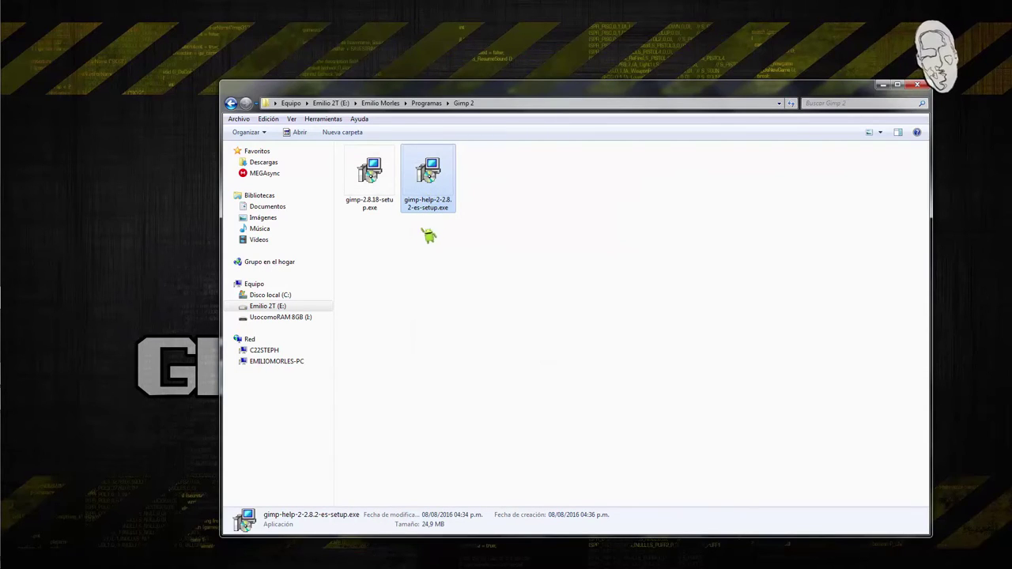
- Install gimp-help-2-2.8.2-es-setup.exe as administrator with the default folder and components
{"action": "double_click", "coordinate": [443, 193]}
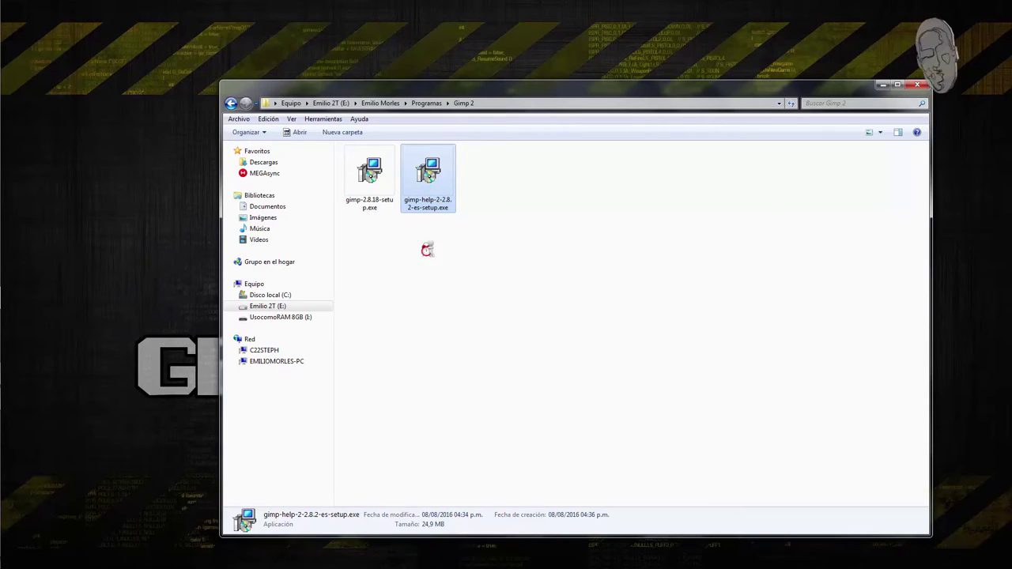
{"action": "right_click", "coordinate": [428, 177]}
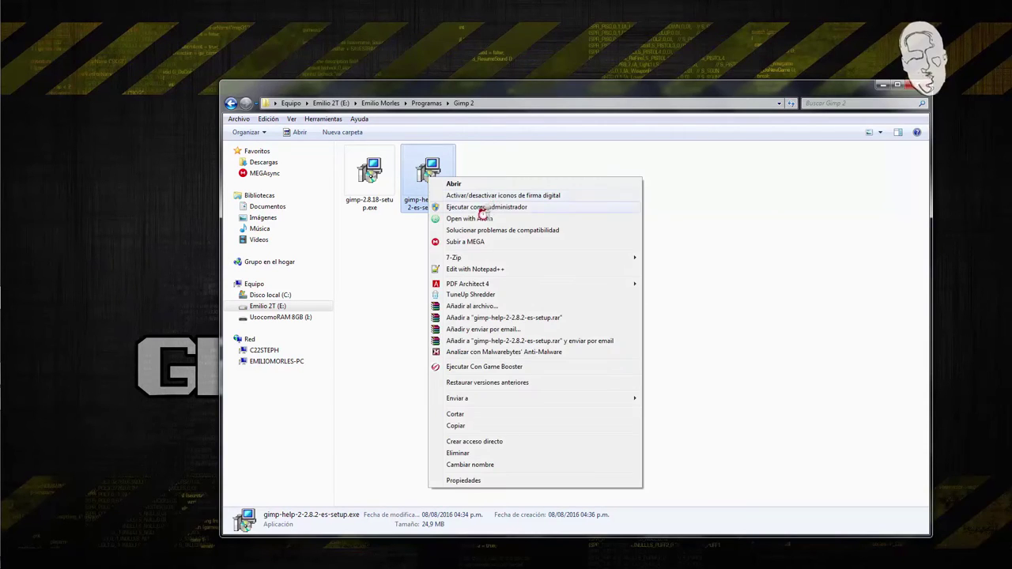
{"action": "left_click", "coordinate": [524, 211]}
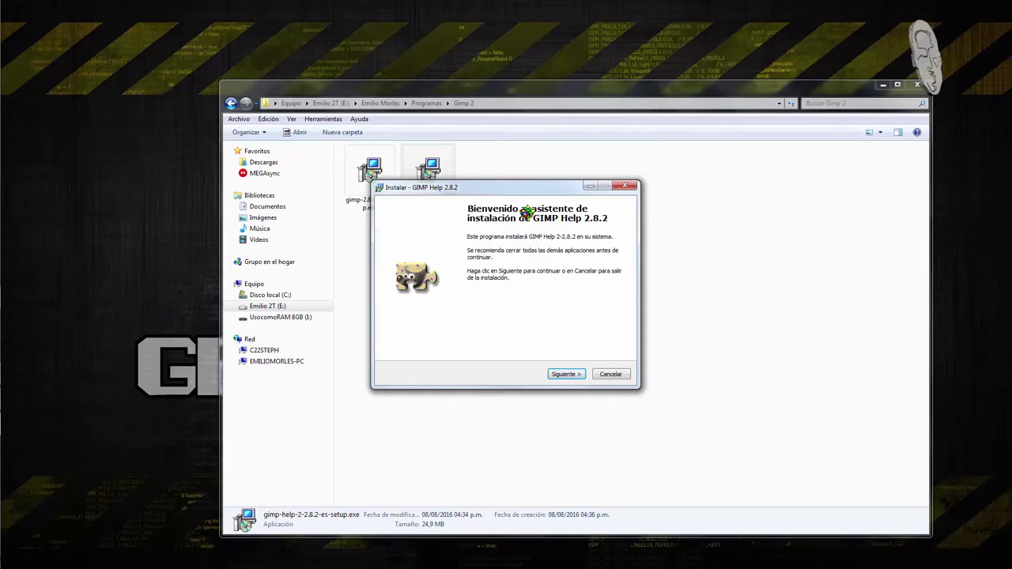
{"action": "key", "text": "Return"}
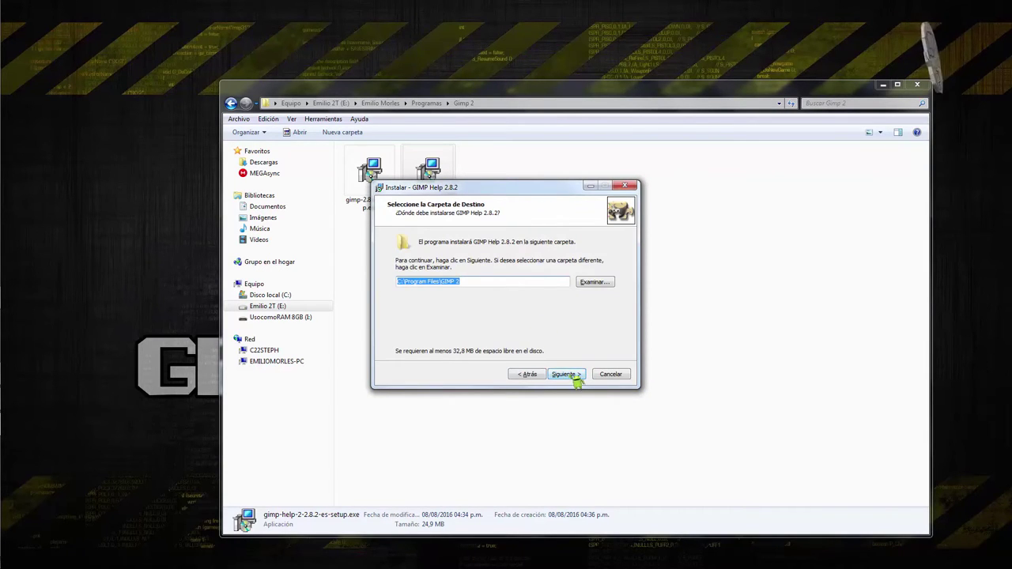
{"action": "left_click", "coordinate": [574, 377]}
{"action": "left_click", "coordinate": [578, 377]}
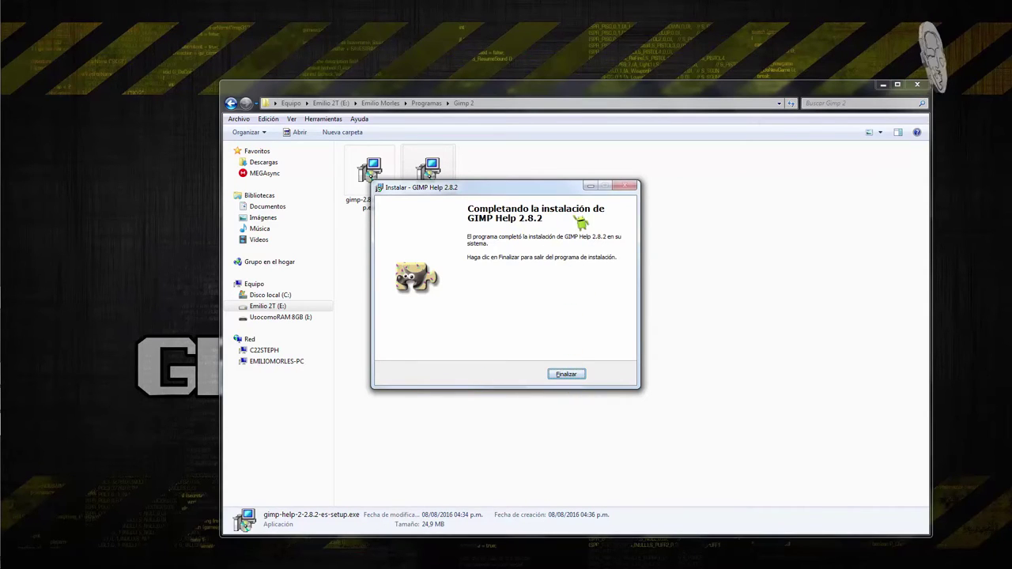
{"action": "left_click", "coordinate": [566, 374]}
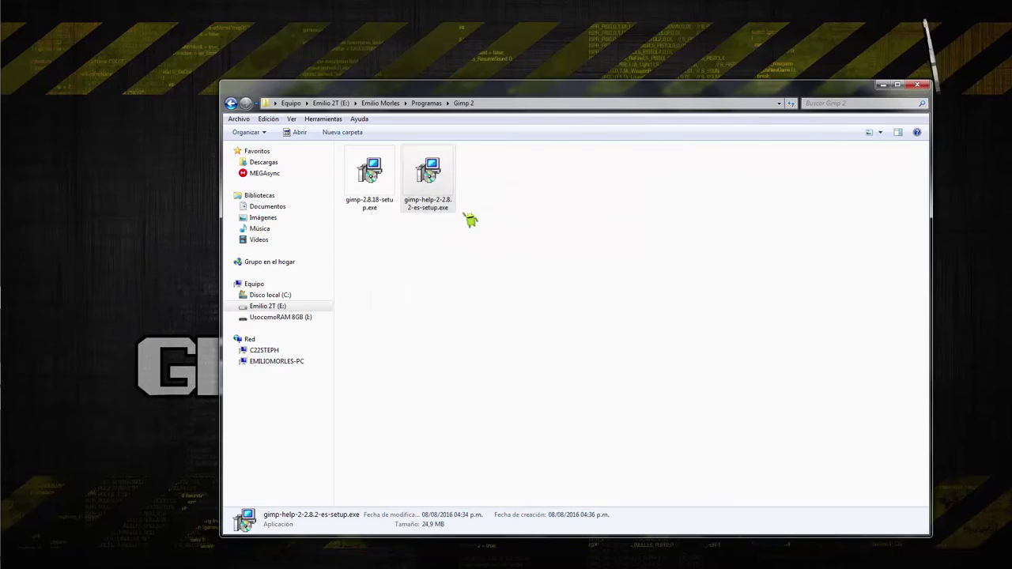
{"action": "left_click", "coordinate": [437, 251]}
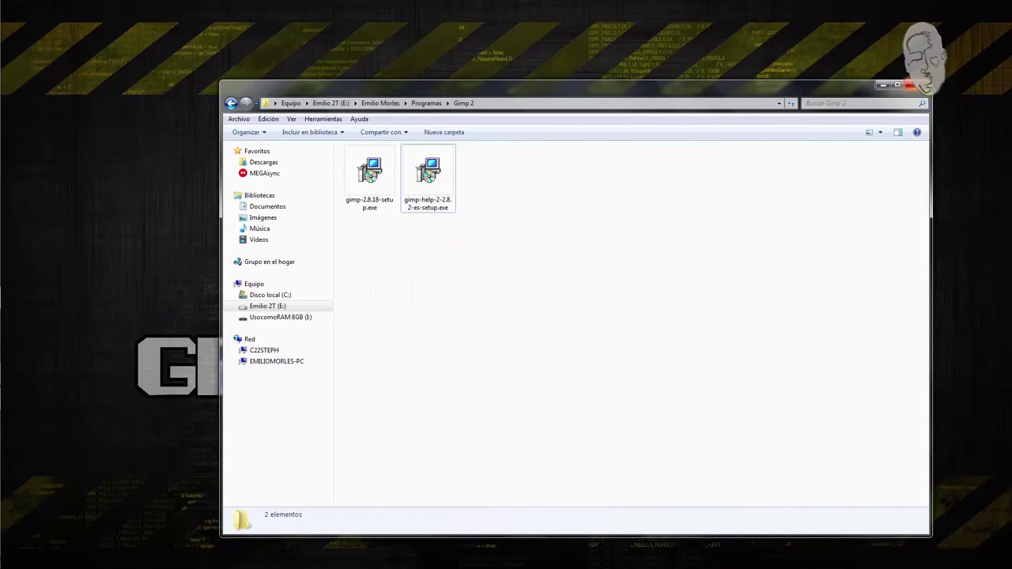
- Close the Gimp 2 folder and bring up GIMP's Ventanas menu in the empty workspace
{"action": "left_click", "coordinate": [919, 85]}
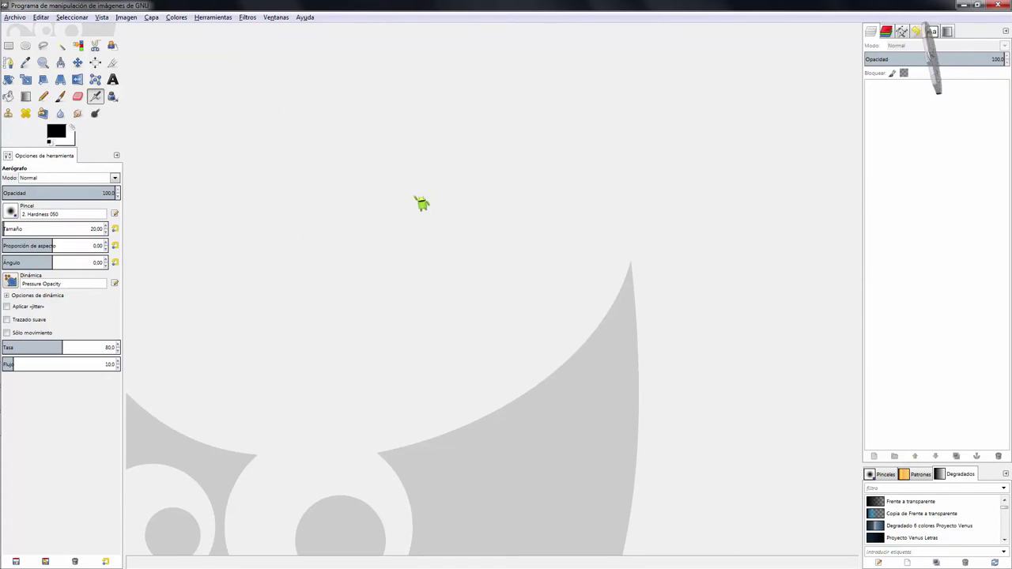
{"action": "left_click", "coordinate": [277, 18]}
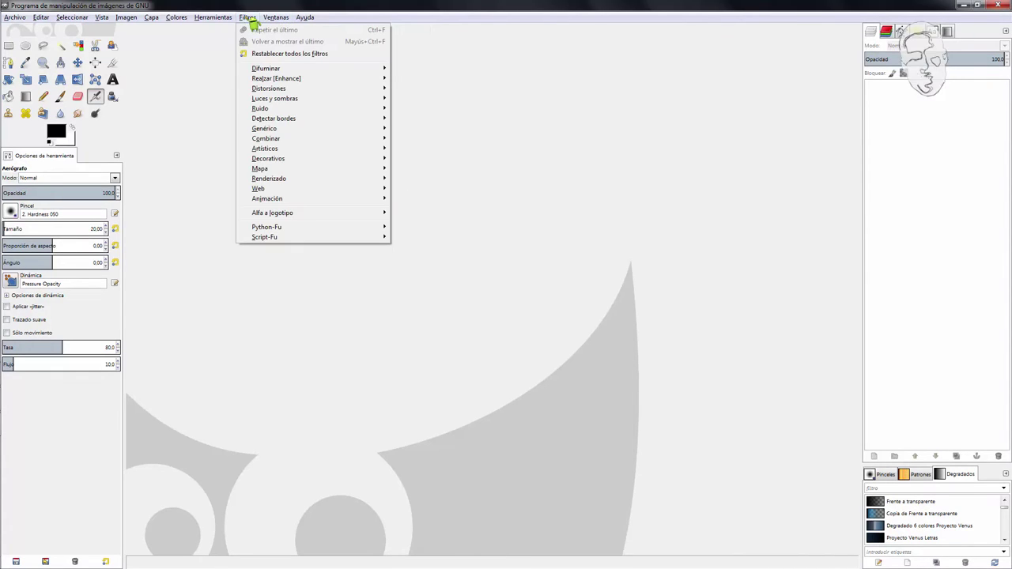
{"action": "mouse_move", "coordinate": [247, 18]}
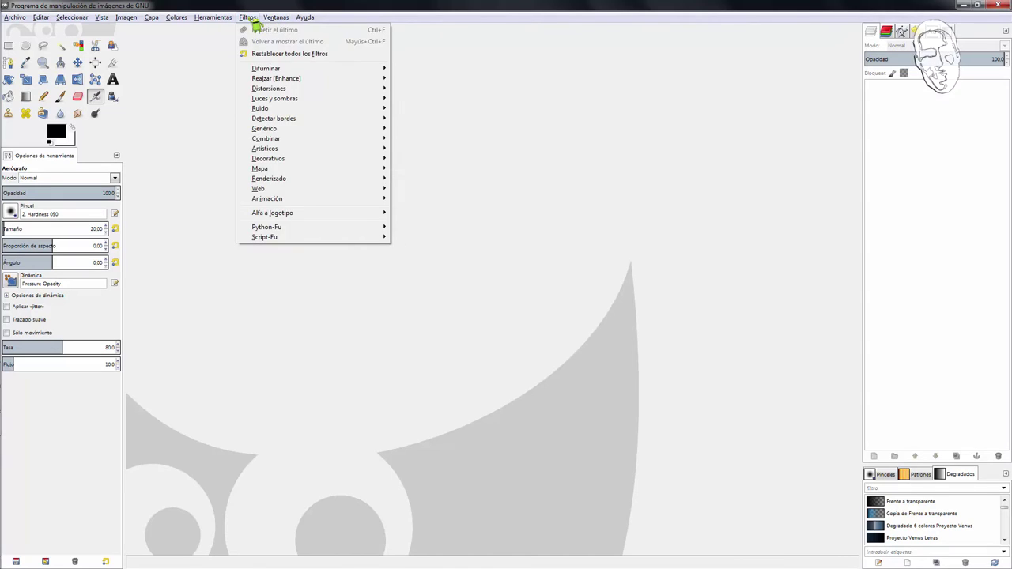
- Turn off single-window mode, rearrange the image window, then re-enable Modo de ventana única
{"action": "left_click", "coordinate": [289, 81]}
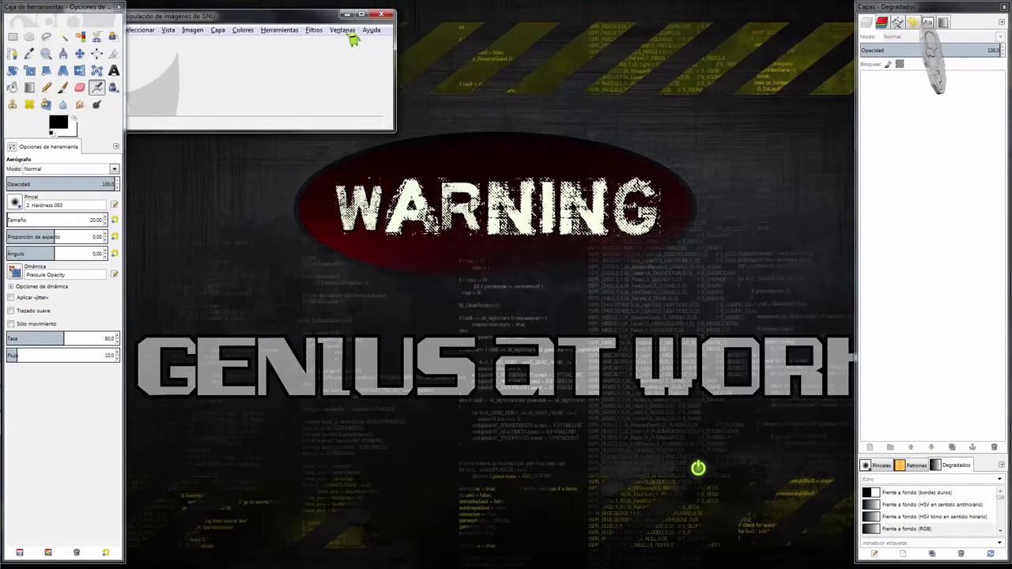
{"action": "left_click_drag", "start_coordinate": [236, 10], "coordinate": [564, 136]}
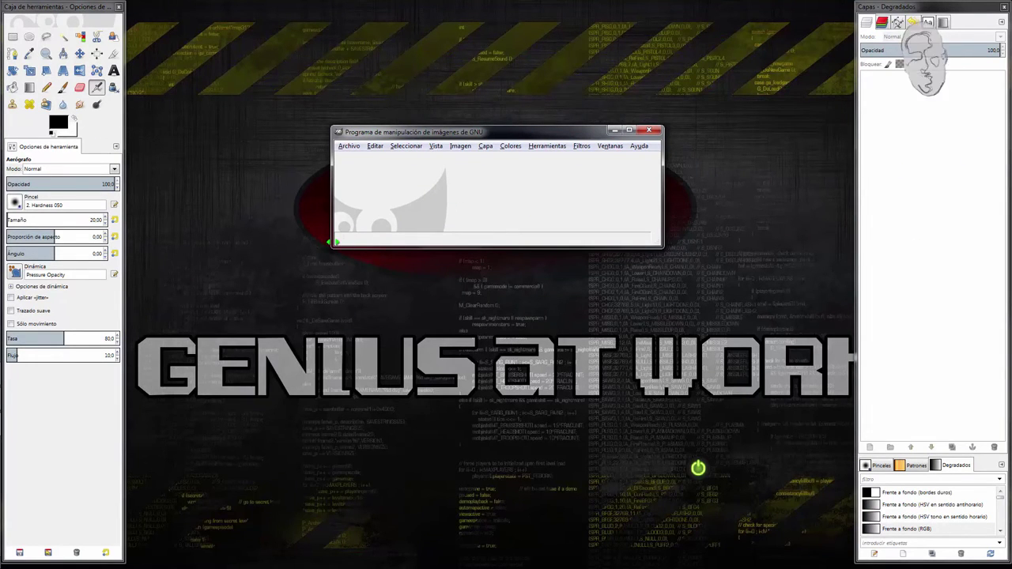
{"action": "left_click_drag", "start_coordinate": [332, 247], "coordinate": [269, 414]}
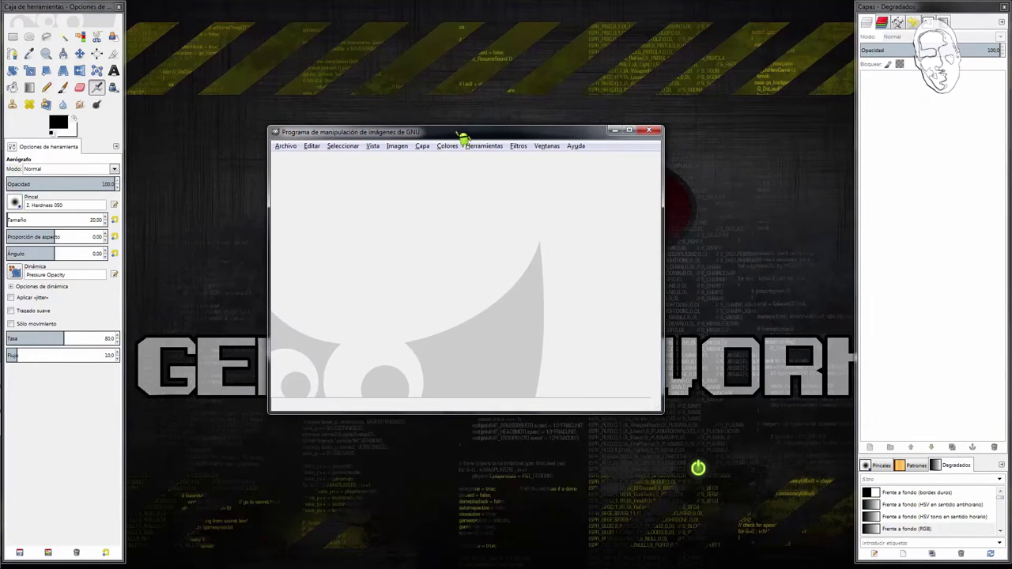
{"action": "left_click_drag", "start_coordinate": [463, 133], "coordinate": [488, 106]}
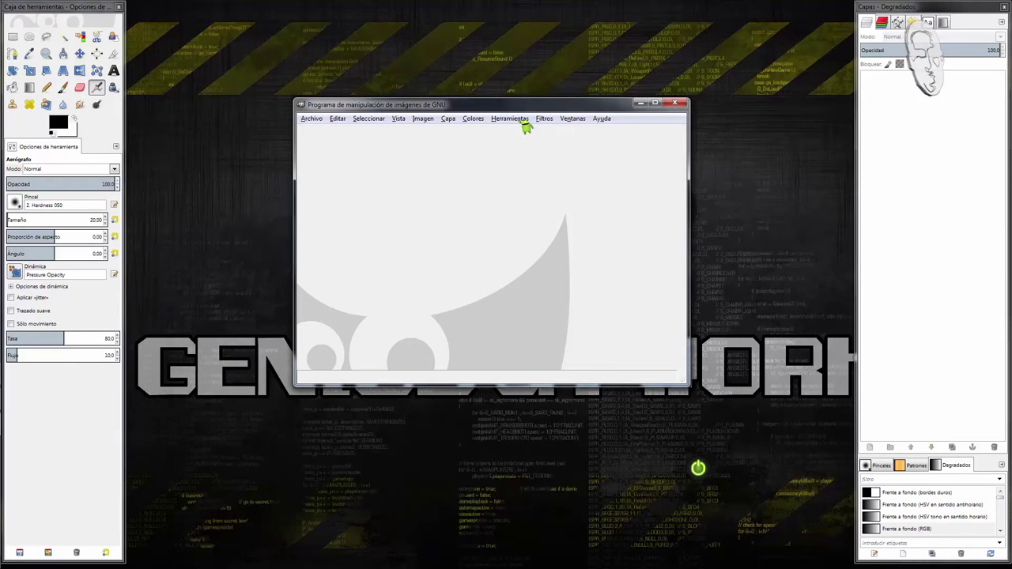
{"action": "left_click", "coordinate": [523, 120]}
{"action": "key", "text": "Right"}
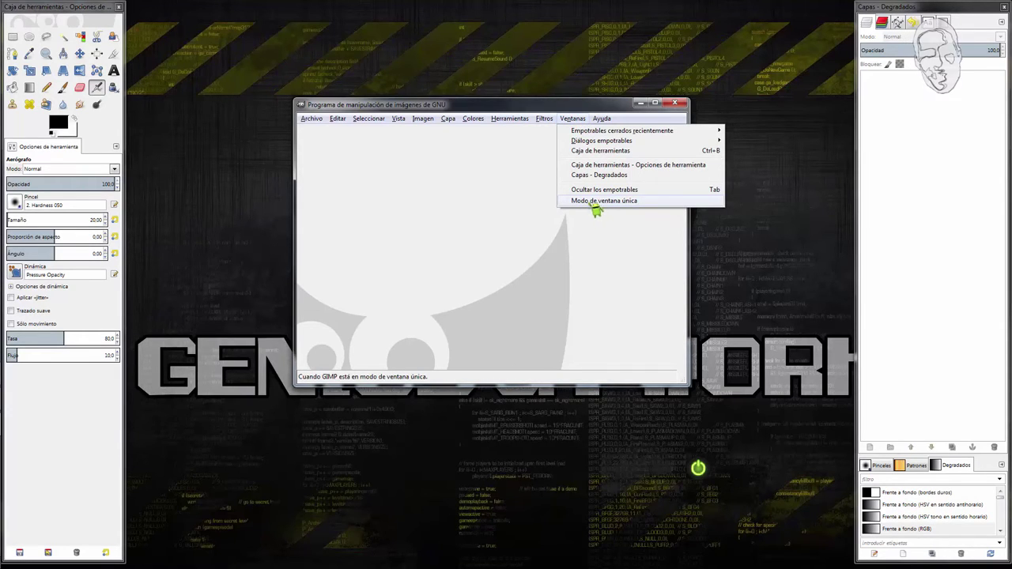
{"action": "left_click", "coordinate": [603, 201]}
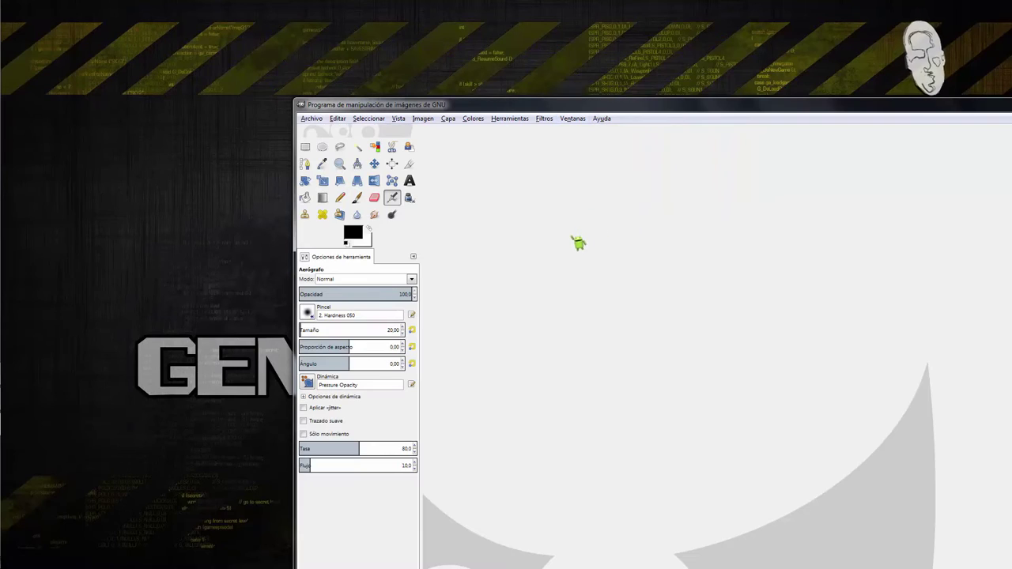
- Maximize GIMP and widen the right-hand dock and tool options panel
{"action": "double_click", "coordinate": [490, 60]}
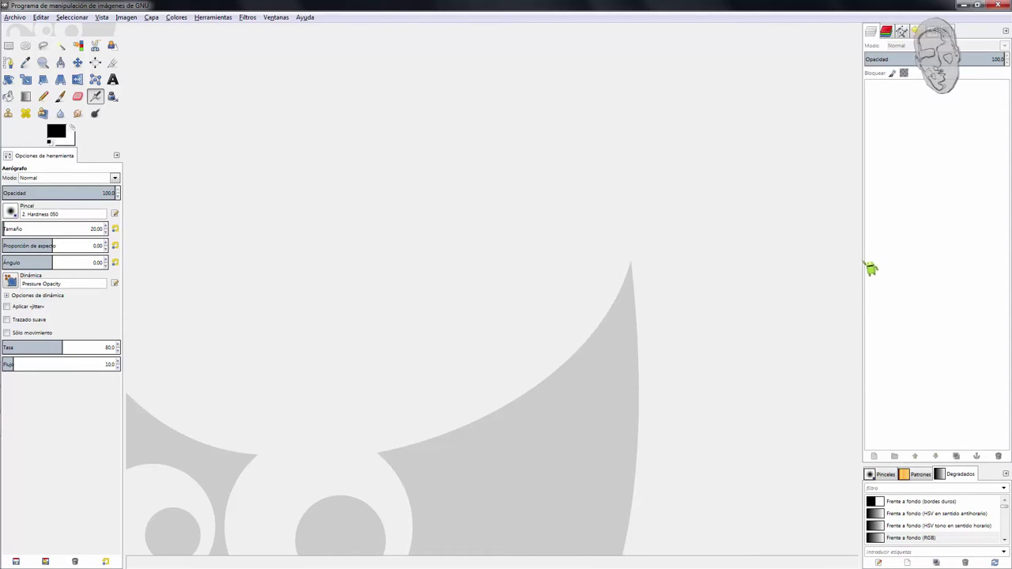
{"action": "left_click_drag", "start_coordinate": [861, 259], "coordinate": [810, 282]}
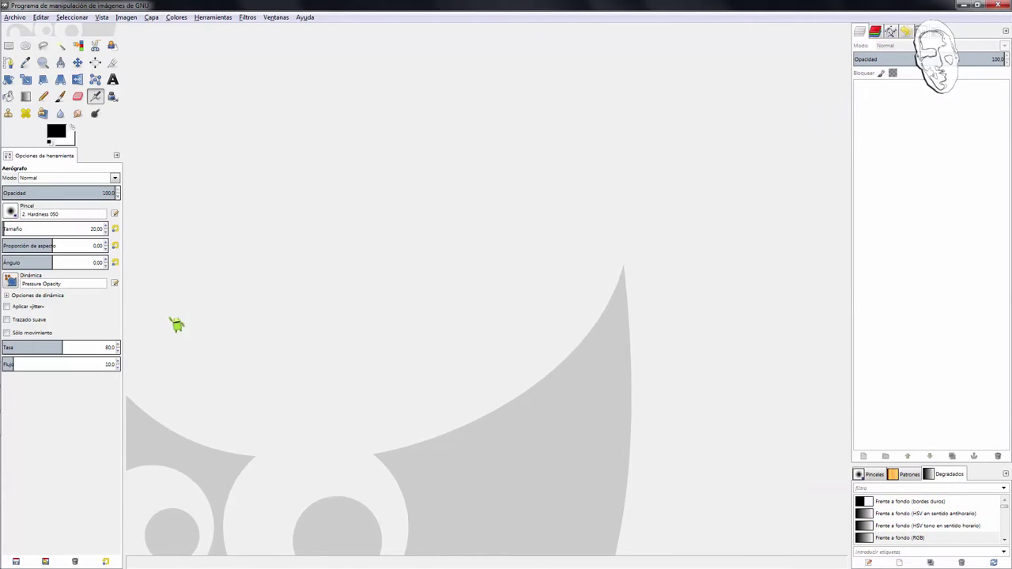
{"action": "left_click_drag", "start_coordinate": [123, 317], "coordinate": [132, 315]}
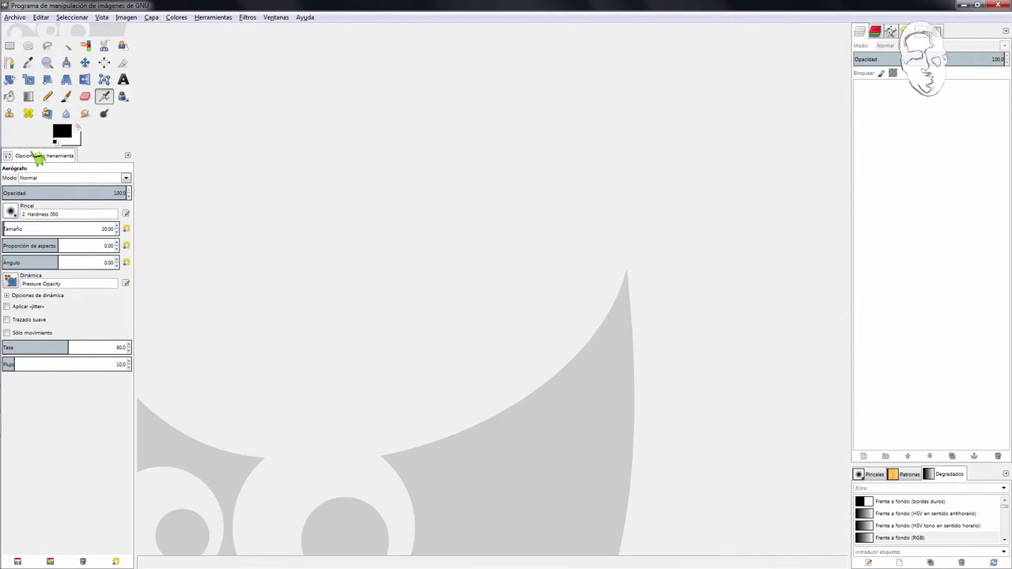
- Detach Tool Options into a floating window at the left, enlarged to show all airbrush settings
{"action": "left_click_drag", "start_coordinate": [38, 157], "coordinate": [38, 156]}
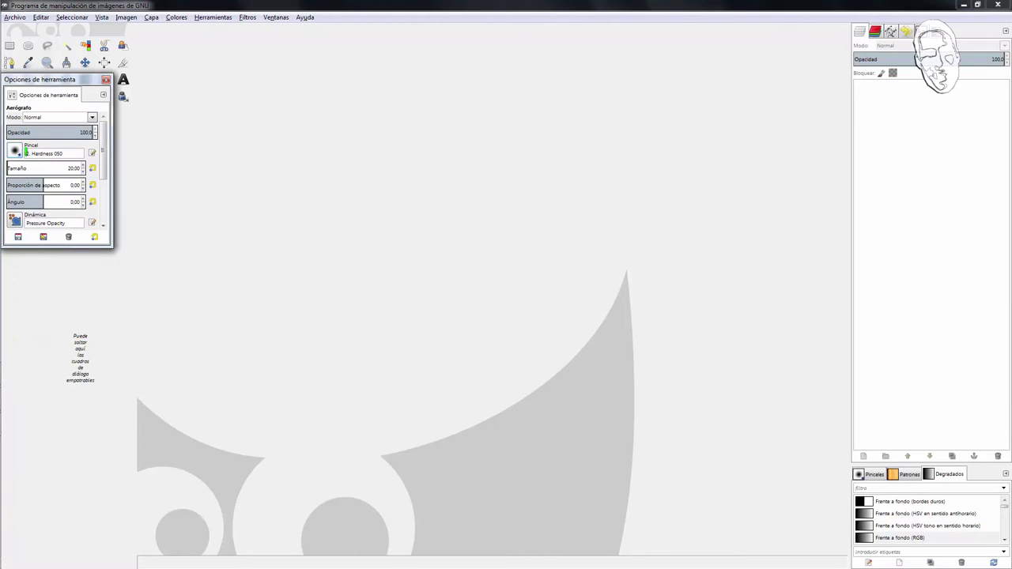
{"action": "mouse_move", "coordinate": [99, 101]}
{"action": "left_mouse_down"}
{"action": "mouse_move", "coordinate": [102, 336]}
{"action": "mouse_move", "coordinate": [116, 365]}
{"action": "left_mouse_up"}
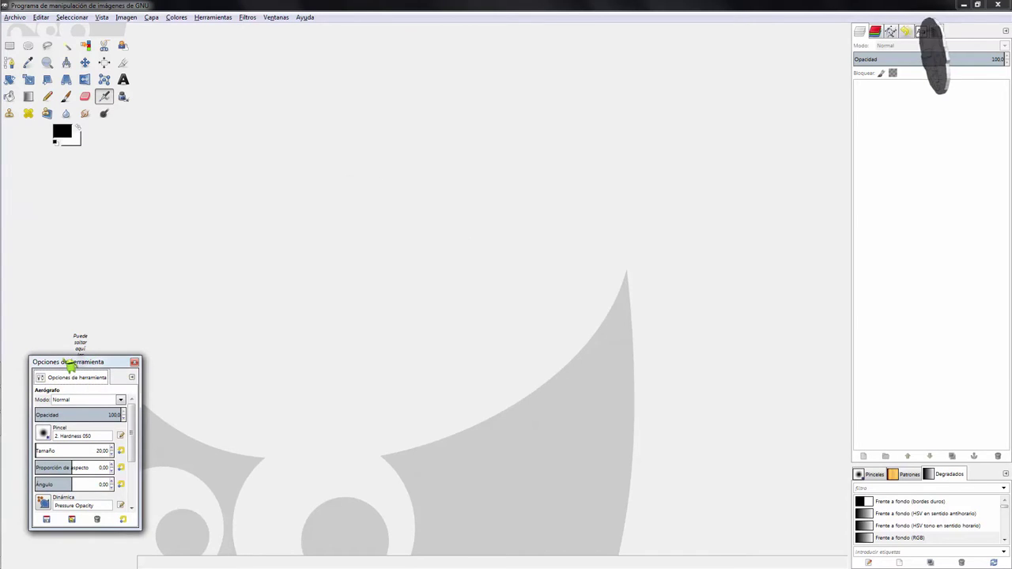
{"action": "mouse_move", "coordinate": [70, 365]}
{"action": "left_mouse_down"}
{"action": "mouse_move", "coordinate": [40, 198]}
{"action": "mouse_move", "coordinate": [49, 199]}
{"action": "left_mouse_up"}
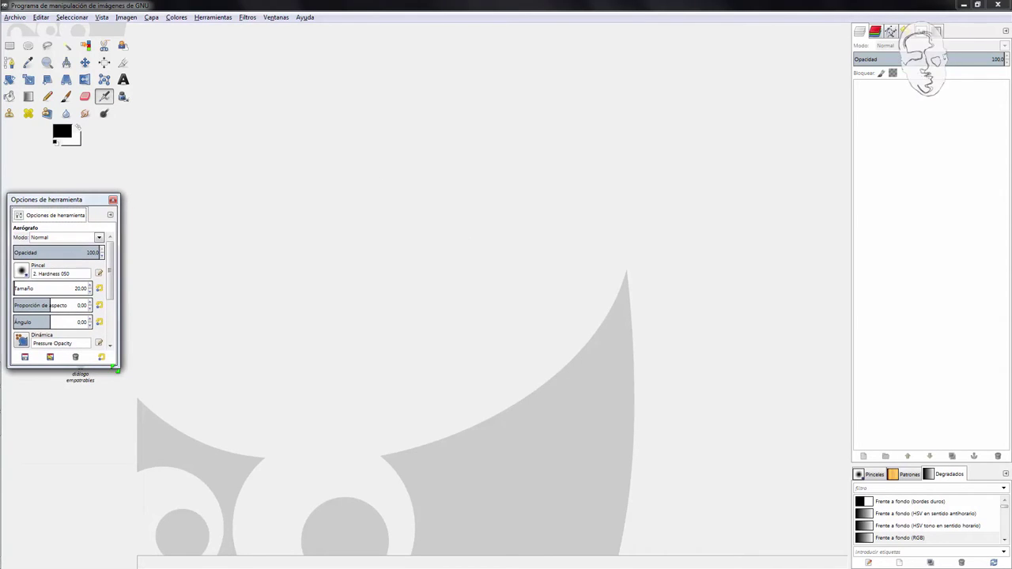
{"action": "left_click_drag", "start_coordinate": [116, 367], "coordinate": [131, 478]}
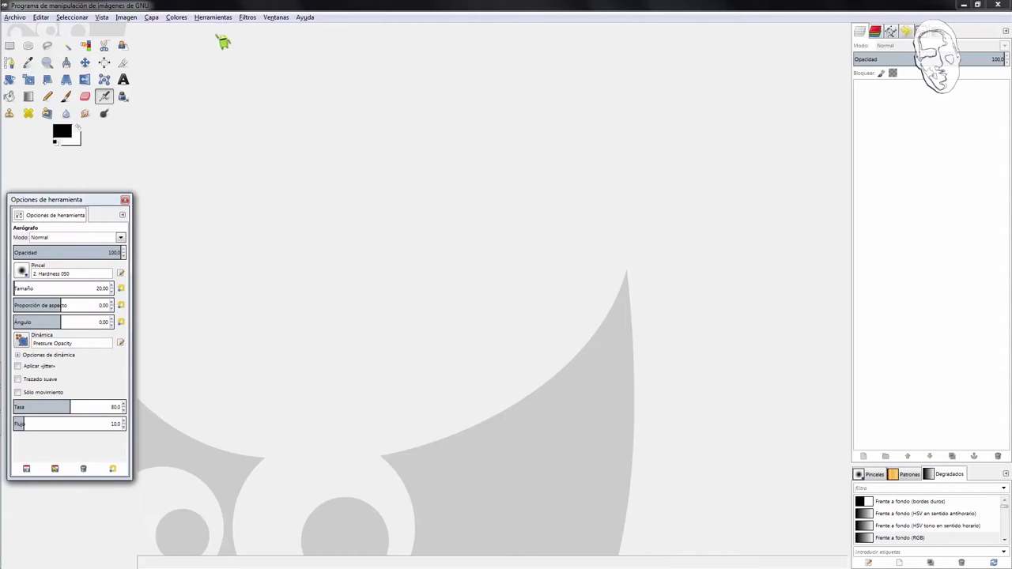
{"action": "left_click", "coordinate": [248, 17]}
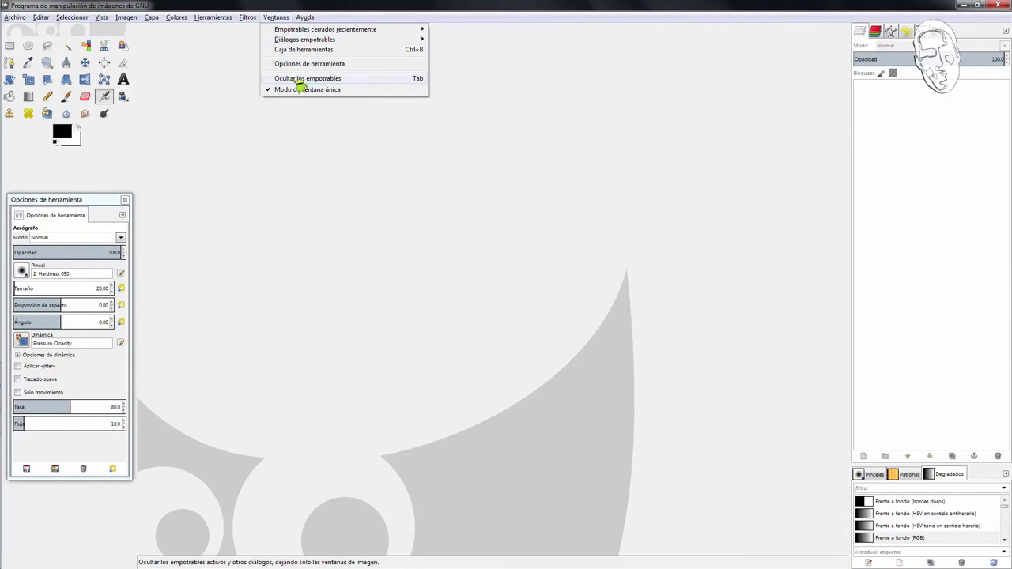
{"action": "left_click", "coordinate": [291, 80]}
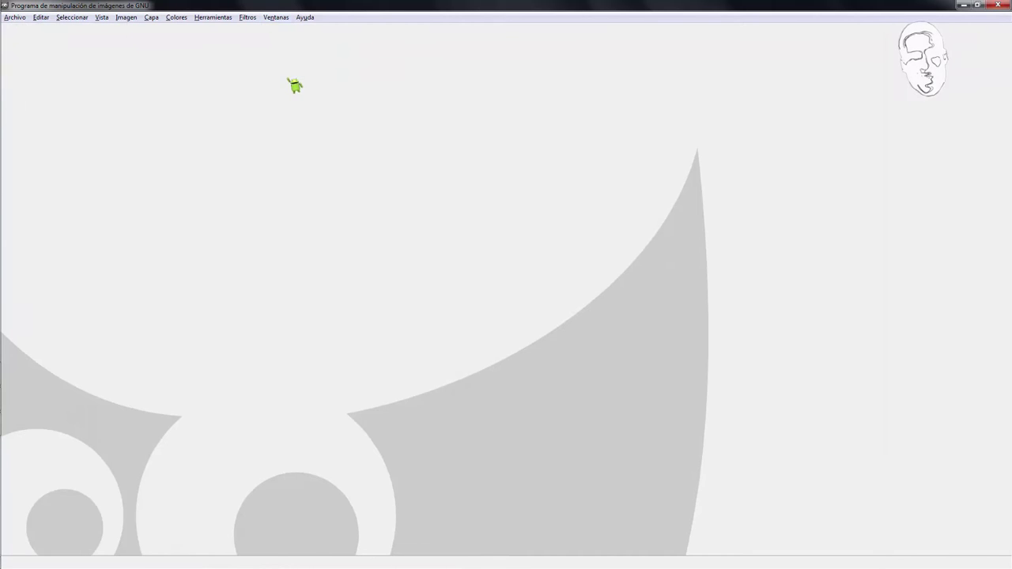
{"action": "left_click", "coordinate": [278, 18]}
{"action": "left_click", "coordinate": [294, 79]}
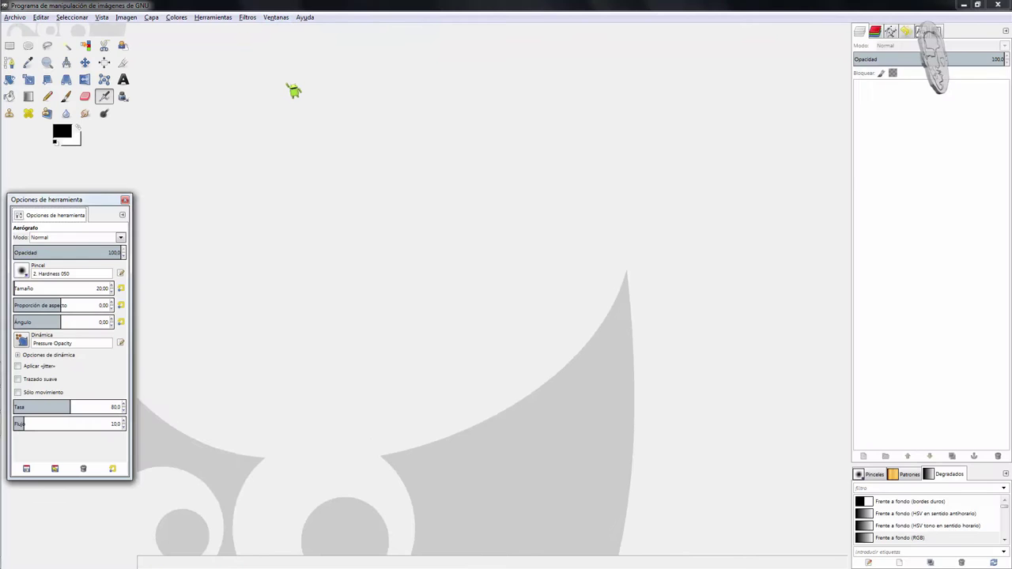
{"action": "left_click", "coordinate": [278, 17]}
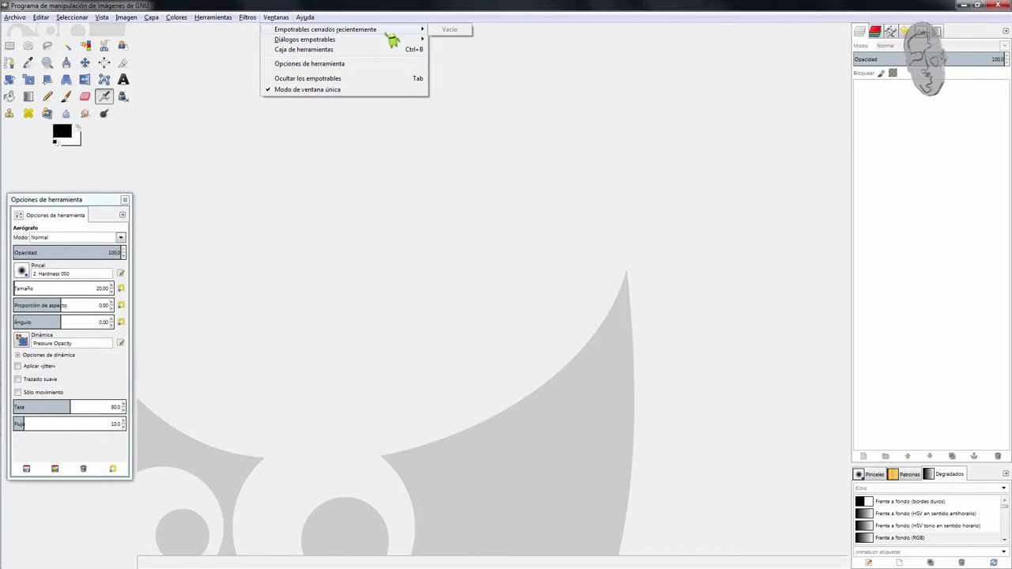
{"action": "mouse_move", "coordinate": [305, 40]}
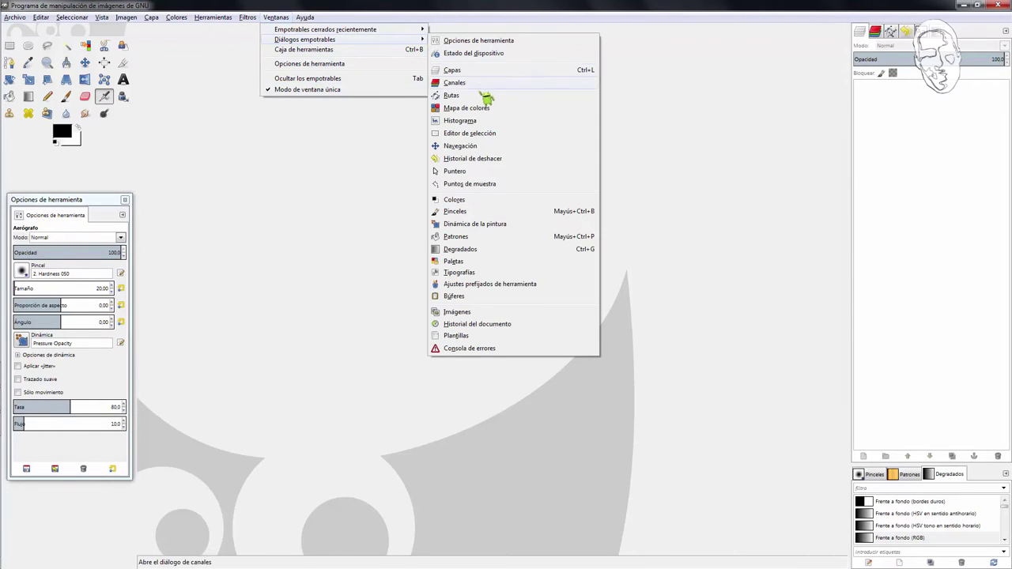
{"action": "left_click", "coordinate": [268, 246]}
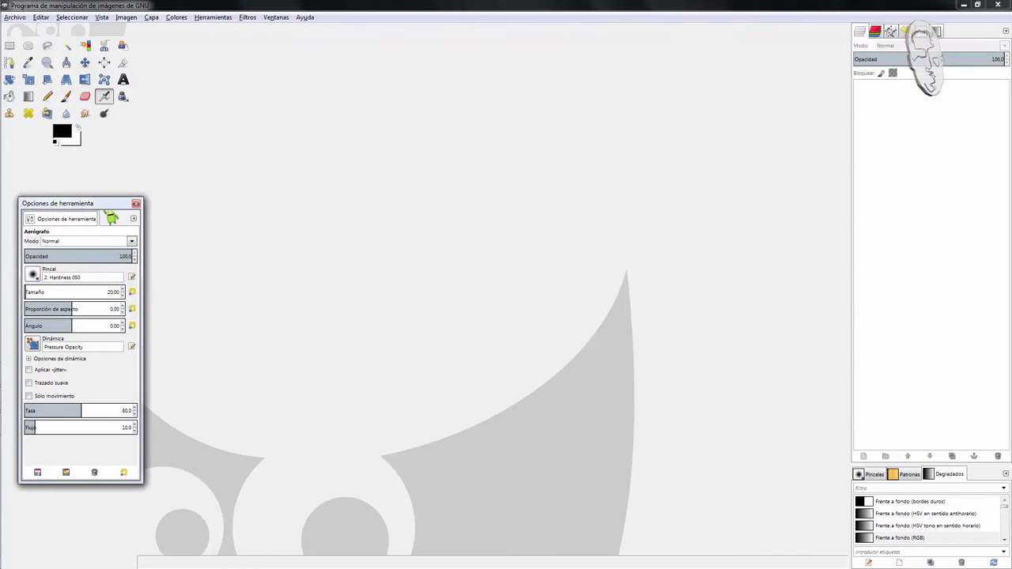
{"action": "left_click_drag", "start_coordinate": [101, 212], "coordinate": [105, 224]}
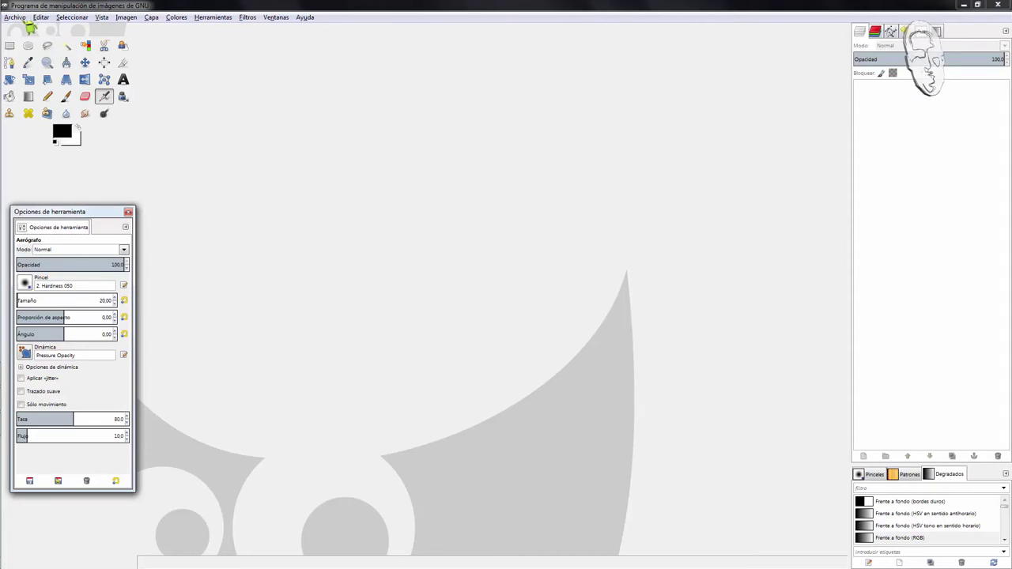
{"action": "left_click", "coordinate": [24, 18]}
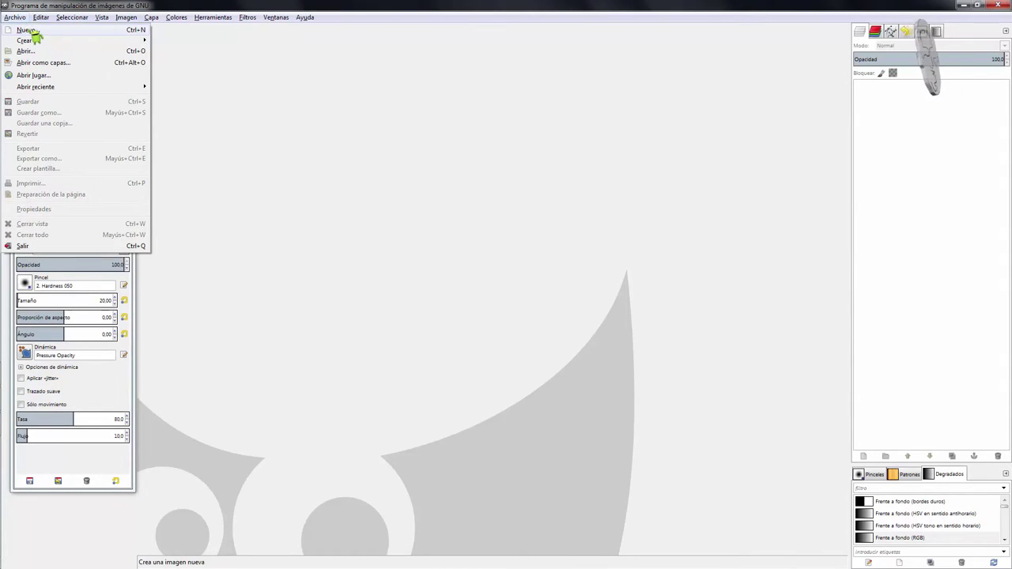
- Create a new blank white image from the 800x600 template
{"action": "left_click", "coordinate": [30, 30]}
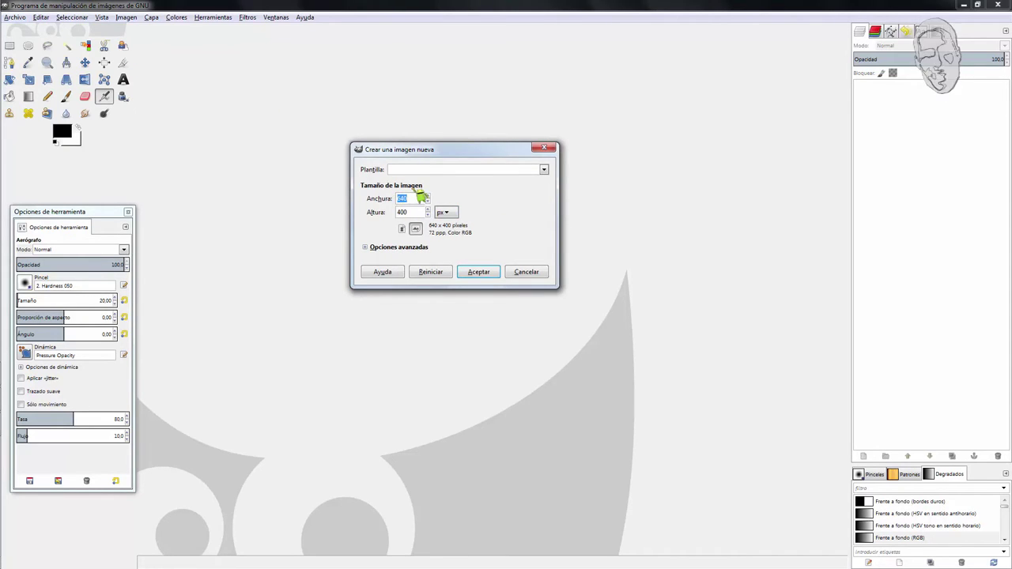
{"action": "left_click", "coordinate": [544, 169]}
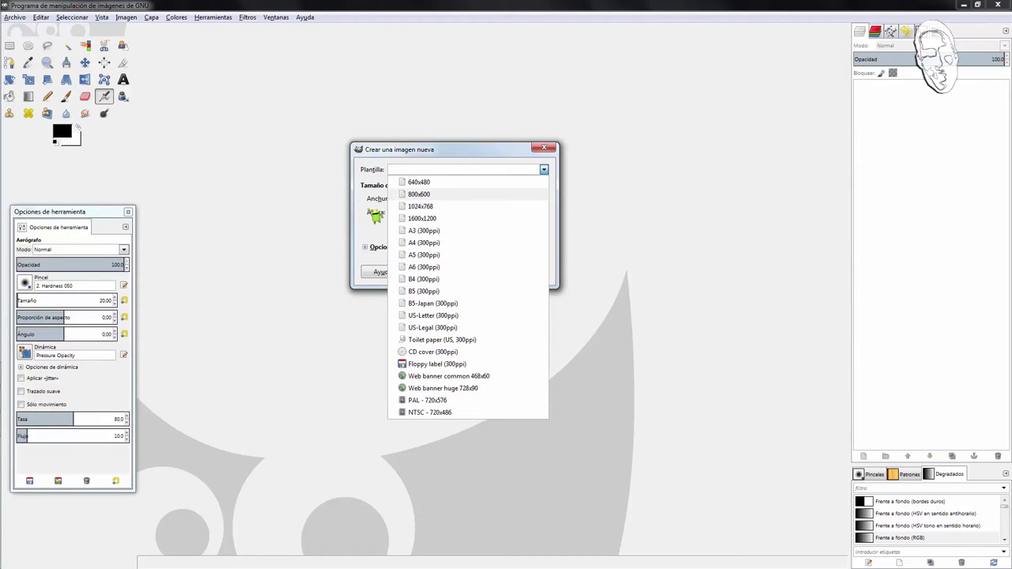
{"action": "left_click", "coordinate": [417, 195]}
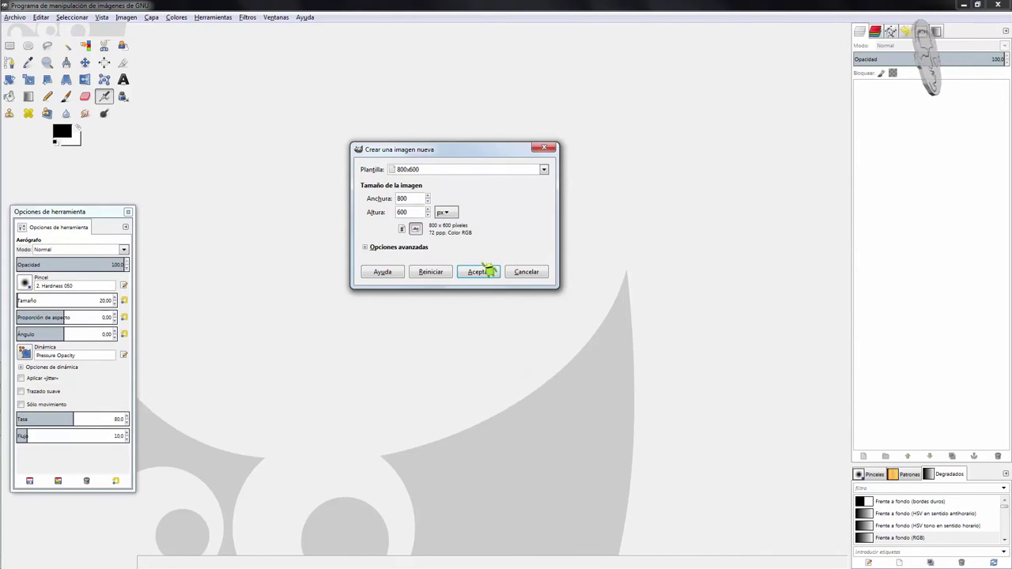
{"action": "left_click", "coordinate": [485, 271]}
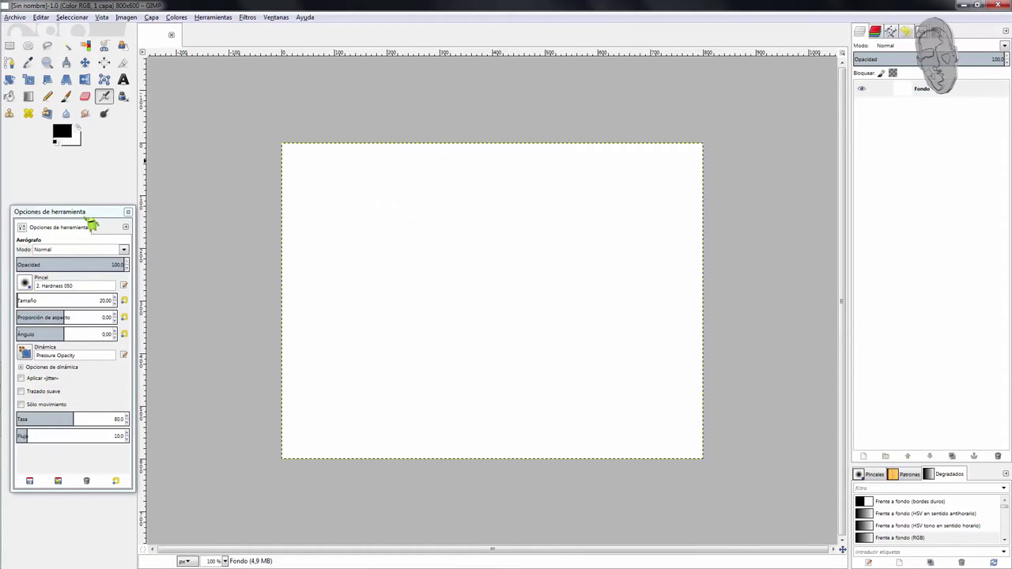
- Select the paintbrush, paint a test stroke, and undo it
{"action": "left_click_drag", "start_coordinate": [92, 225], "coordinate": [88, 217]}
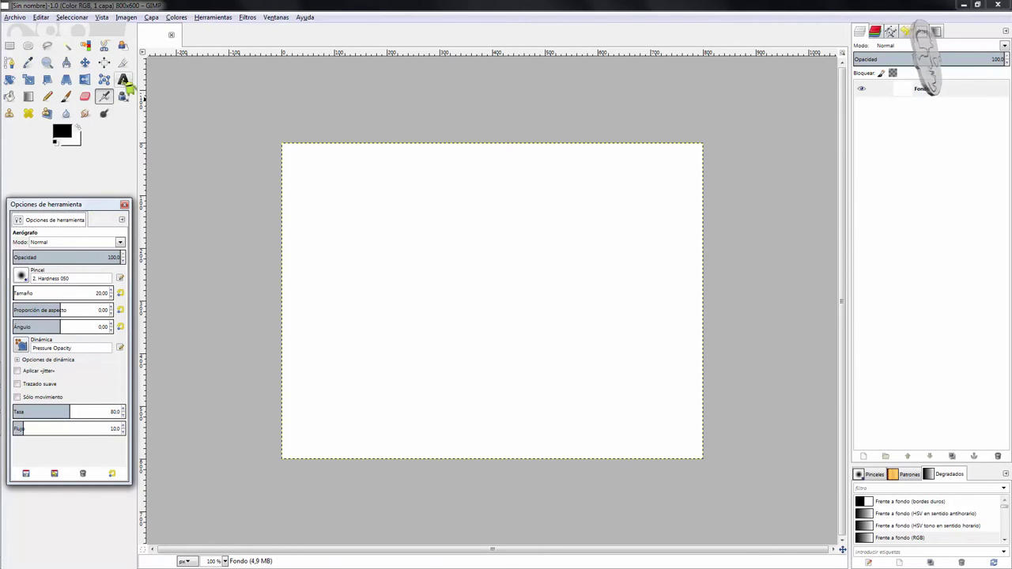
{"action": "left_click", "coordinate": [65, 96]}
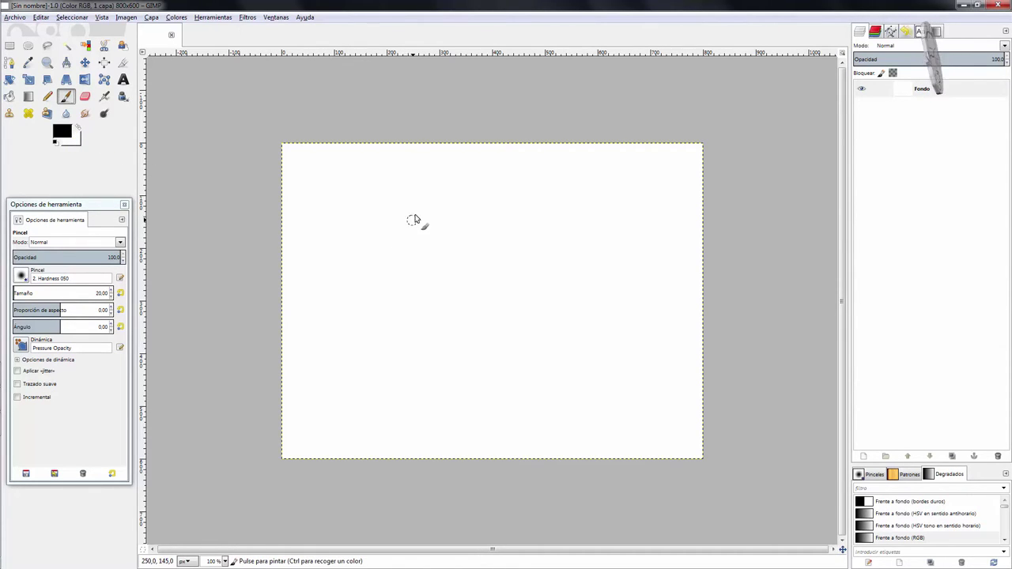
{"action": "mouse_move", "coordinate": [419, 210]}
{"action": "left_mouse_down"}
{"action": "mouse_move", "coordinate": [387, 233]}
{"action": "mouse_move", "coordinate": [434, 248]}
{"action": "mouse_move", "coordinate": [410, 327]}
{"action": "left_mouse_up"}
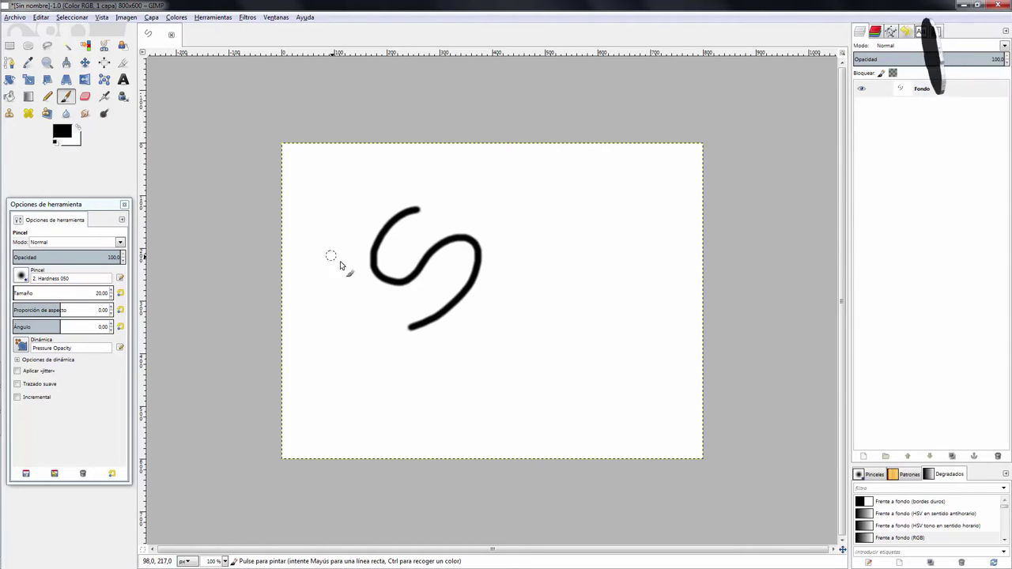
{"action": "key", "text": "ctrl+z"}
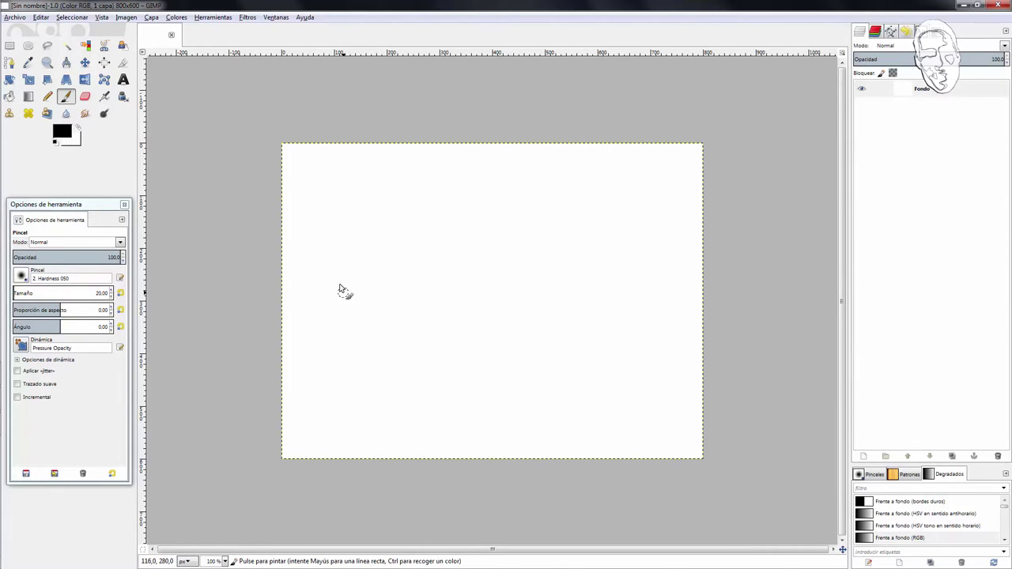
- Raise the brush size to 187.63, test a stroke, and undo it
{"action": "left_click", "coordinate": [27, 293]}
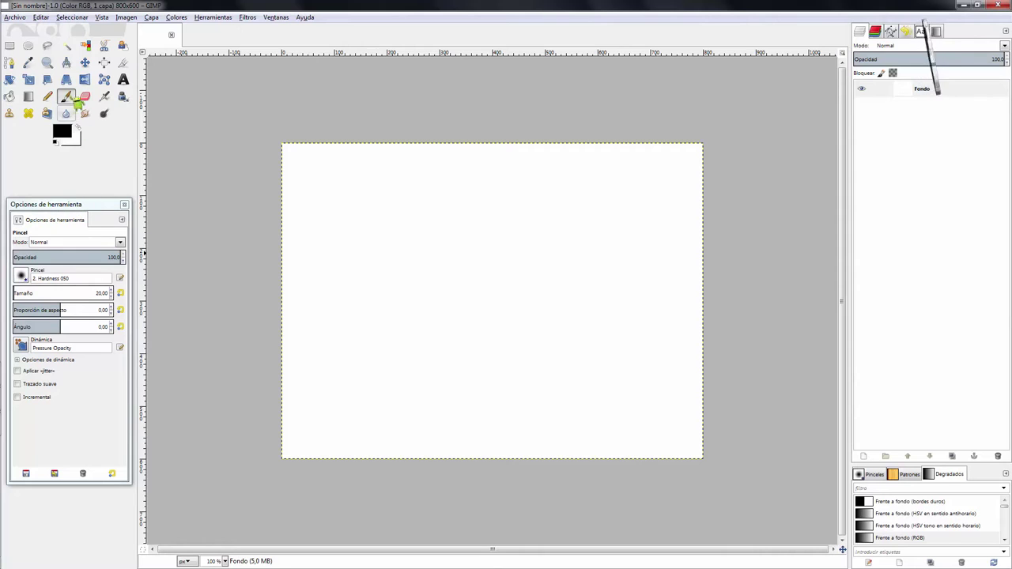
{"action": "left_click_drag", "start_coordinate": [29, 293], "coordinate": [65, 294]}
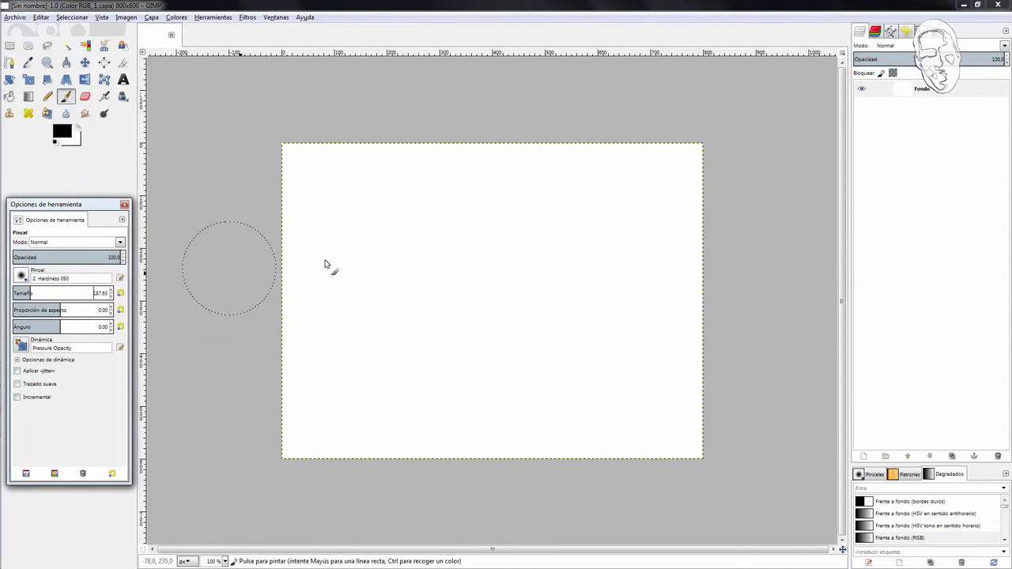
{"action": "mouse_move", "coordinate": [379, 239]}
{"action": "left_mouse_down"}
{"action": "mouse_move", "coordinate": [364, 255]}
{"action": "mouse_move", "coordinate": [400, 319]}
{"action": "mouse_move", "coordinate": [432, 309]}
{"action": "left_mouse_up"}
{"action": "key", "text": "ctrl+z"}
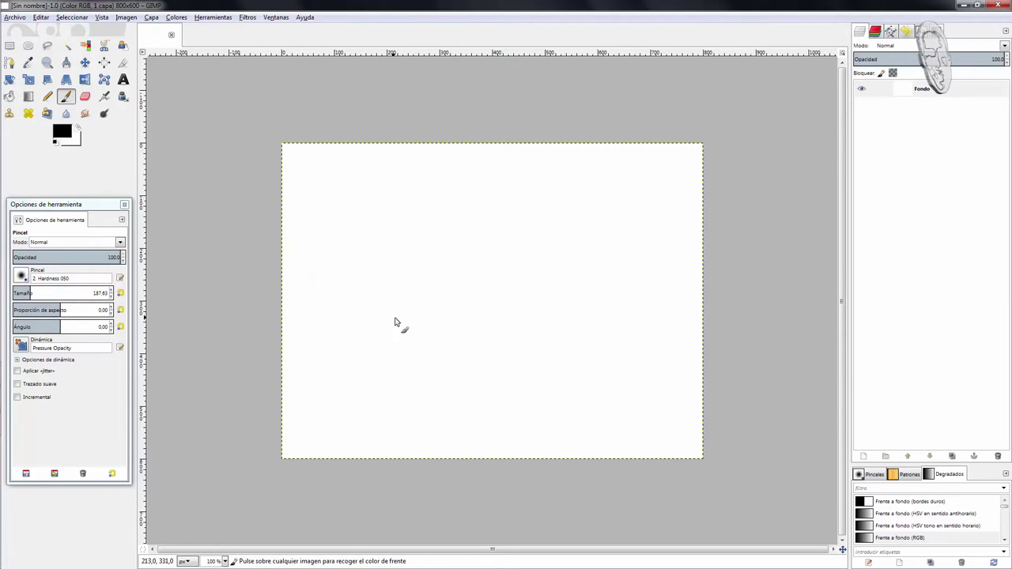
- Switch to the 2. Star brush, stamp and undo test stars, then set size 61.38
{"action": "left_click", "coordinate": [22, 276]}
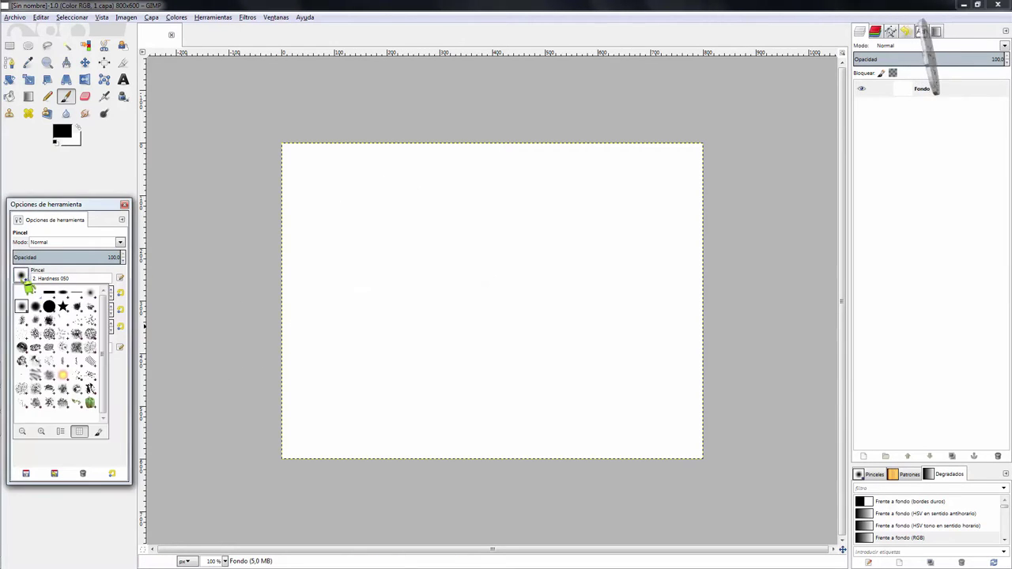
{"action": "left_click", "coordinate": [62, 306]}
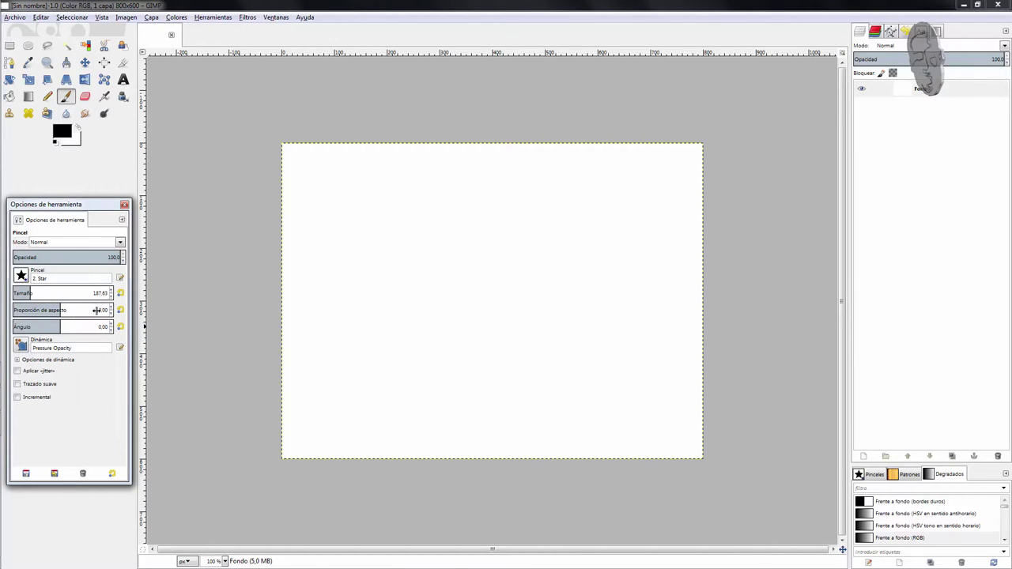
{"action": "left_click", "coordinate": [400, 235]}
{"action": "left_click", "coordinate": [536, 321]}
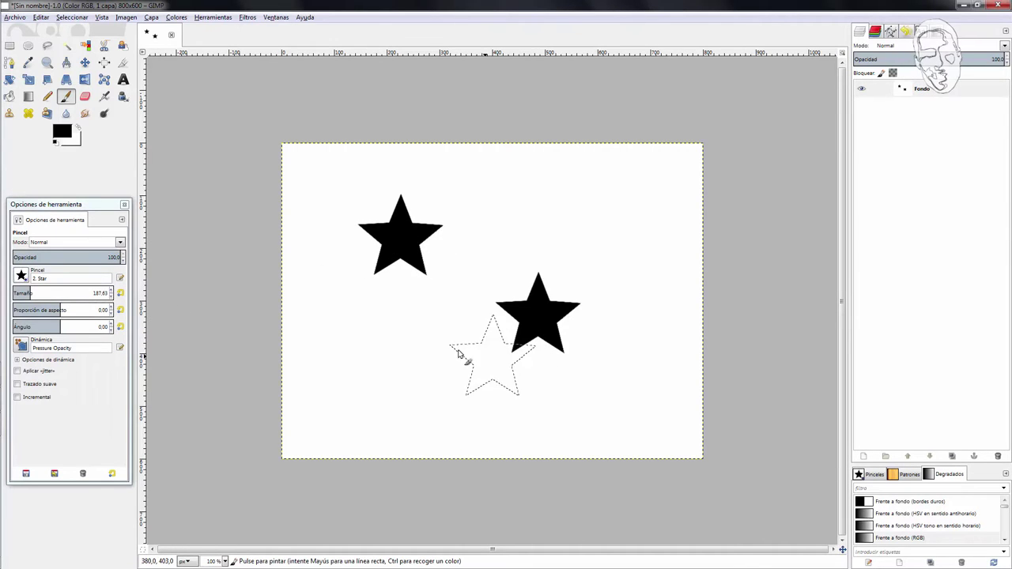
{"action": "left_click", "coordinate": [434, 331]}
{"action": "left_click", "coordinate": [418, 362]}
{"action": "left_click", "coordinate": [447, 393]}
{"action": "left_click", "coordinate": [488, 396]}
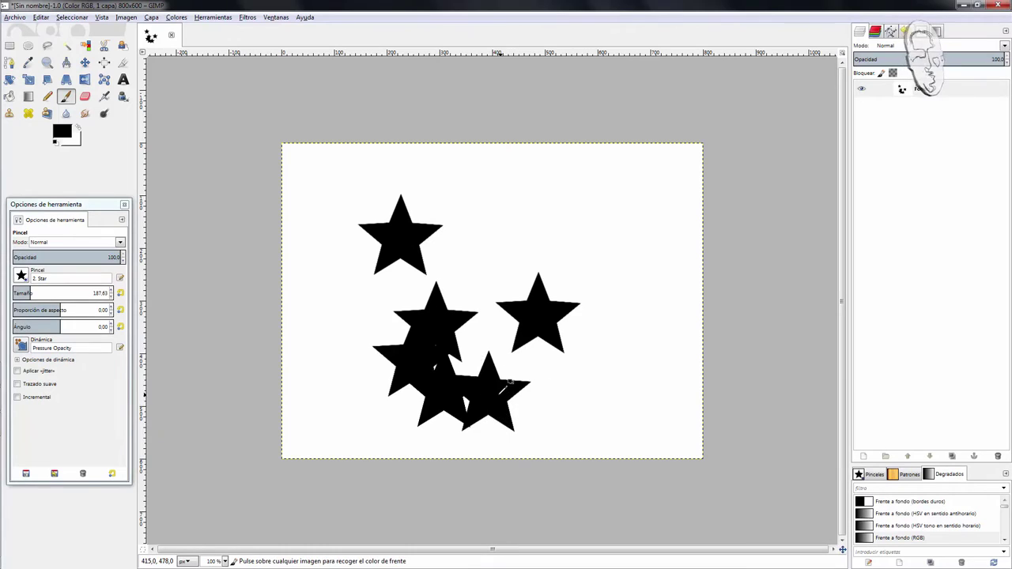
{"action": "key", "text": "ctrl+z"}
{"action": "key", "text": "ctrl+z"}
{"action": "key", "text": "ctrl+z"}
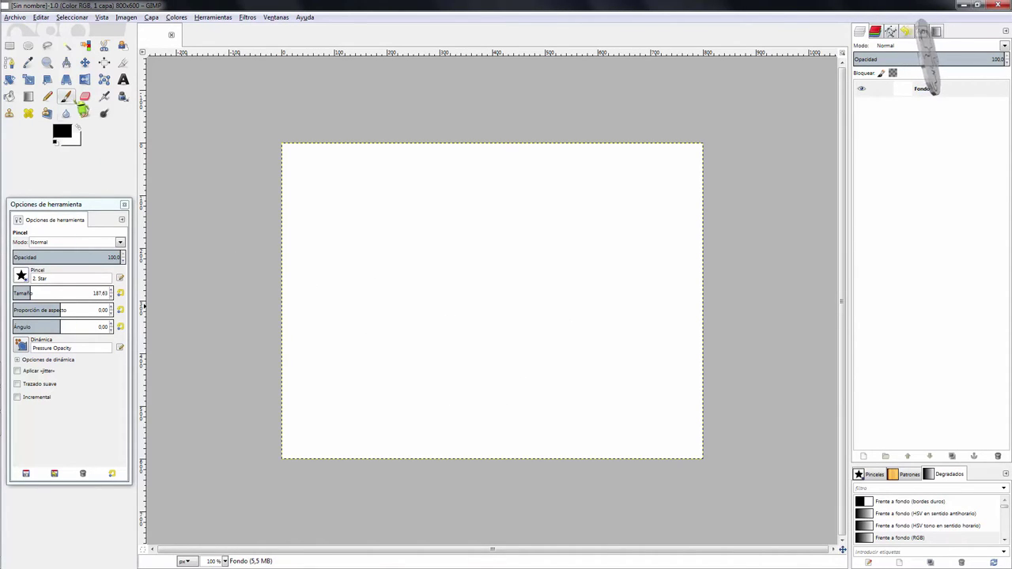
{"action": "left_click", "coordinate": [19, 292]}
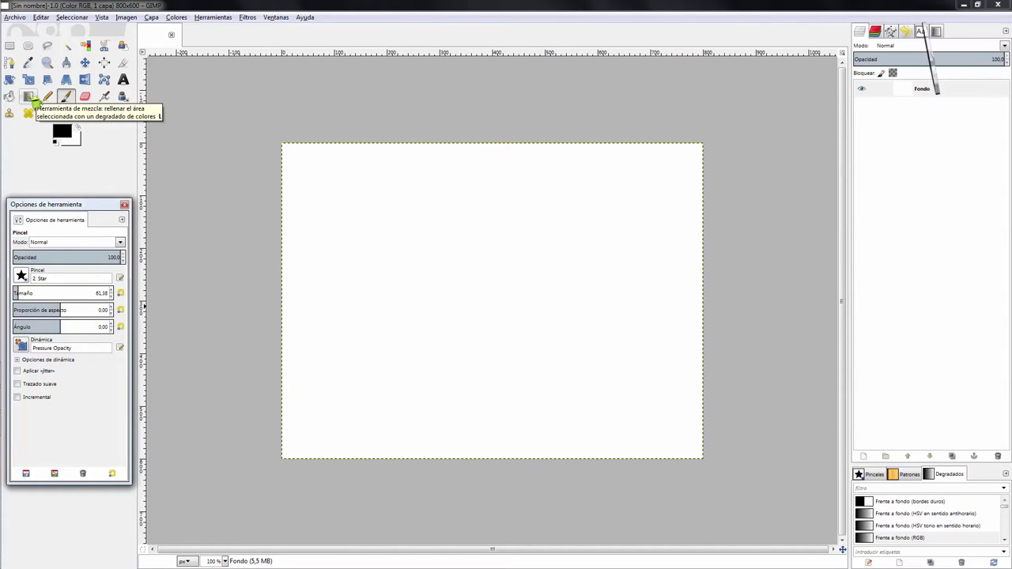
- With the Blend tool and ff0000 foreground, fill the canvas with a diagonal red-to-white gradient
{"action": "left_click", "coordinate": [29, 96]}
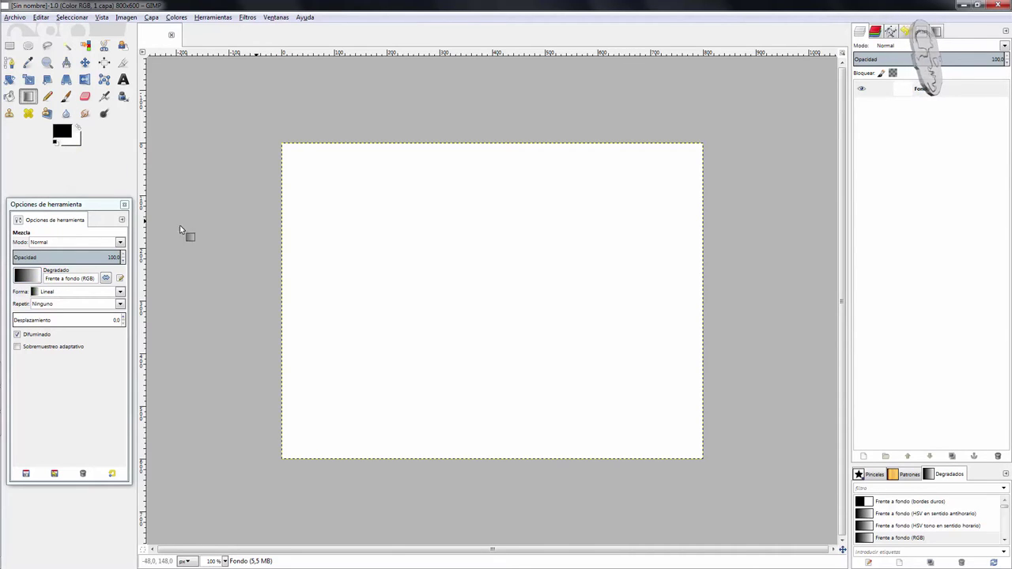
{"action": "left_click", "coordinate": [65, 136]}
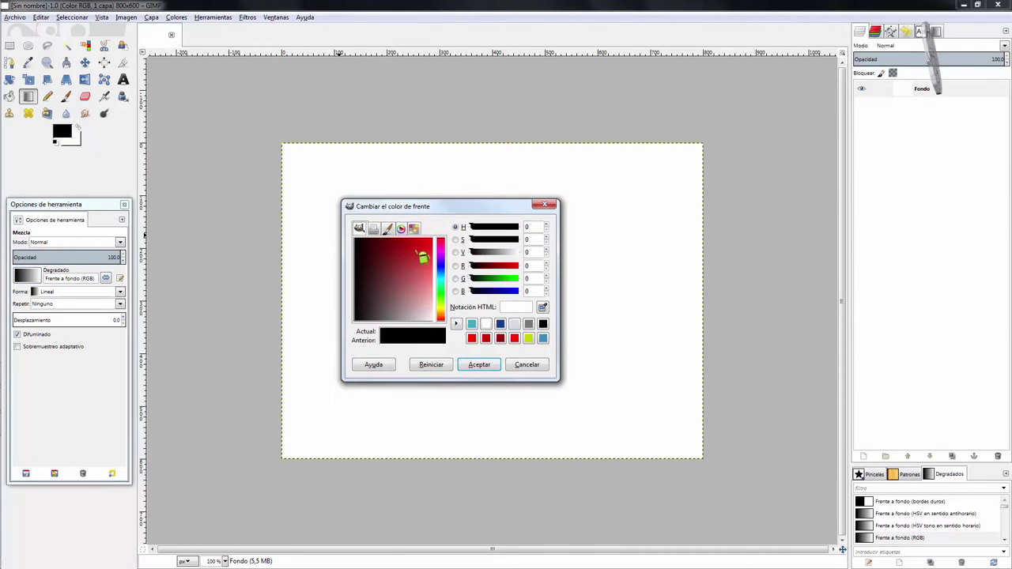
{"action": "left_click_drag", "start_coordinate": [422, 257], "coordinate": [434, 237]}
{"action": "left_click", "coordinate": [479, 364]}
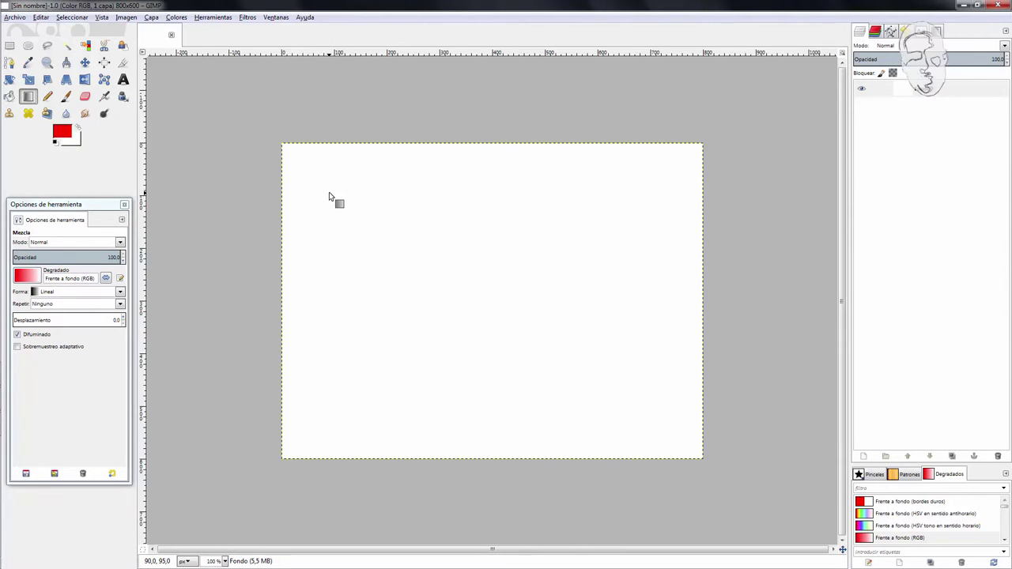
{"action": "mouse_move", "coordinate": [332, 176]}
{"action": "left_mouse_down"}
{"action": "mouse_move", "coordinate": [344, 204]}
{"action": "mouse_move", "coordinate": [605, 335]}
{"action": "mouse_move", "coordinate": [655, 413]}
{"action": "left_mouse_up"}
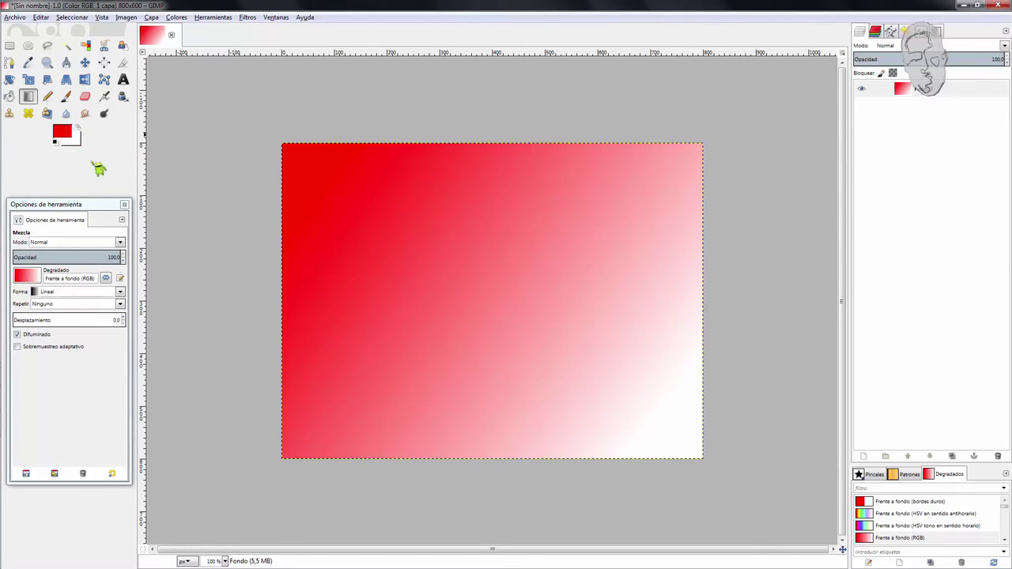
{"action": "left_click", "coordinate": [34, 283]}
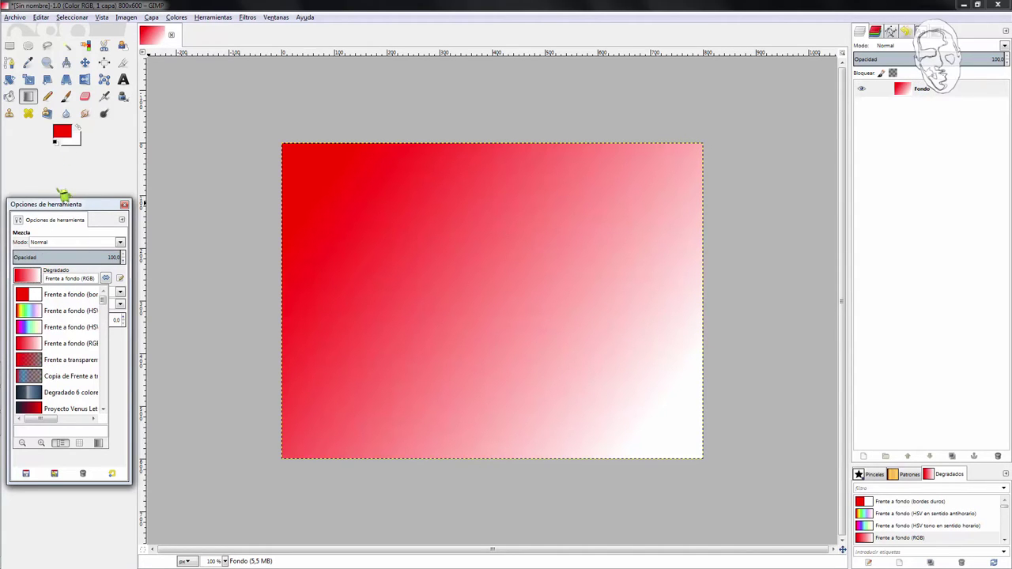
{"action": "left_click", "coordinate": [35, 278]}
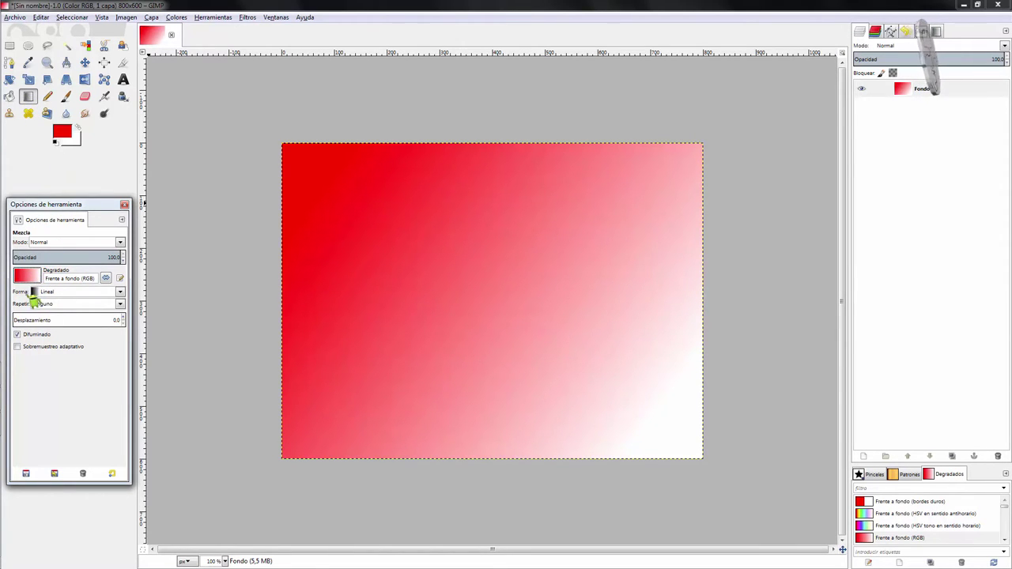
- Set the gradient shape to Radial and undo the linear gradient
{"action": "left_click", "coordinate": [121, 292]}
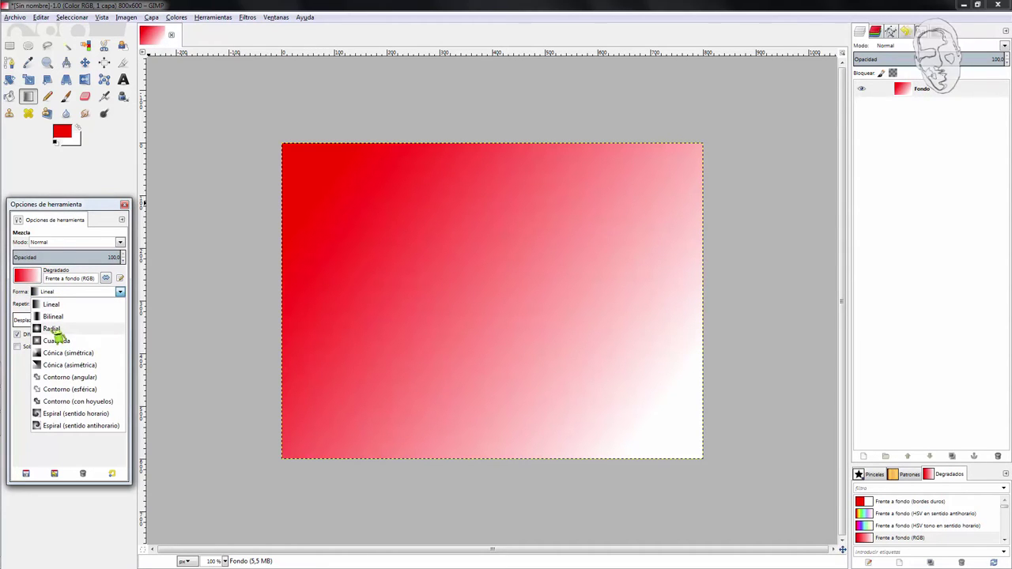
{"action": "left_click", "coordinate": [52, 328]}
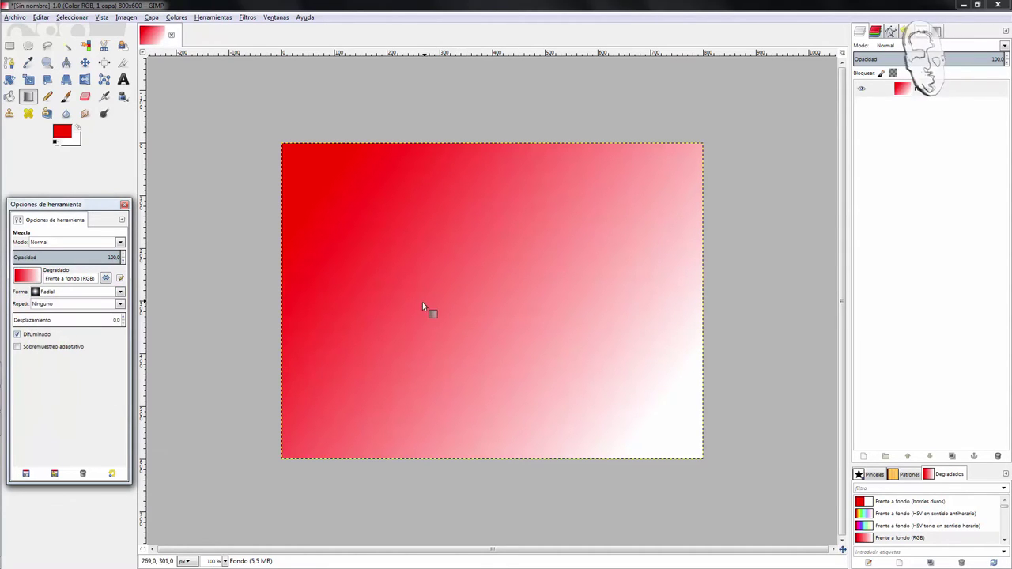
{"action": "key", "text": "ctrl+z"}
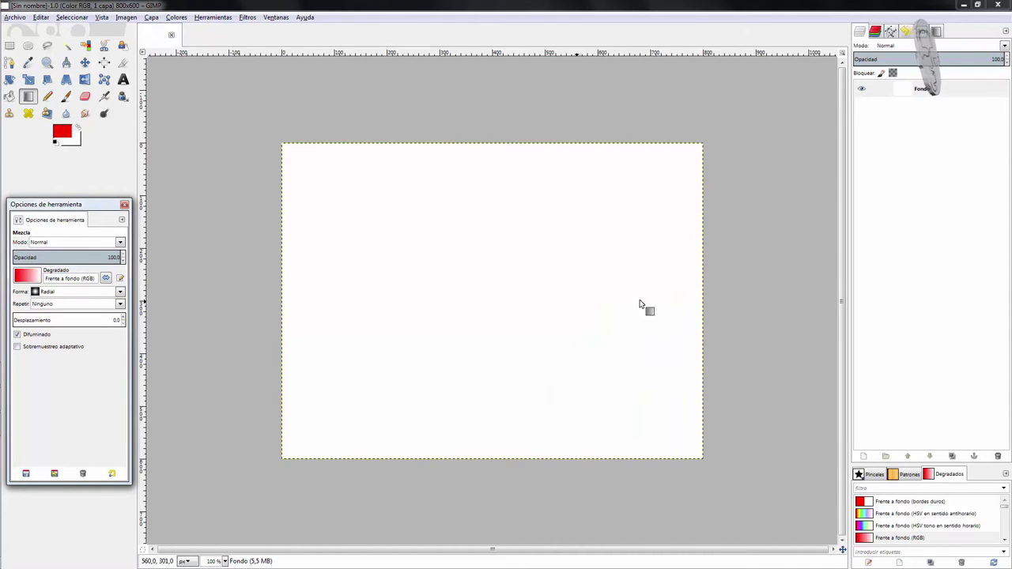
- Try off-centre, centred and swapped-colour radial gradients, undoing each one
{"action": "left_click_drag", "start_coordinate": [719, 294], "coordinate": [512, 301]}
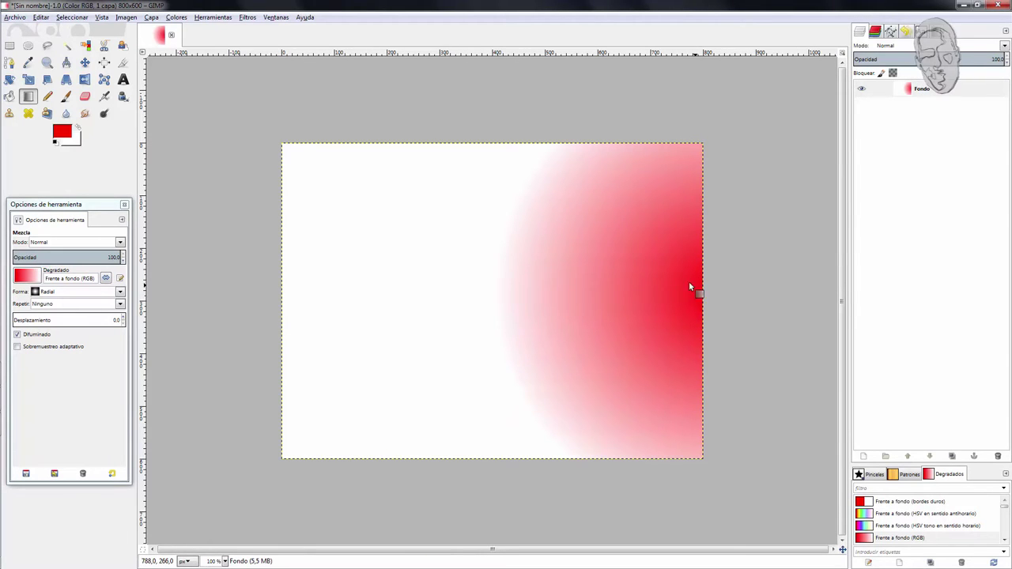
{"action": "key", "text": "ctrl+z"}
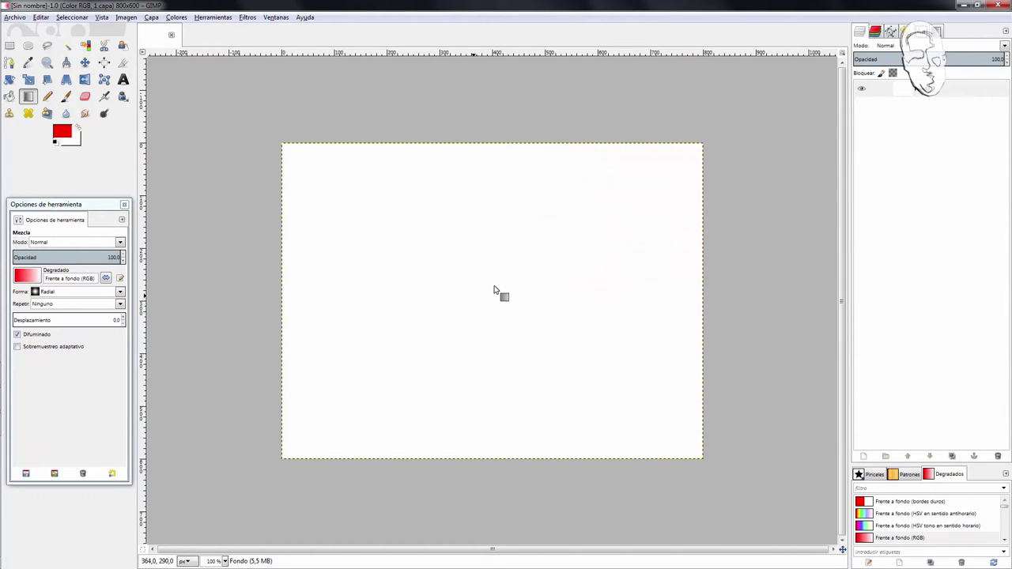
{"action": "left_click_drag", "start_coordinate": [491, 301], "coordinate": [219, 307]}
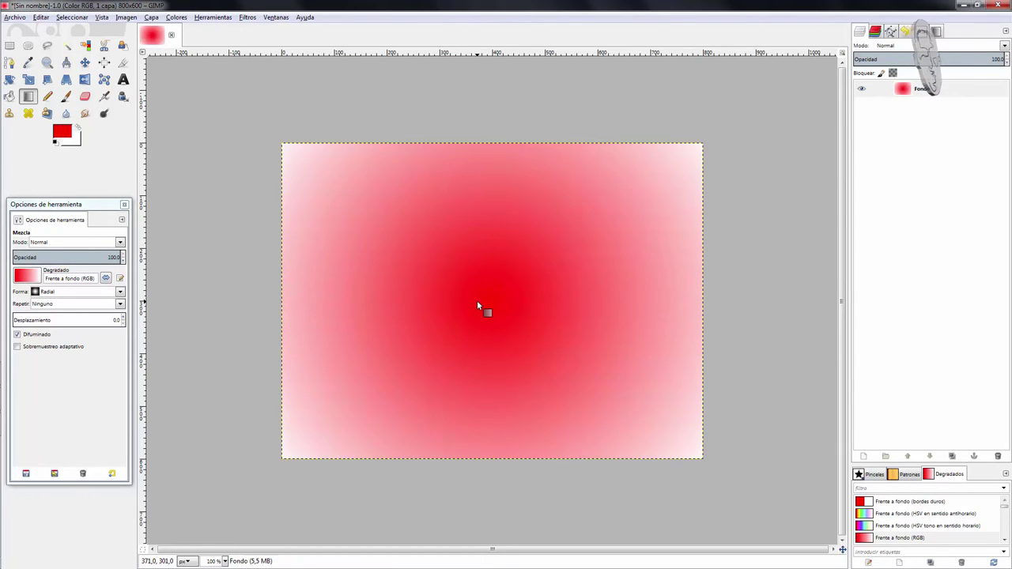
{"action": "key", "text": "ctrl+z"}
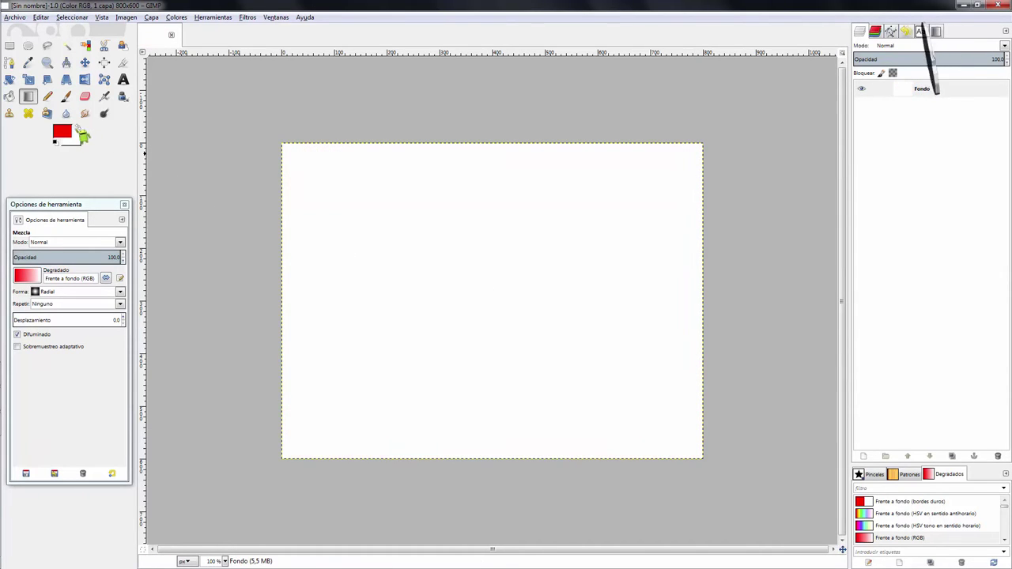
{"action": "left_click", "coordinate": [78, 129]}
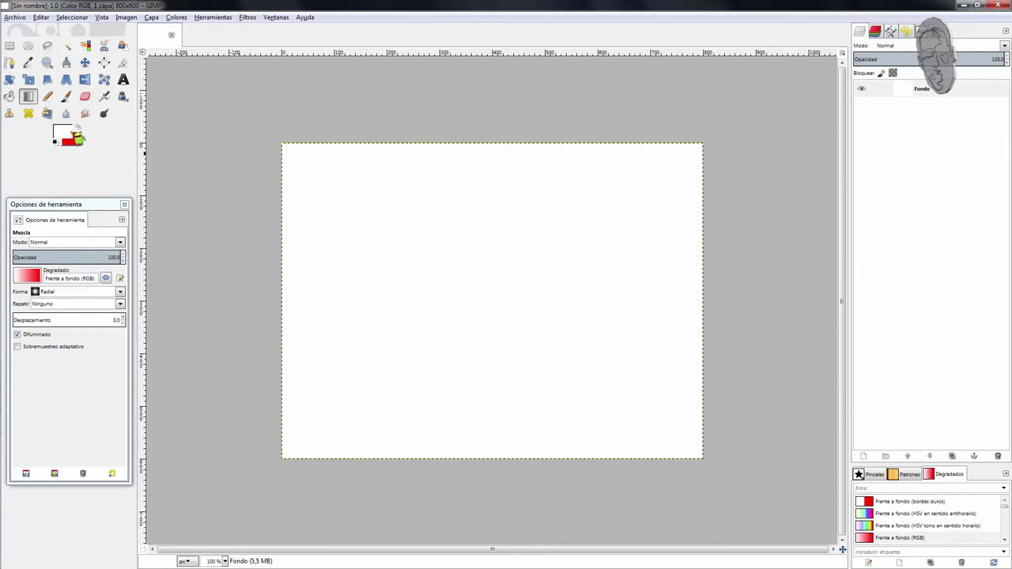
{"action": "left_click_drag", "start_coordinate": [494, 296], "coordinate": [245, 293]}
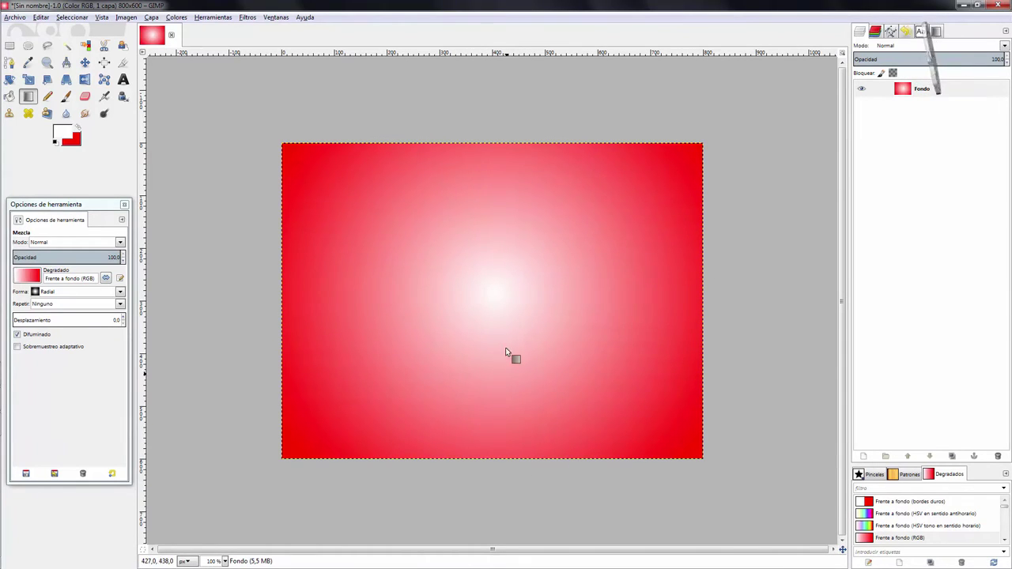
{"action": "key", "text": "ctrl+z"}
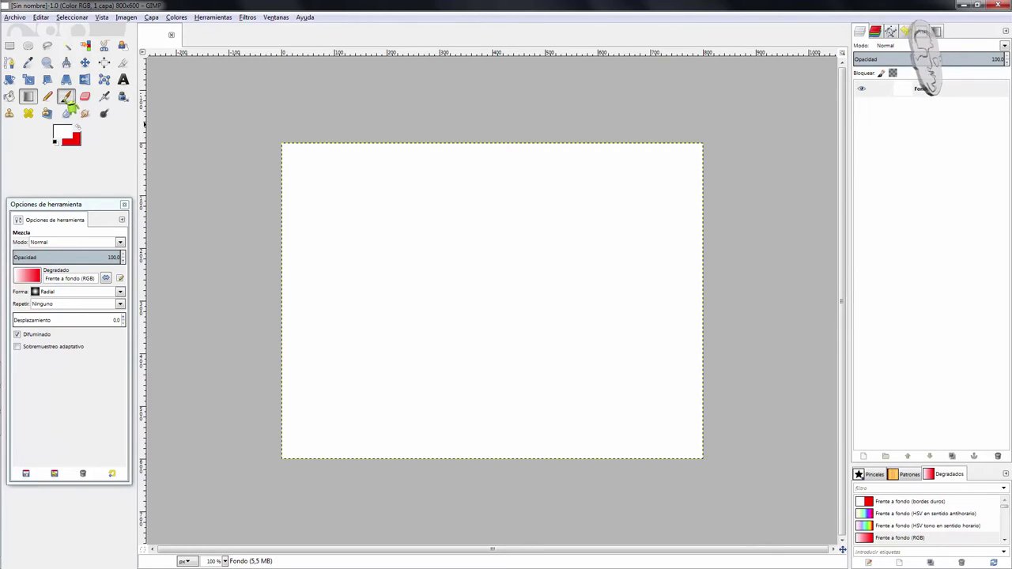
- Set the paintbrush to the 2. Hardness 050 brush at size 6.49 and test a dab
{"action": "left_click", "coordinate": [66, 96]}
{"action": "left_click", "coordinate": [21, 275]}
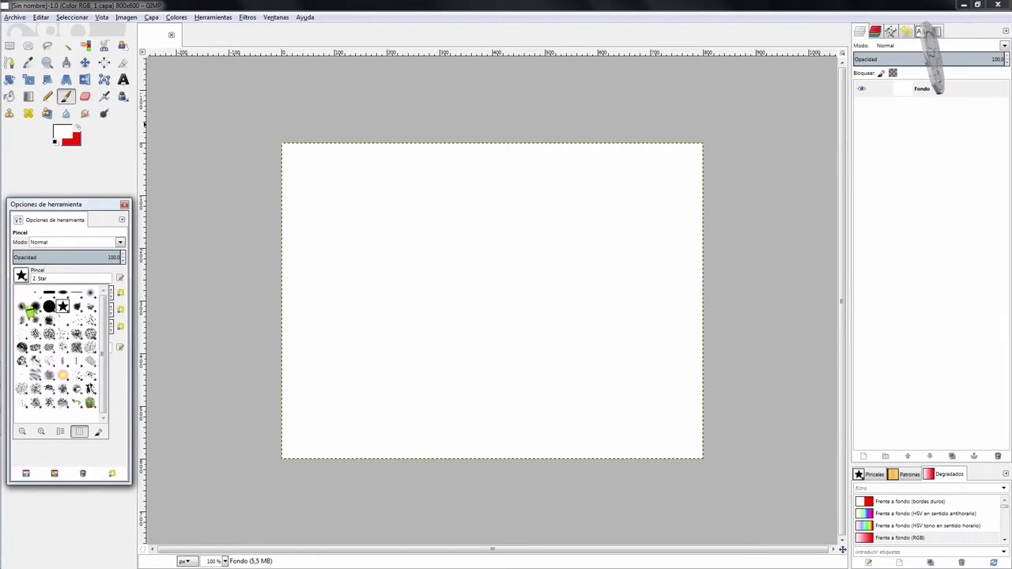
{"action": "left_click", "coordinate": [31, 307]}
{"action": "left_click_drag", "start_coordinate": [17, 292], "coordinate": [15, 292]}
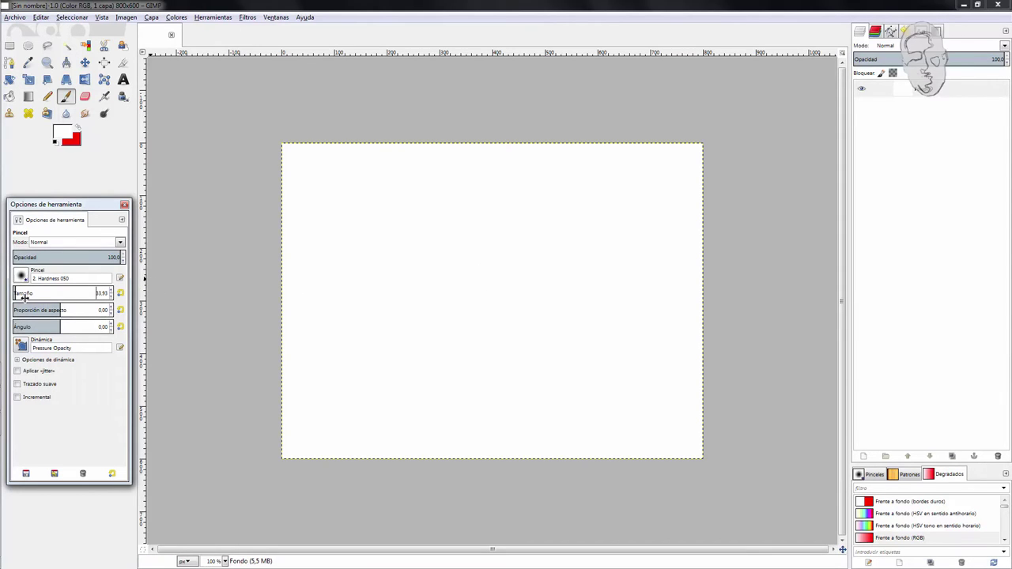
{"action": "left_click_drag", "start_coordinate": [24, 296], "coordinate": [17, 293]}
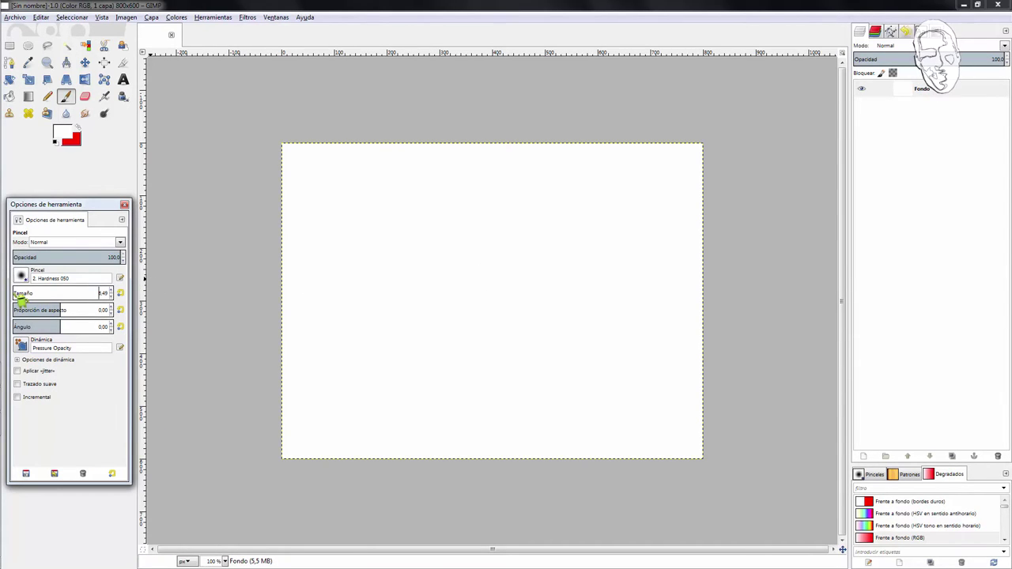
{"action": "left_click", "coordinate": [490, 286]}
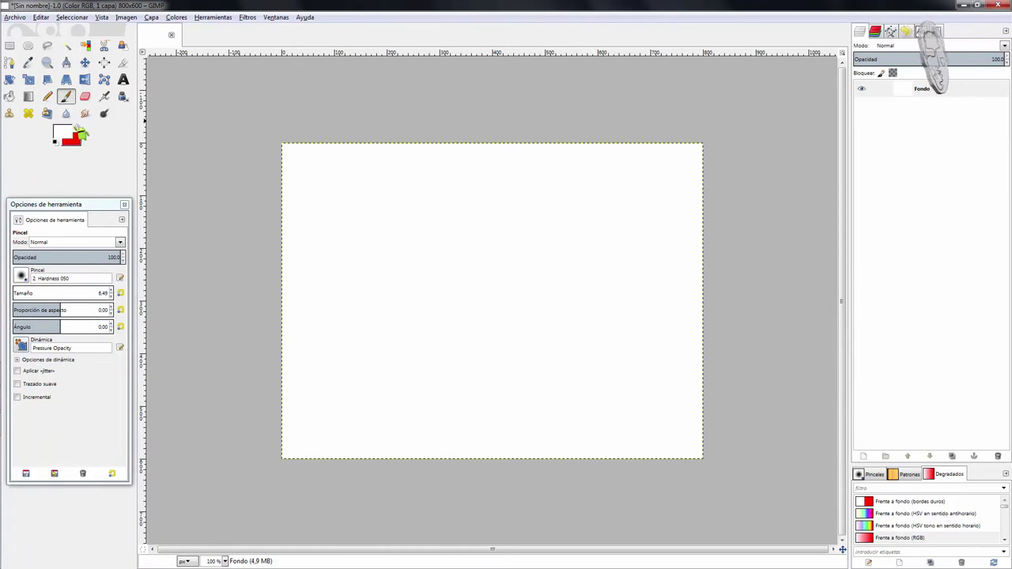
- Swap the colours and make the foreground colour black
{"action": "left_click", "coordinate": [79, 130]}
{"action": "left_click", "coordinate": [63, 132]}
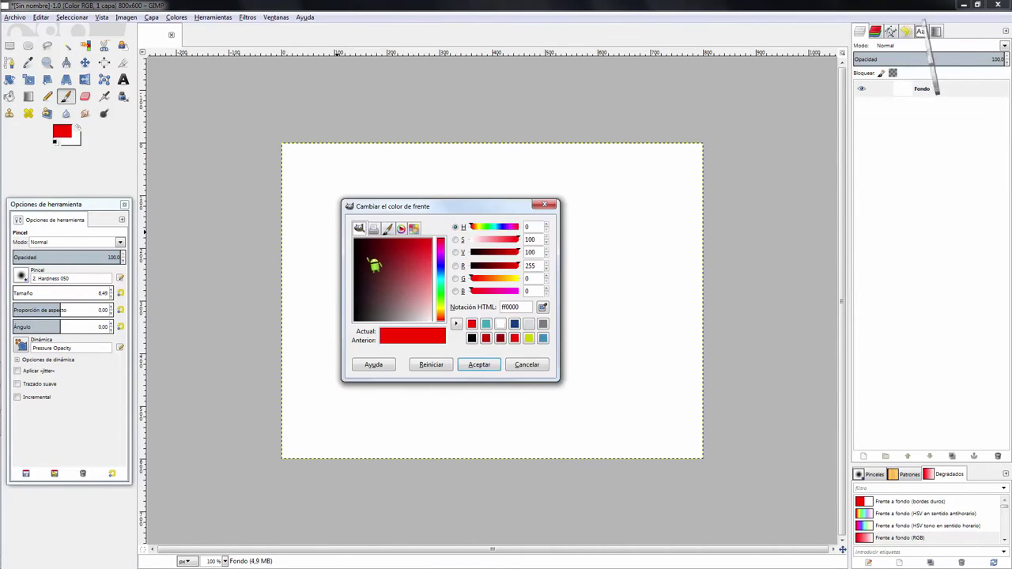
{"action": "left_click_drag", "start_coordinate": [373, 267], "coordinate": [346, 237]}
- Draw the dog's snout, eyes, brow, chin, long snout lines, tooth and mouth in black
{"action": "left_click", "coordinate": [478, 364]}
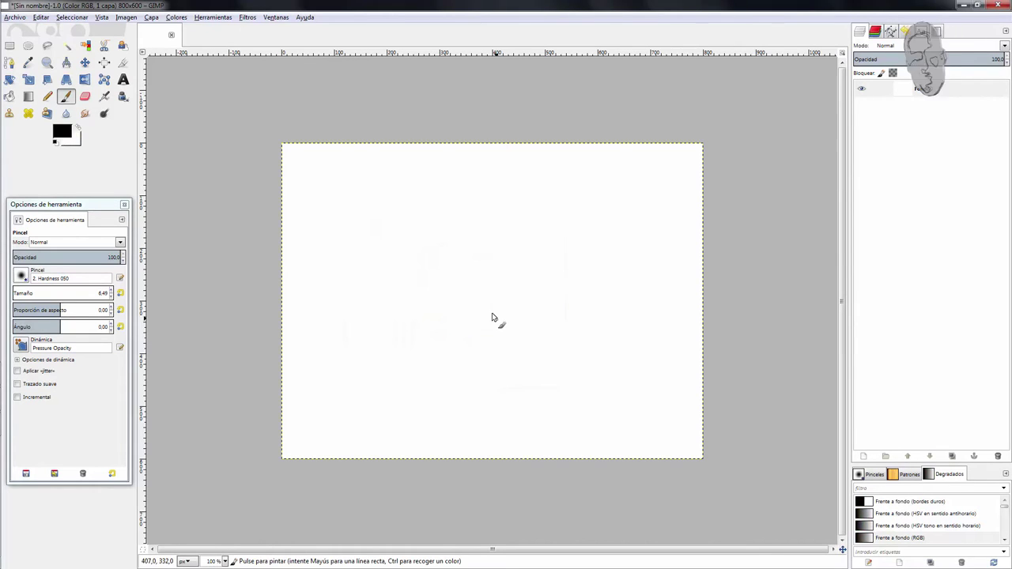
{"action": "mouse_move", "coordinate": [477, 301]}
{"action": "left_mouse_down"}
{"action": "mouse_move", "coordinate": [487, 276]}
{"action": "mouse_move", "coordinate": [478, 301]}
{"action": "left_mouse_up"}
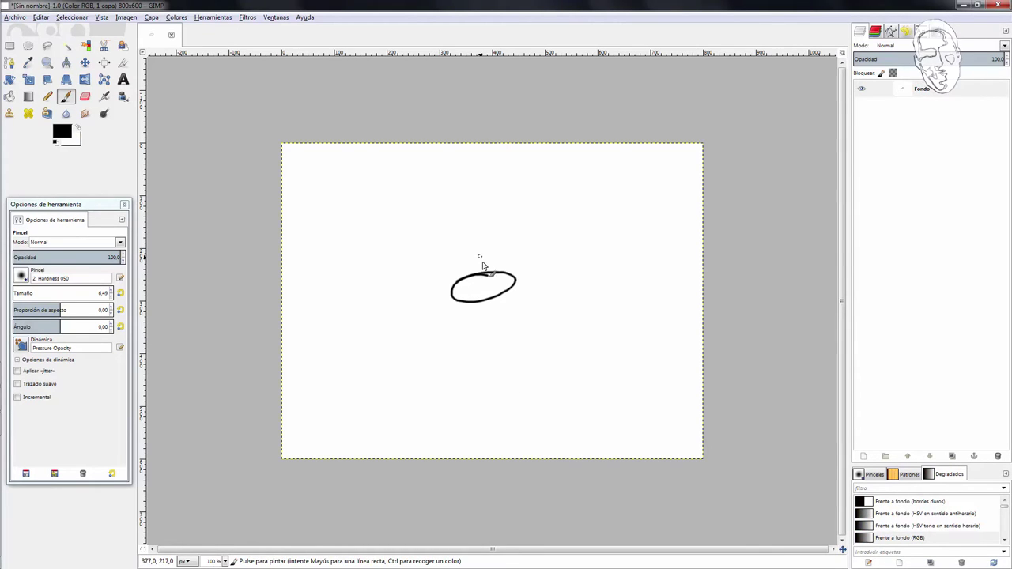
{"action": "left_click_drag", "start_coordinate": [481, 262], "coordinate": [492, 271]}
{"action": "mouse_move", "coordinate": [457, 237]}
{"action": "left_mouse_down"}
{"action": "mouse_move", "coordinate": [447, 275]}
{"action": "mouse_move", "coordinate": [452, 266]}
{"action": "left_mouse_up"}
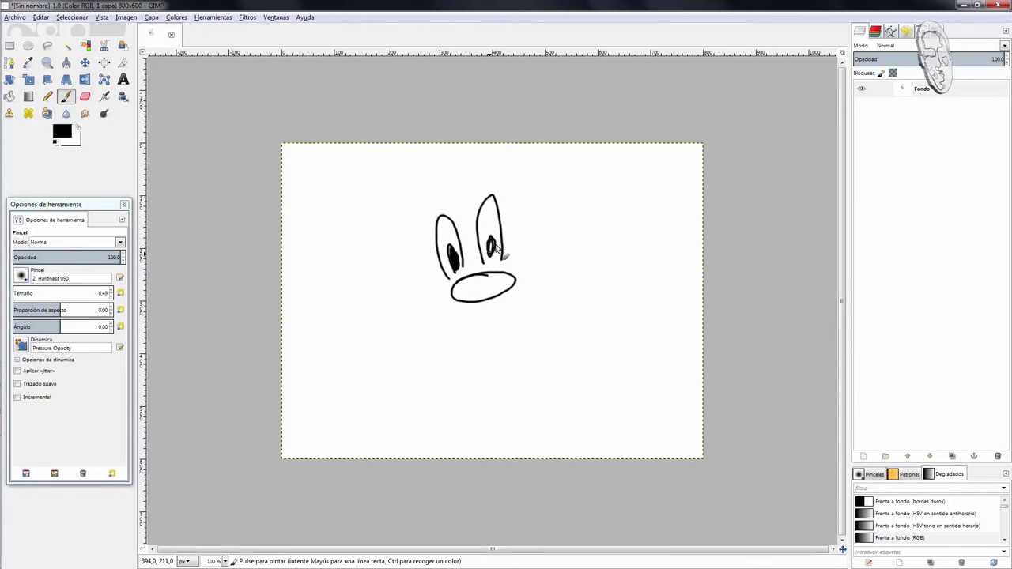
{"action": "left_click_drag", "start_coordinate": [500, 259], "coordinate": [521, 257]}
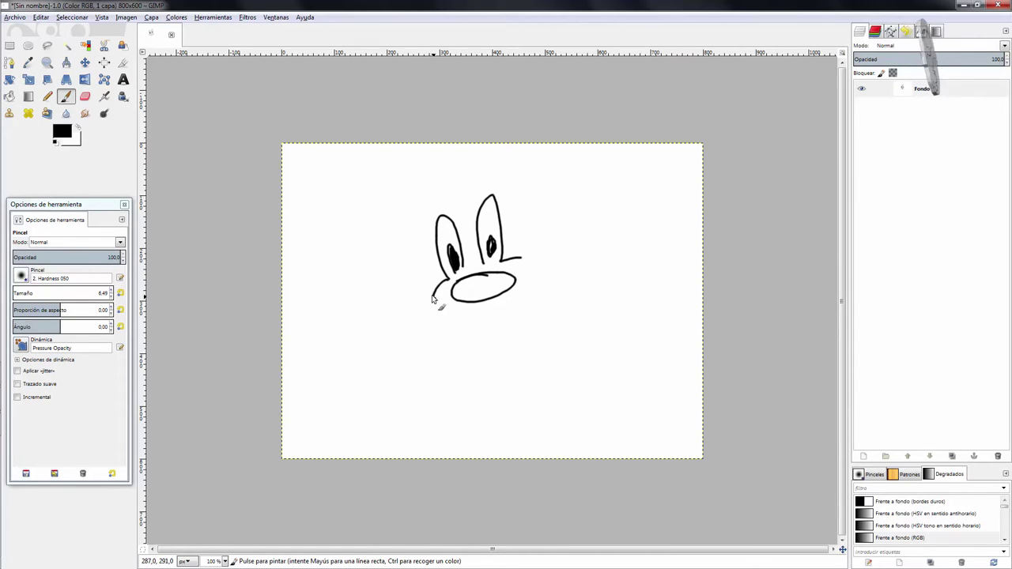
{"action": "left_click_drag", "start_coordinate": [433, 289], "coordinate": [427, 321]}
{"action": "left_click_drag", "start_coordinate": [522, 255], "coordinate": [540, 274]}
{"action": "left_click_drag", "start_coordinate": [431, 307], "coordinate": [510, 320]}
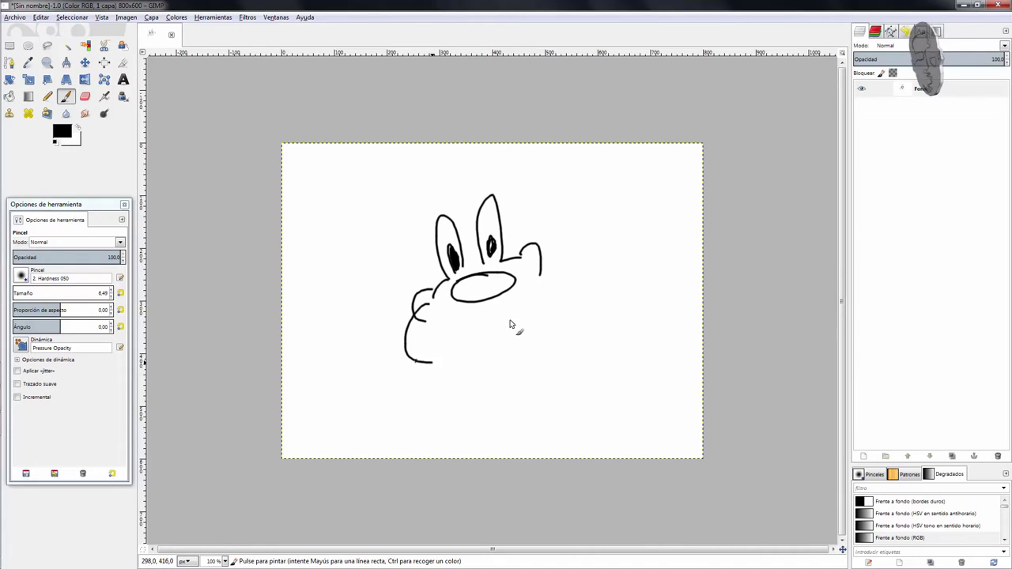
{"action": "left_click_drag", "start_coordinate": [531, 264], "coordinate": [598, 259]}
{"action": "left_click_drag", "start_coordinate": [493, 324], "coordinate": [598, 261]}
{"action": "left_click_drag", "start_coordinate": [454, 352], "coordinate": [485, 343]}
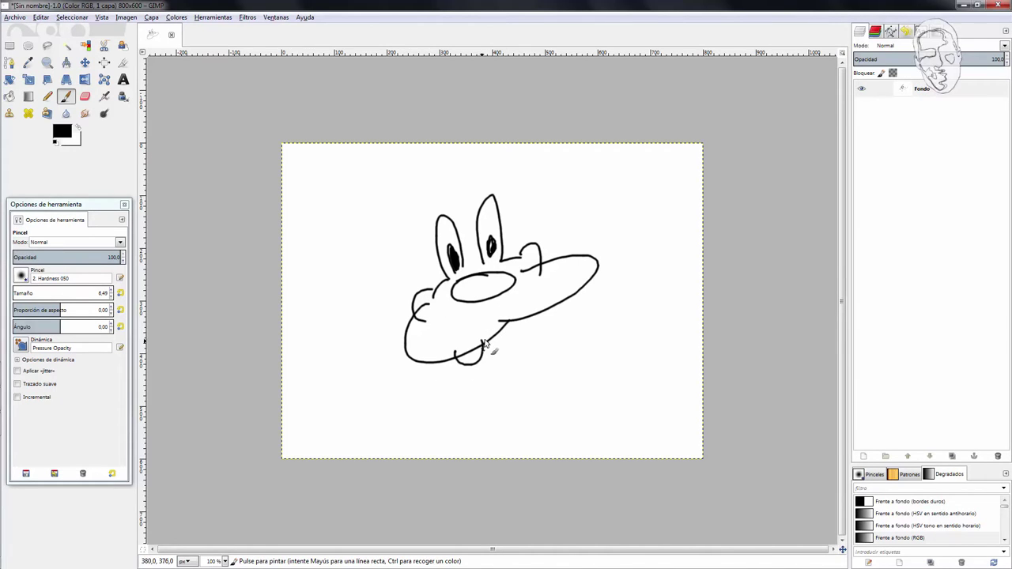
{"action": "left_click_drag", "start_coordinate": [536, 322], "coordinate": [561, 300]}
{"action": "mouse_move", "coordinate": [483, 362]}
{"action": "left_mouse_down"}
{"action": "mouse_move", "coordinate": [534, 335]}
{"action": "mouse_move", "coordinate": [488, 360]}
{"action": "left_mouse_up"}
- Add the tall ears, long curved lines, neck, collar and a hat on top
{"action": "mouse_move", "coordinate": [427, 210]}
{"action": "left_mouse_down"}
{"action": "mouse_move", "coordinate": [425, 257]}
{"action": "mouse_move", "coordinate": [441, 193]}
{"action": "mouse_move", "coordinate": [487, 196]}
{"action": "mouse_move", "coordinate": [457, 186]}
{"action": "left_mouse_up"}
{"action": "left_click_drag", "start_coordinate": [426, 243], "coordinate": [424, 272]}
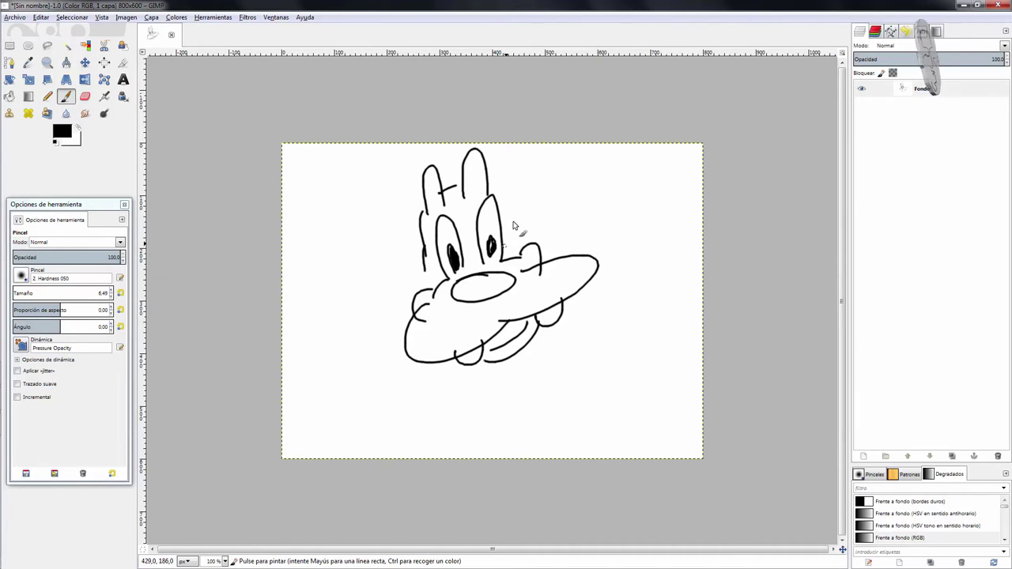
{"action": "mouse_move", "coordinate": [608, 181]}
{"action": "left_mouse_down"}
{"action": "mouse_move", "coordinate": [499, 208]}
{"action": "mouse_move", "coordinate": [614, 203]}
{"action": "left_mouse_up"}
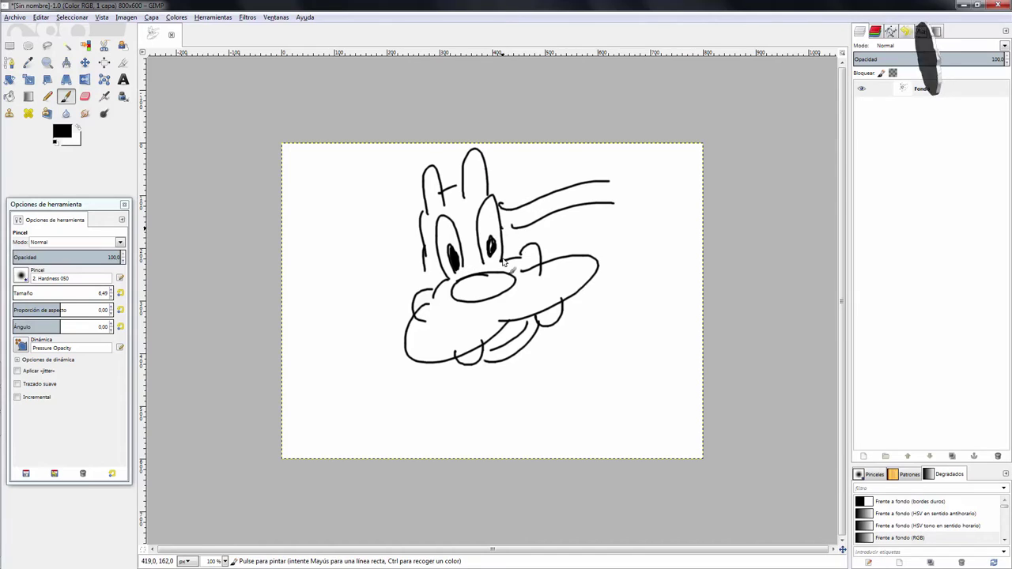
{"action": "left_click_drag", "start_coordinate": [417, 261], "coordinate": [344, 359]}
{"action": "left_click_drag", "start_coordinate": [413, 318], "coordinate": [376, 369]}
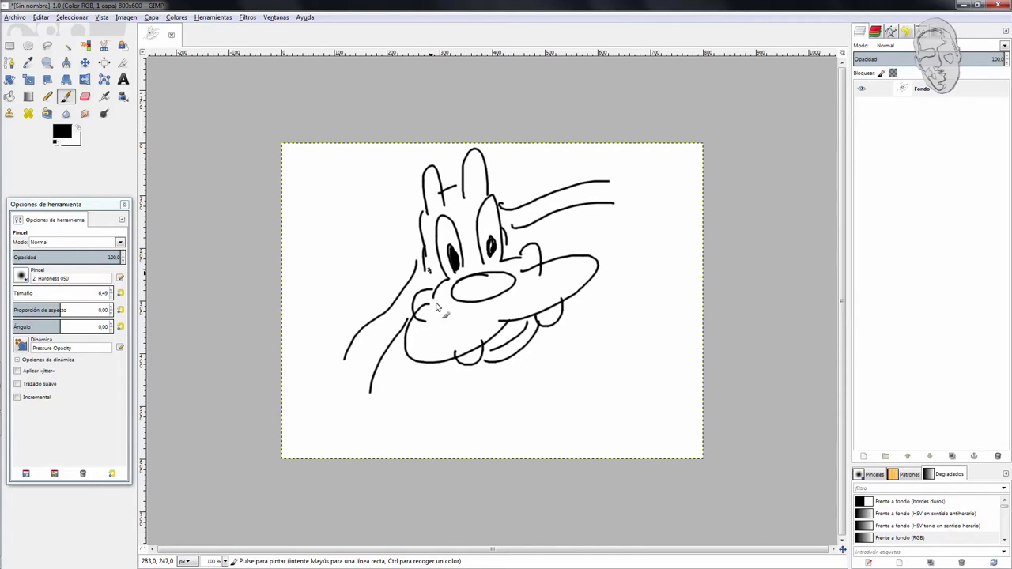
{"action": "mouse_move", "coordinate": [516, 357]}
{"action": "left_mouse_down"}
{"action": "mouse_move", "coordinate": [518, 384]}
{"action": "mouse_move", "coordinate": [487, 401]}
{"action": "mouse_move", "coordinate": [527, 392]}
{"action": "left_mouse_up"}
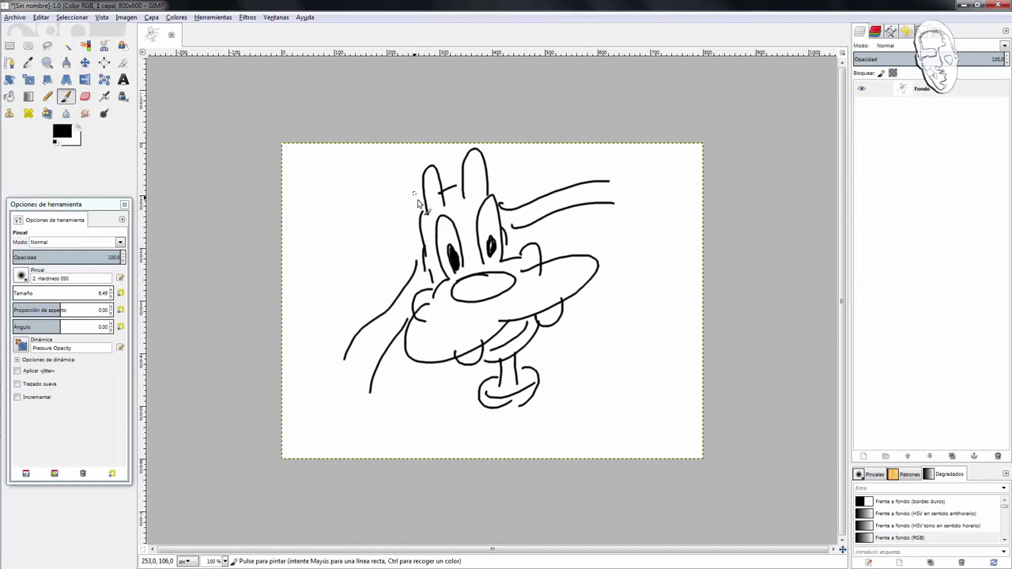
{"action": "mouse_move", "coordinate": [425, 165]}
{"action": "left_mouse_down"}
{"action": "mouse_move", "coordinate": [458, 150]}
{"action": "mouse_move", "coordinate": [393, 142]}
{"action": "left_mouse_up"}
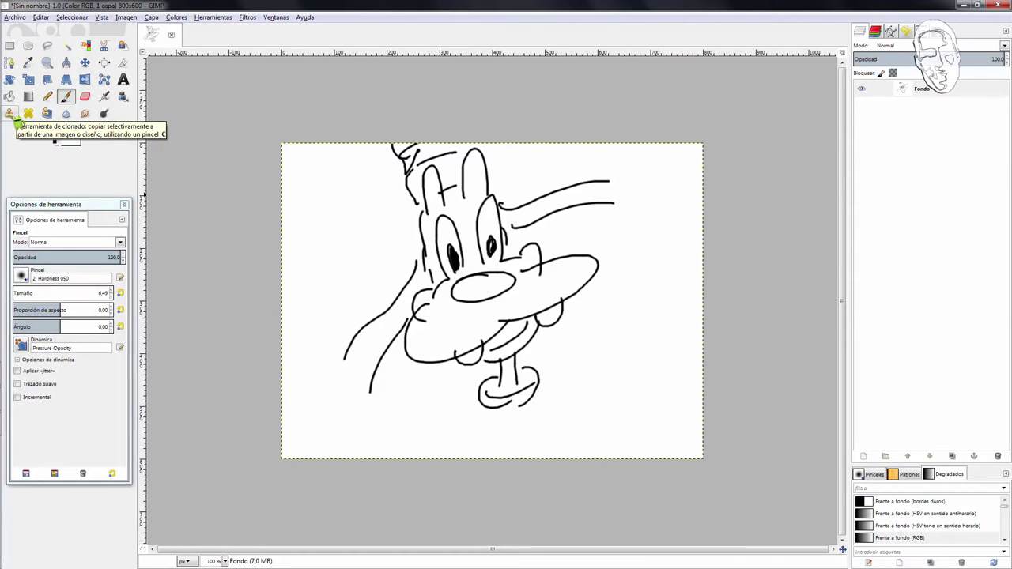
{"action": "left_click", "coordinate": [10, 113]}
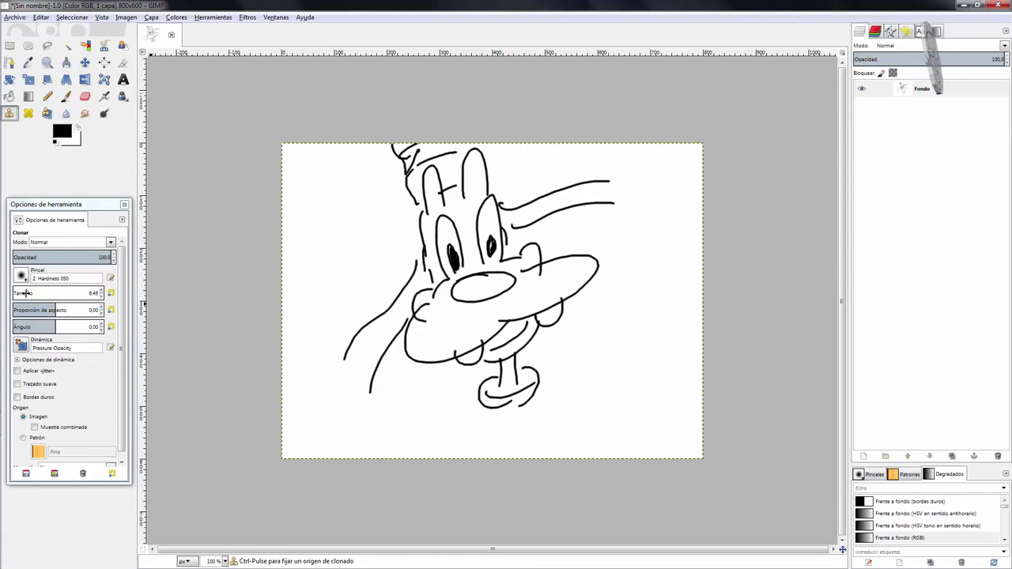
{"action": "left_click_drag", "start_coordinate": [26, 294], "coordinate": [66, 295]}
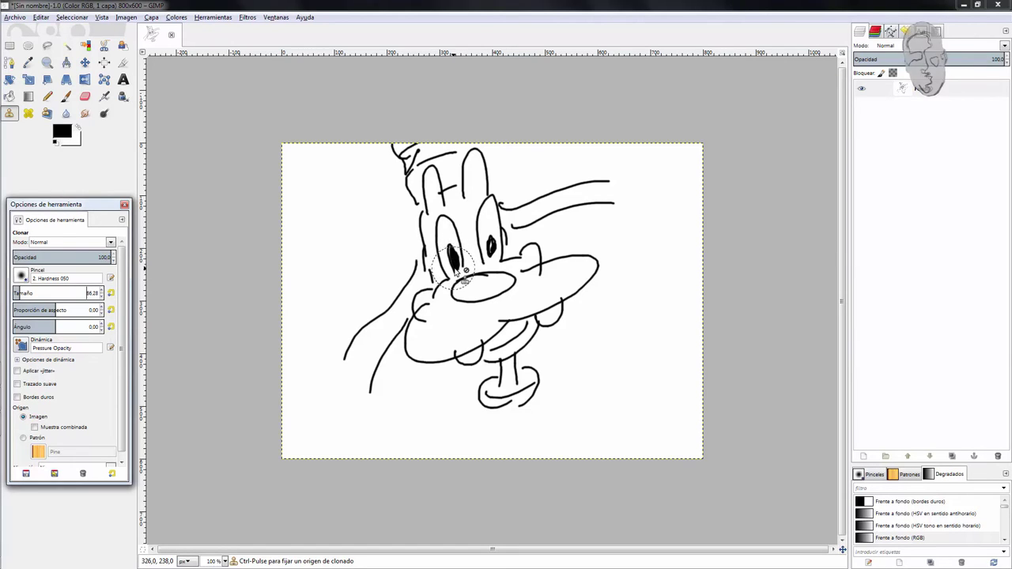
{"action": "key", "text": "ctrl"}
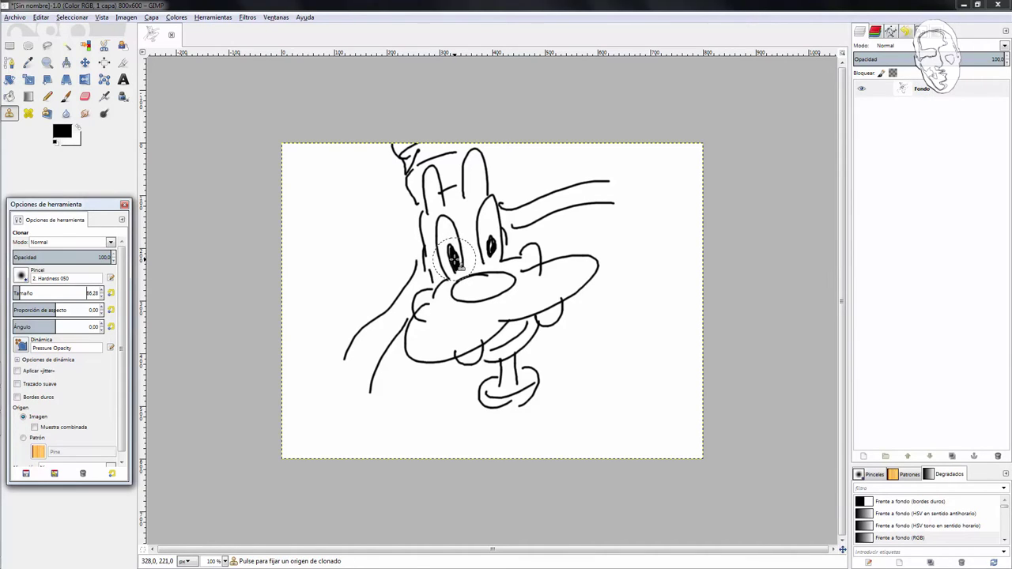
{"action": "left_click", "coordinate": [455, 261], "text": "ctrl"}
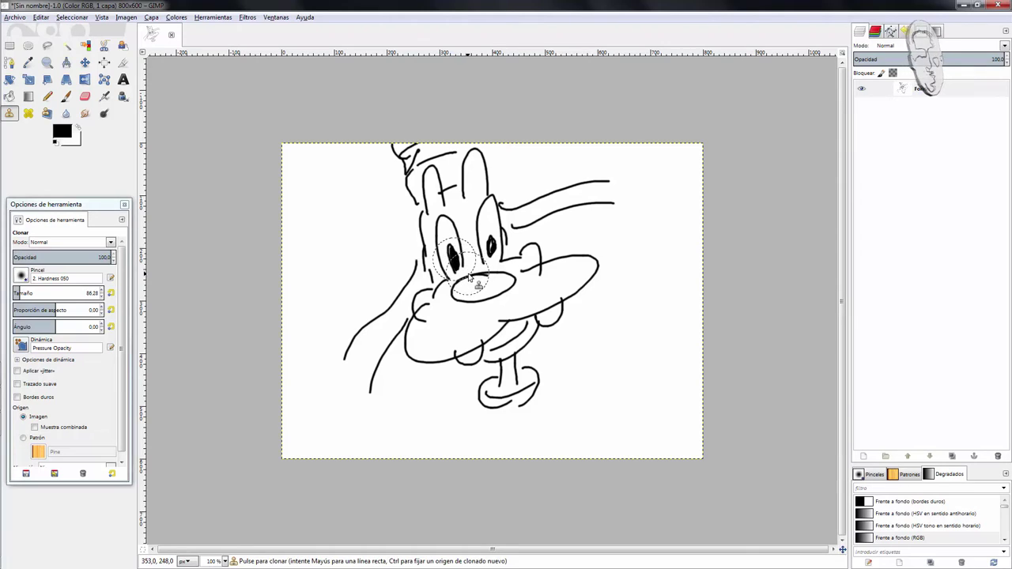
{"action": "left_click", "coordinate": [455, 266], "text": "ctrl"}
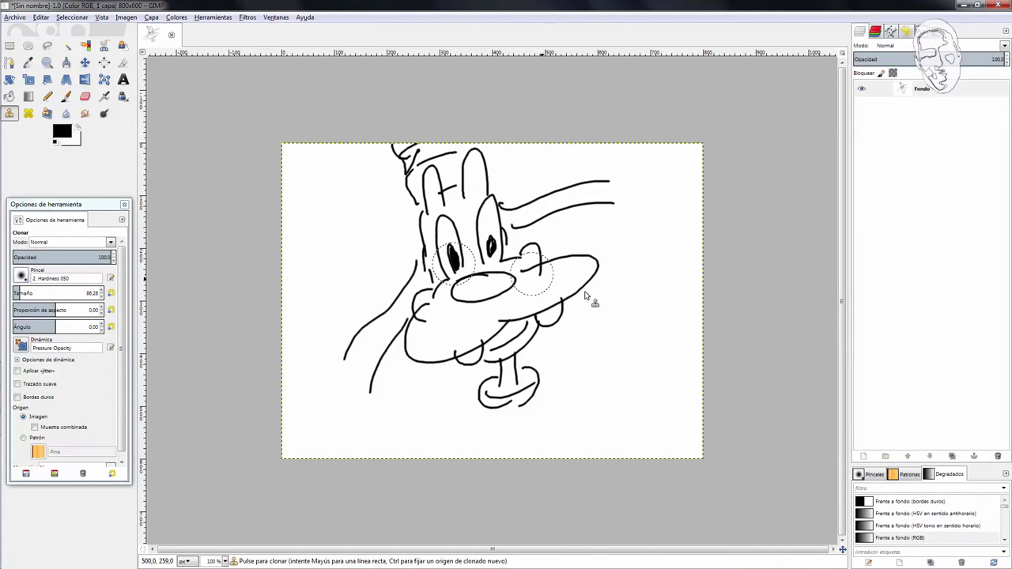
{"action": "mouse_move", "coordinate": [621, 343]}
{"action": "left_mouse_down"}
{"action": "mouse_move", "coordinate": [625, 324]}
{"action": "mouse_move", "coordinate": [600, 347]}
{"action": "mouse_move", "coordinate": [643, 334]}
{"action": "mouse_move", "coordinate": [648, 357]}
{"action": "mouse_move", "coordinate": [588, 385]}
{"action": "mouse_move", "coordinate": [644, 384]}
{"action": "mouse_move", "coordinate": [609, 304]}
{"action": "mouse_move", "coordinate": [668, 371]}
{"action": "mouse_move", "coordinate": [613, 411]}
{"action": "mouse_move", "coordinate": [605, 397]}
{"action": "mouse_move", "coordinate": [549, 414]}
{"action": "mouse_move", "coordinate": [553, 431]}
{"action": "mouse_move", "coordinate": [659, 341]}
{"action": "mouse_move", "coordinate": [605, 269]}
{"action": "left_mouse_up"}
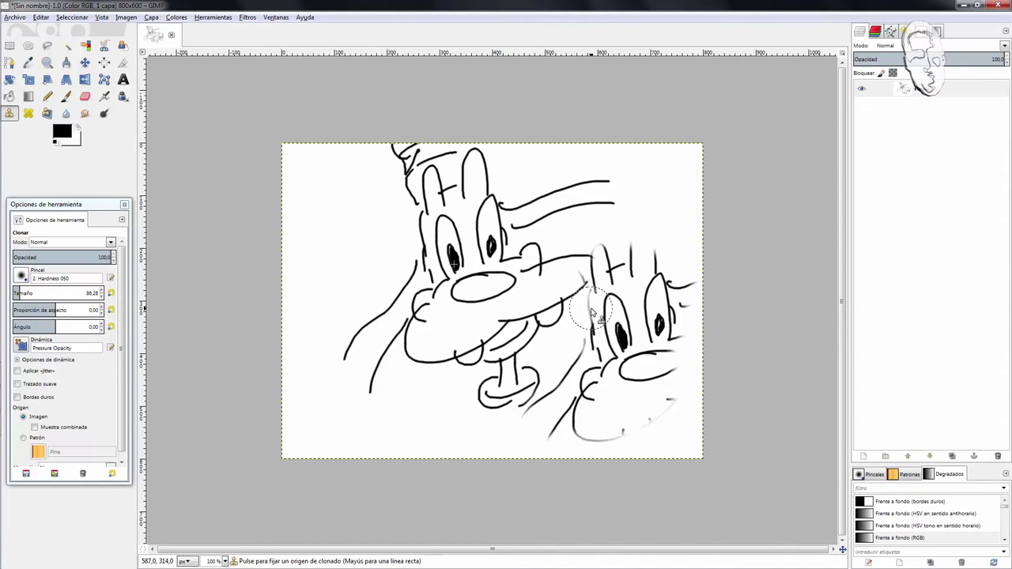
{"action": "key", "text": "ctrl+z"}
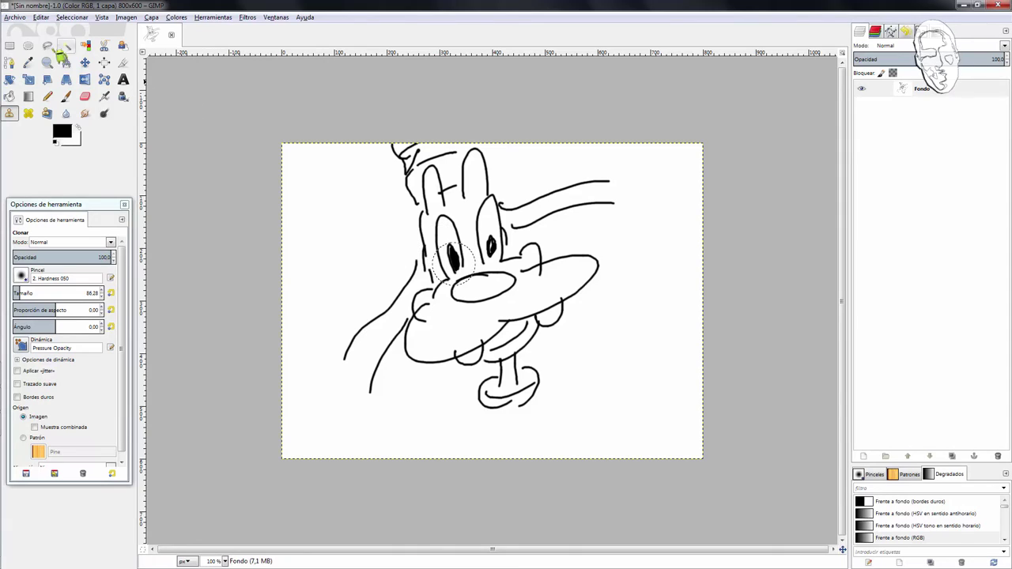
- Shrink the paintbrush, then lasso a freehand selection around the dog drawing
{"action": "left_click", "coordinate": [66, 97]}
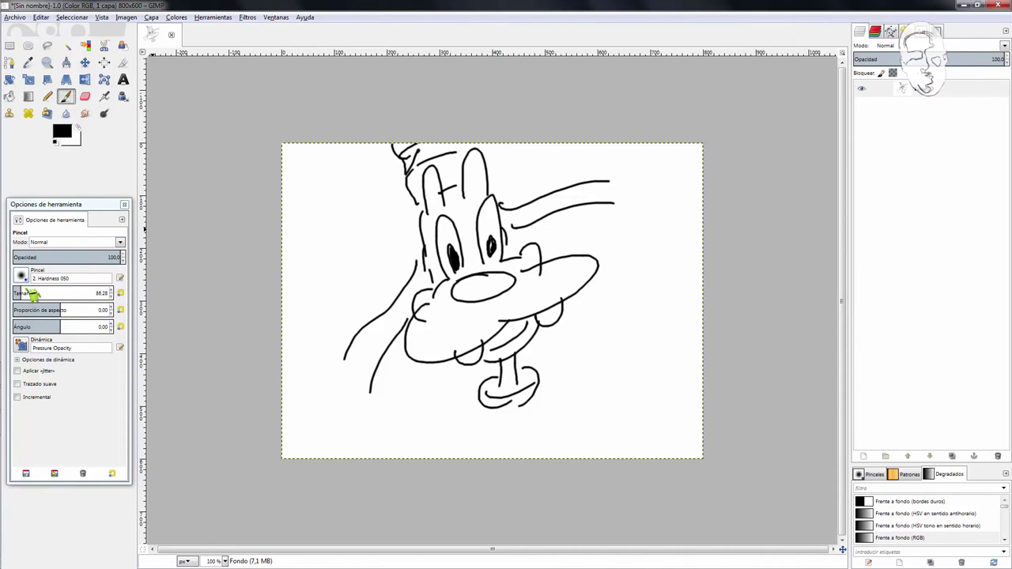
{"action": "left_click_drag", "start_coordinate": [21, 294], "coordinate": [13, 292]}
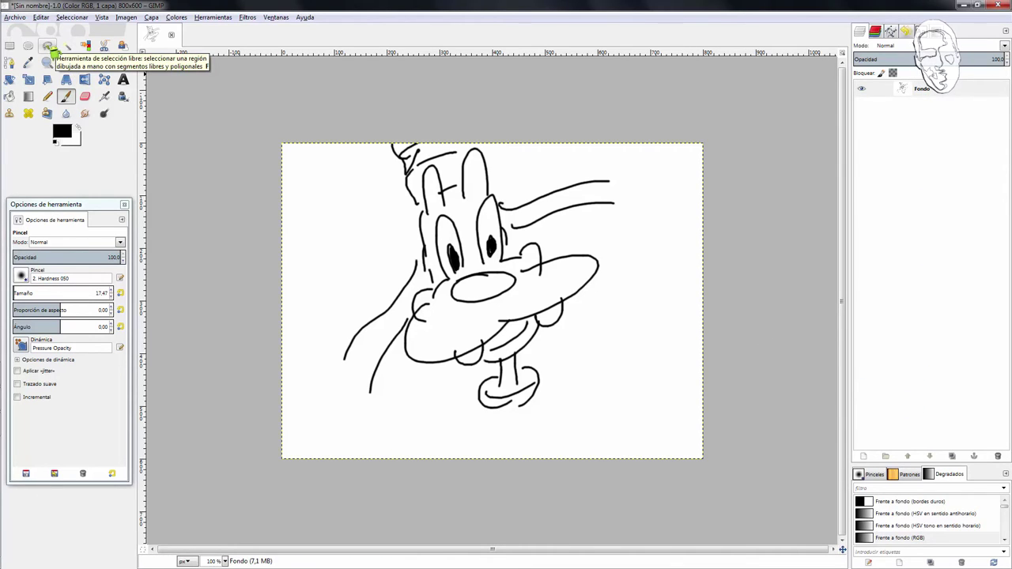
{"action": "left_click", "coordinate": [47, 46]}
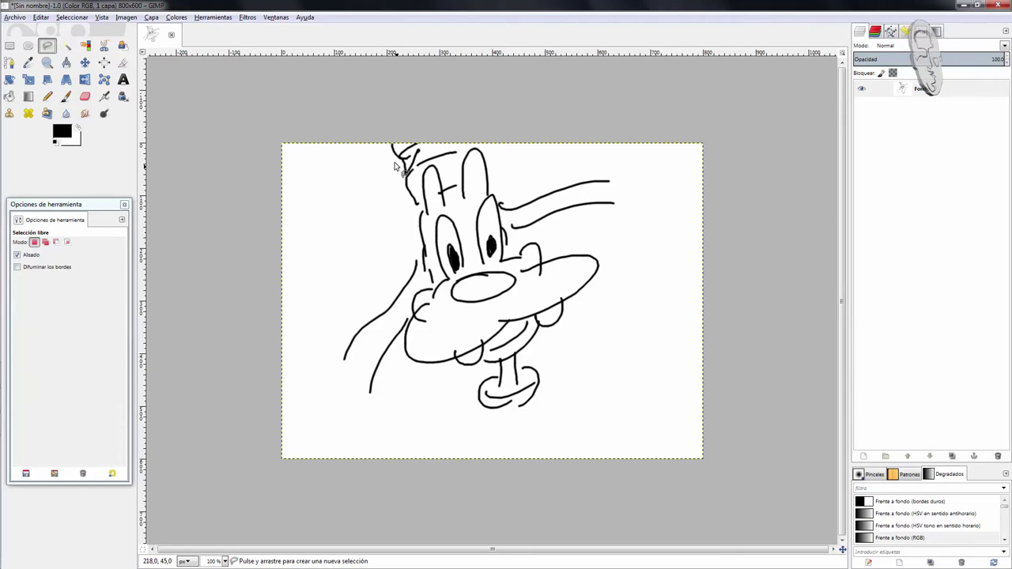
{"action": "mouse_move", "coordinate": [393, 150]}
{"action": "left_mouse_down"}
{"action": "mouse_move", "coordinate": [399, 384]}
{"action": "mouse_move", "coordinate": [618, 175]}
{"action": "mouse_move", "coordinate": [508, 158]}
{"action": "mouse_move", "coordinate": [452, 125]}
{"action": "left_mouse_up"}
{"action": "left_click", "coordinate": [392, 149]}
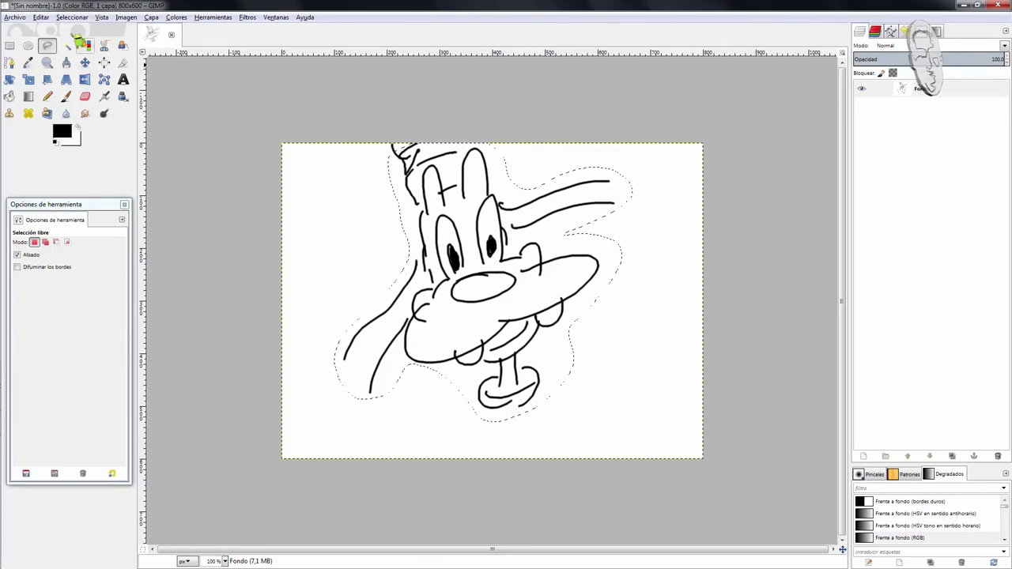
- Copy the selected drawing and paste it as a floating selection
{"action": "left_click", "coordinate": [40, 17]}
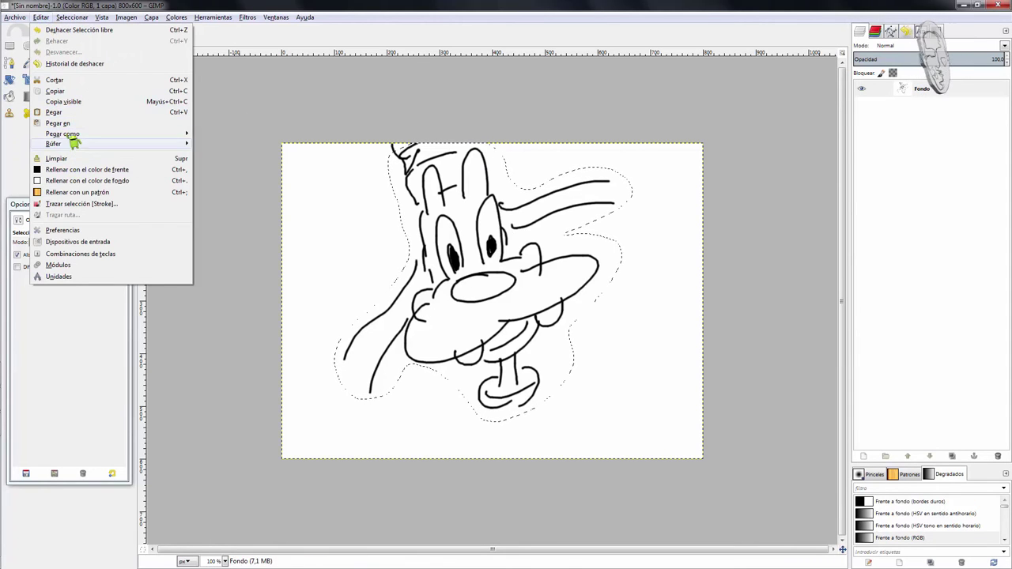
{"action": "left_click", "coordinate": [64, 92]}
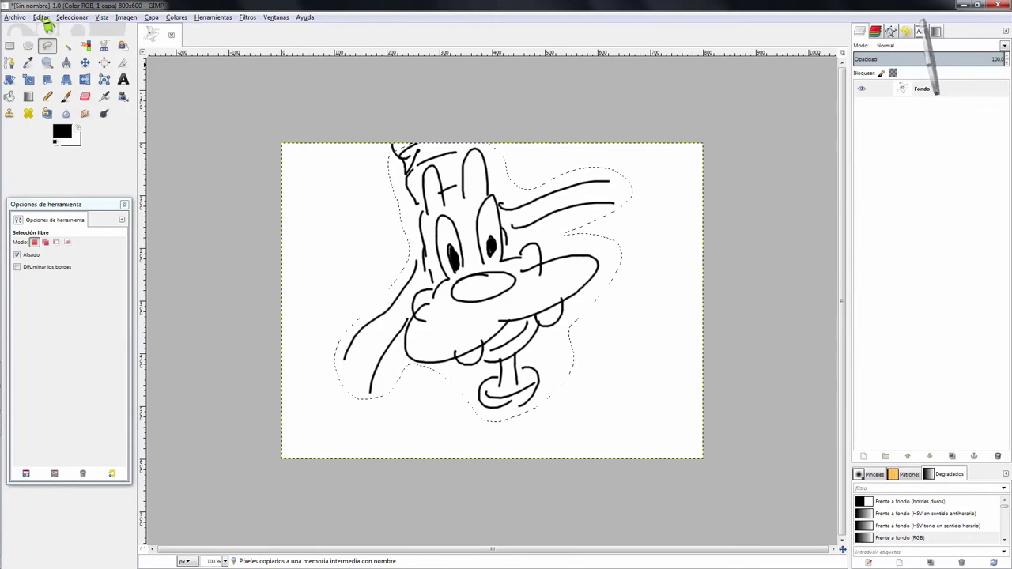
{"action": "left_click", "coordinate": [41, 17]}
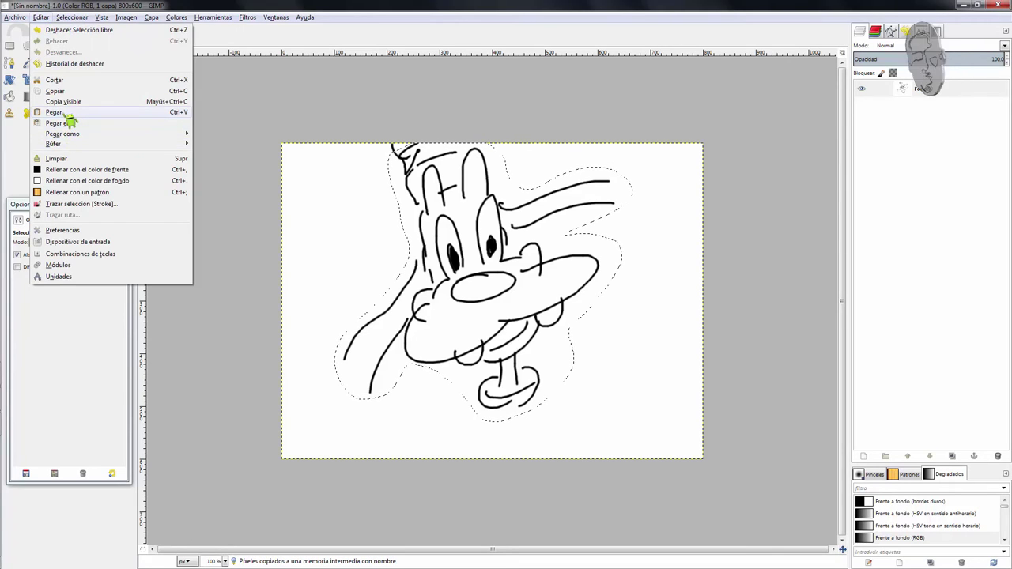
{"action": "left_click", "coordinate": [63, 112]}
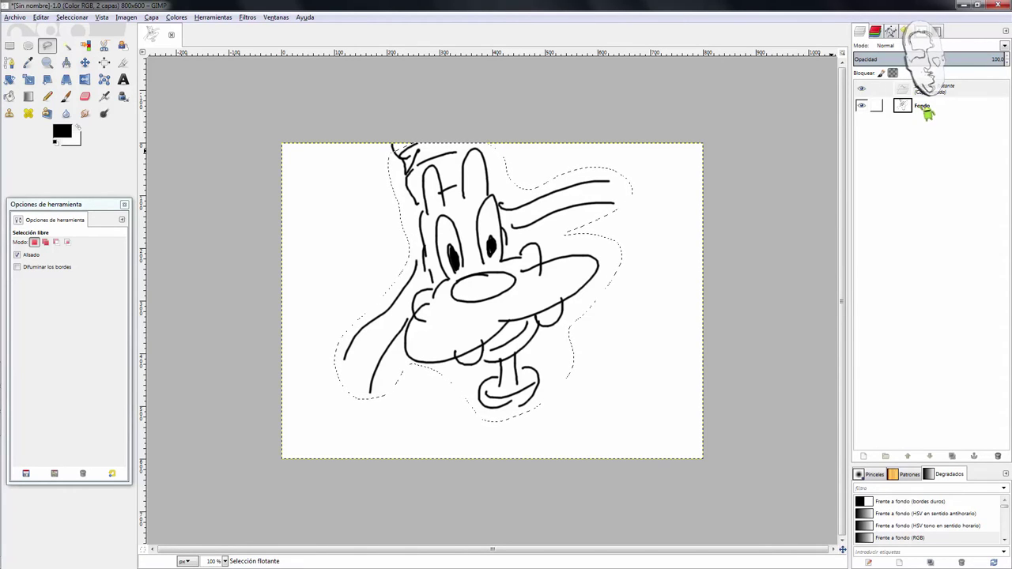
- Turn the floating selection into a layer named 2
{"action": "left_click", "coordinate": [934, 92]}
{"action": "double_click", "coordinate": [934, 91]}
{"action": "type", "text": "2"}
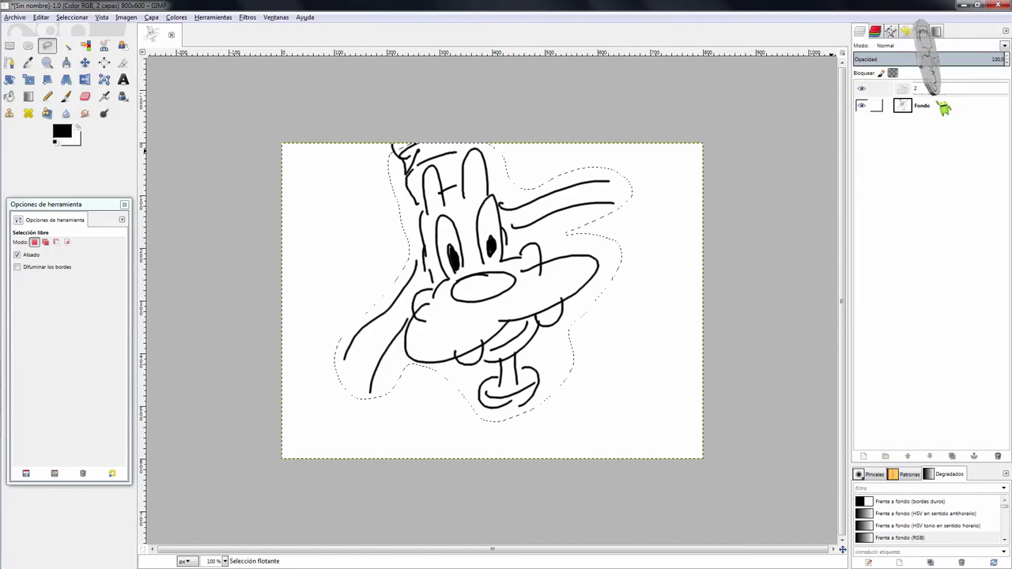
{"action": "key", "text": "Return"}
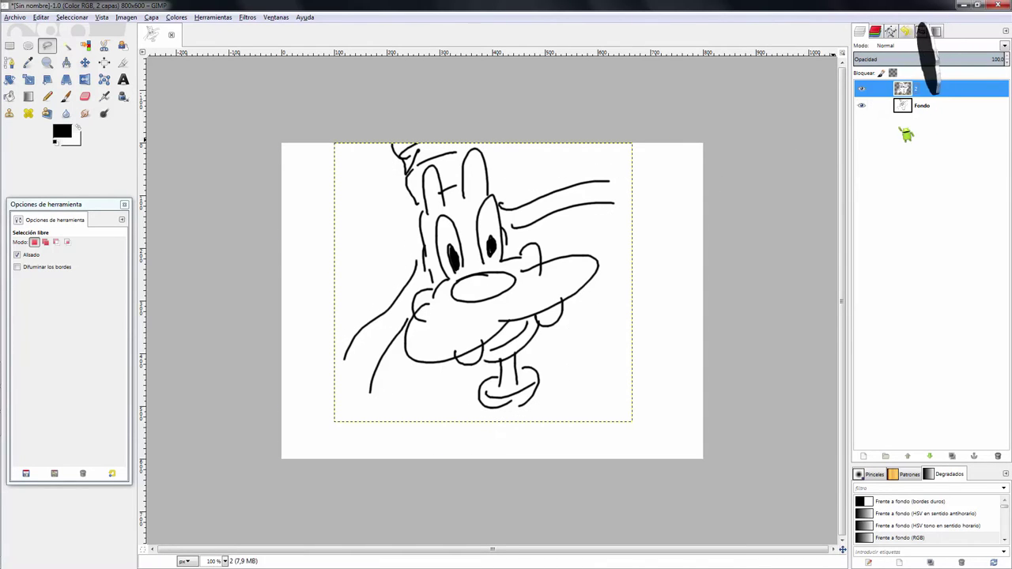
- Toggle layer visibility, ending with Fondo active and layer 2 hidden
{"action": "left_click", "coordinate": [922, 112]}
{"action": "left_click", "coordinate": [923, 90]}
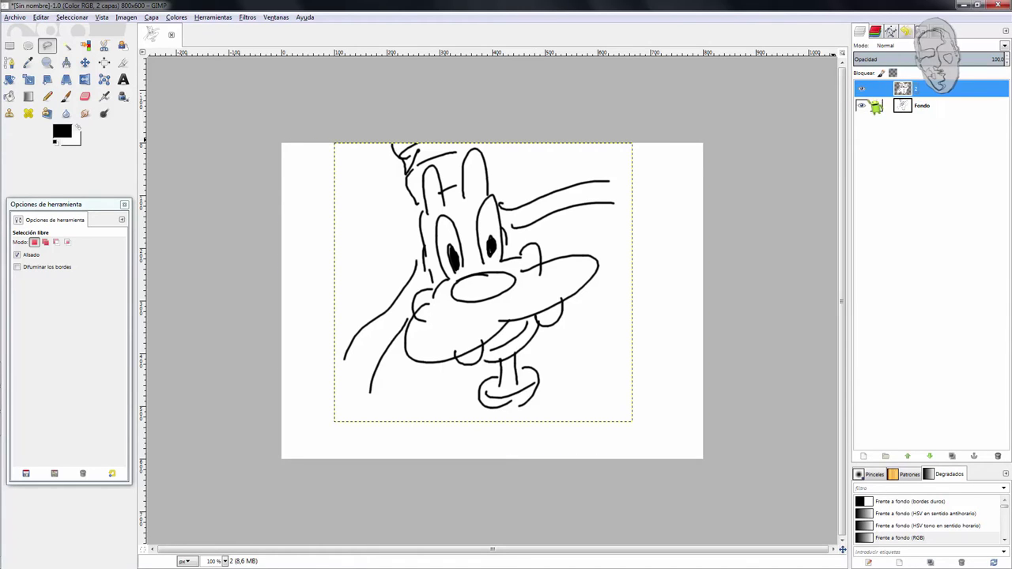
{"action": "left_click", "coordinate": [863, 106]}
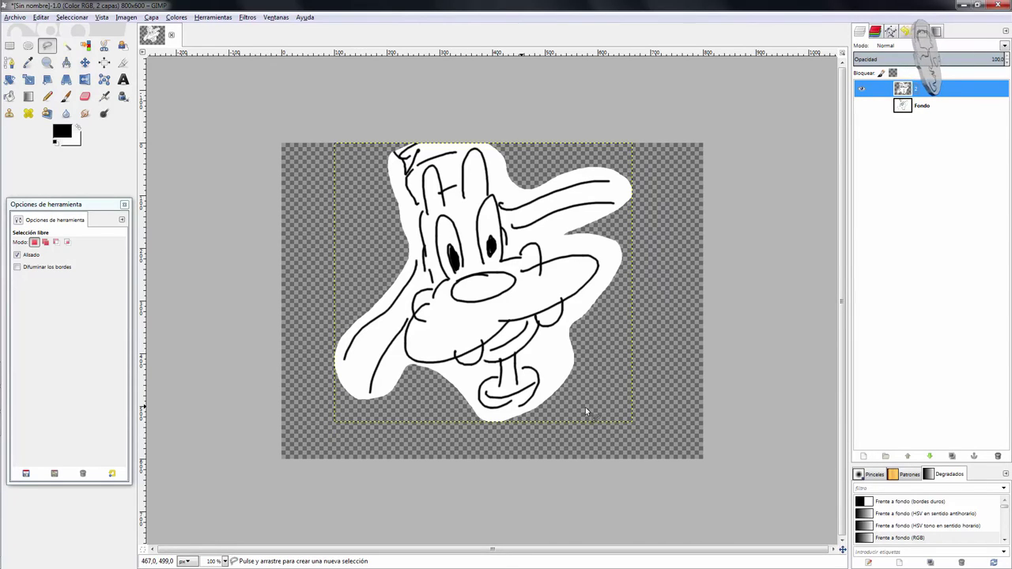
{"action": "left_click", "coordinate": [863, 106]}
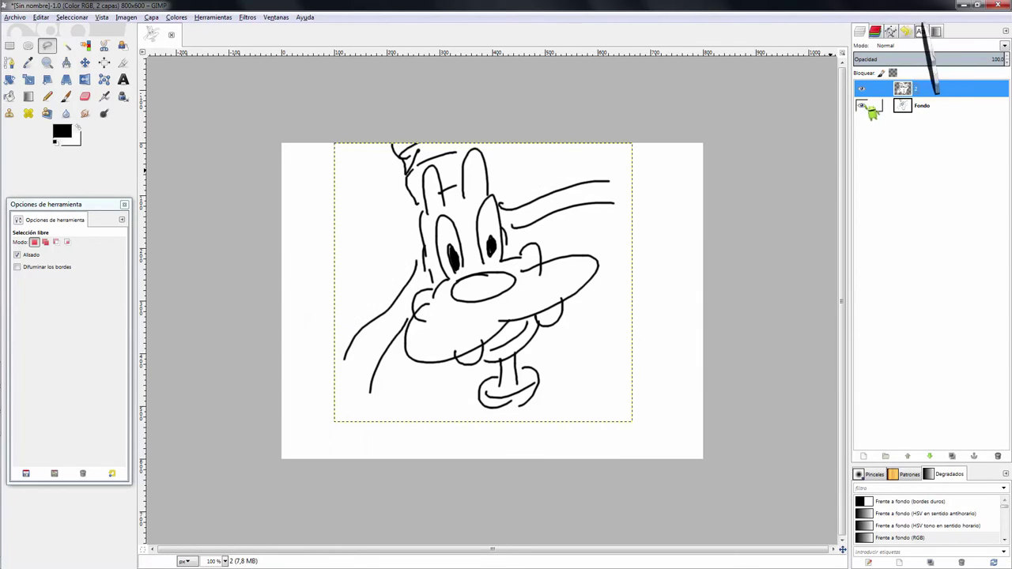
{"action": "left_click", "coordinate": [922, 105]}
{"action": "left_click", "coordinate": [862, 88]}
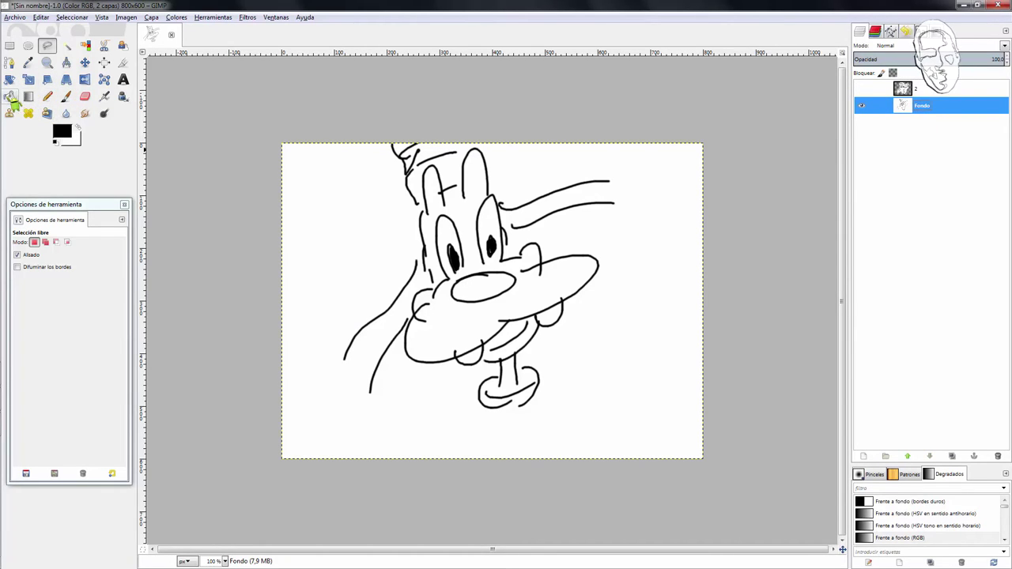
- Bucket-fill the Fondo background with cyan 3eaab9 and show layer 2 again
{"action": "left_click", "coordinate": [9, 95]}
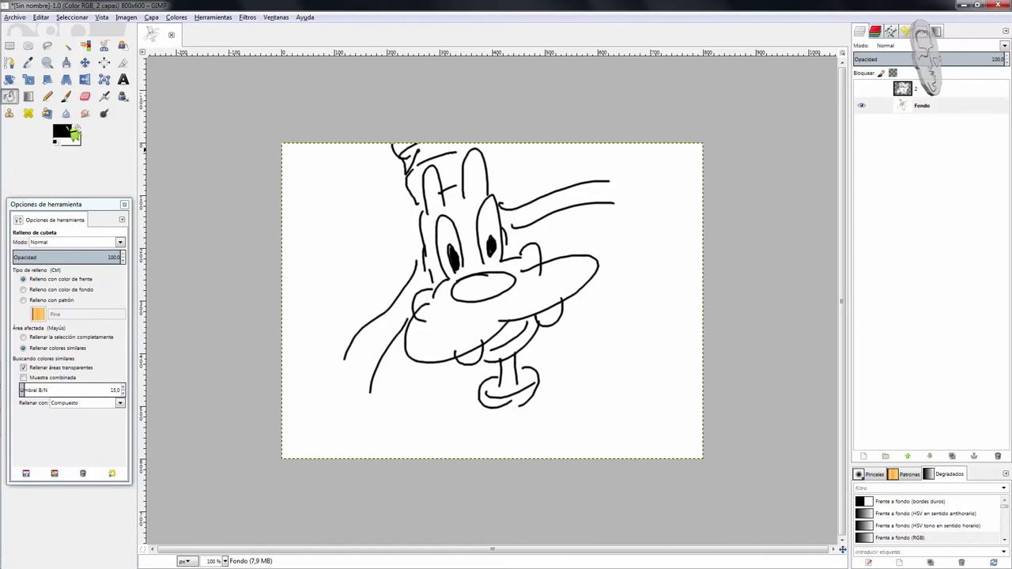
{"action": "left_click", "coordinate": [63, 132]}
{"action": "left_click_drag", "start_coordinate": [424, 263], "coordinate": [435, 236]}
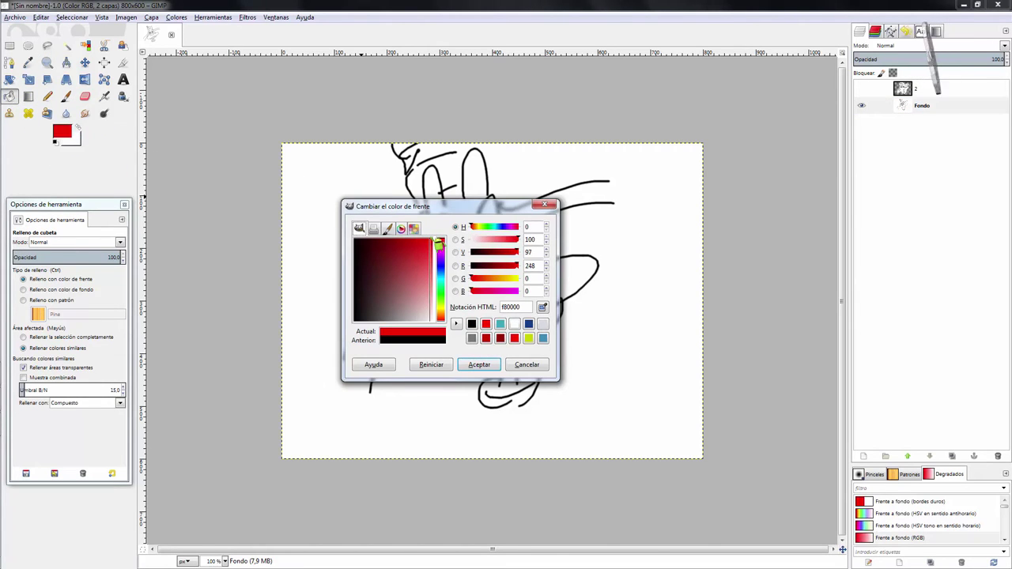
{"action": "left_click", "coordinate": [501, 324]}
{"action": "left_click", "coordinate": [479, 365]}
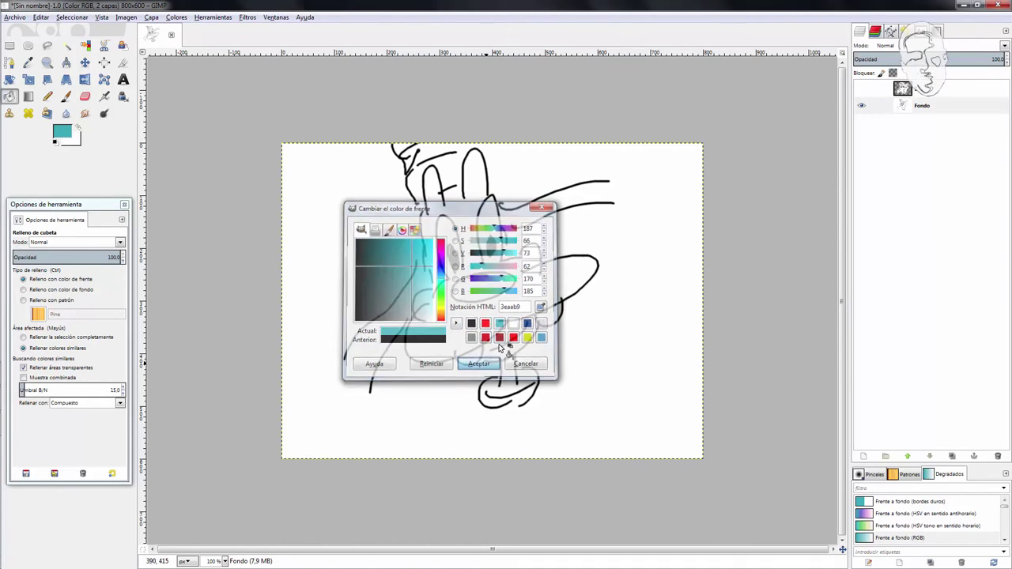
{"action": "left_click", "coordinate": [363, 262]}
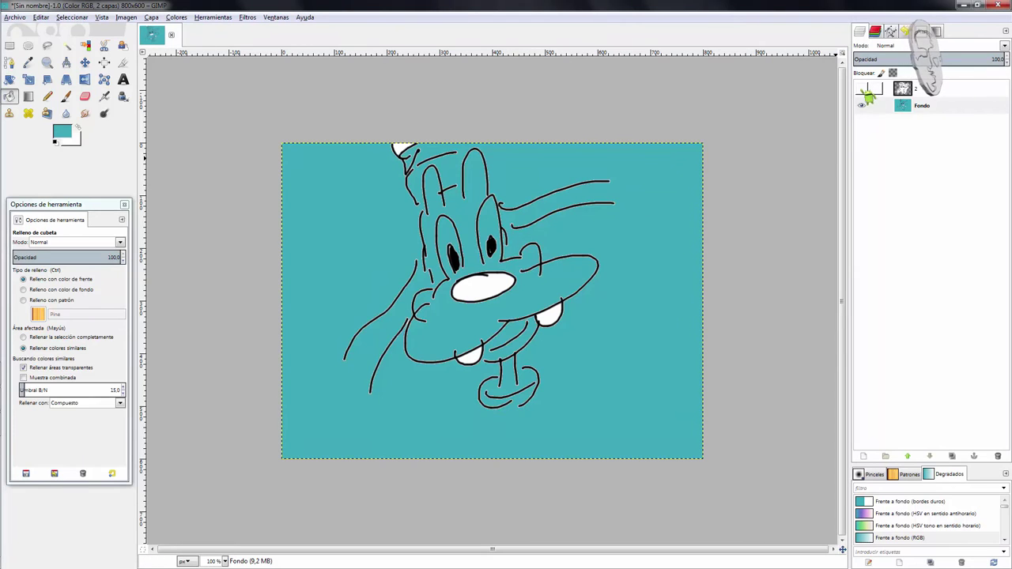
{"action": "left_click", "coordinate": [876, 111]}
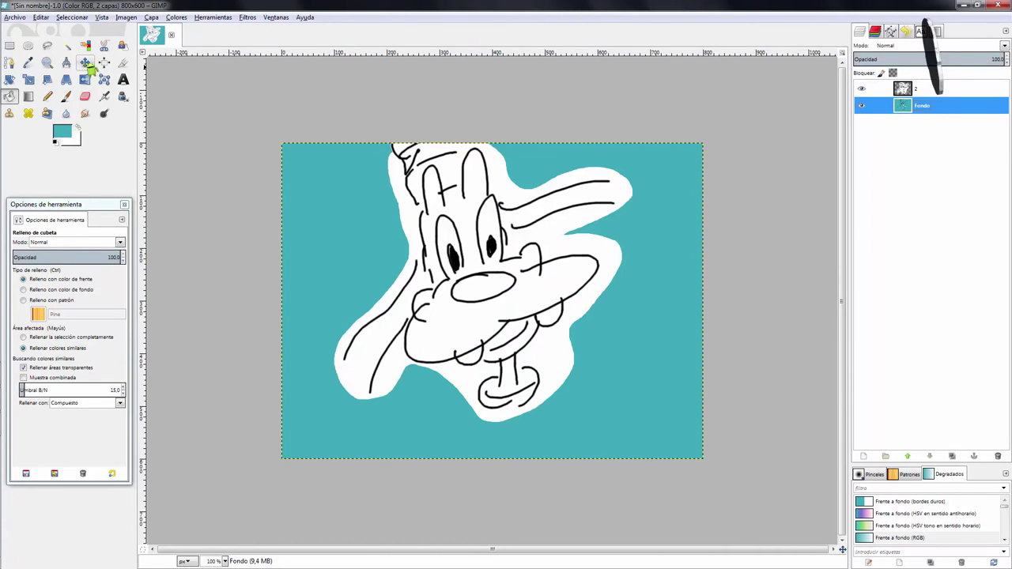
- With the Move tool, shift layer 2's face drawing right so it partly overlaps the original
{"action": "left_click", "coordinate": [85, 63]}
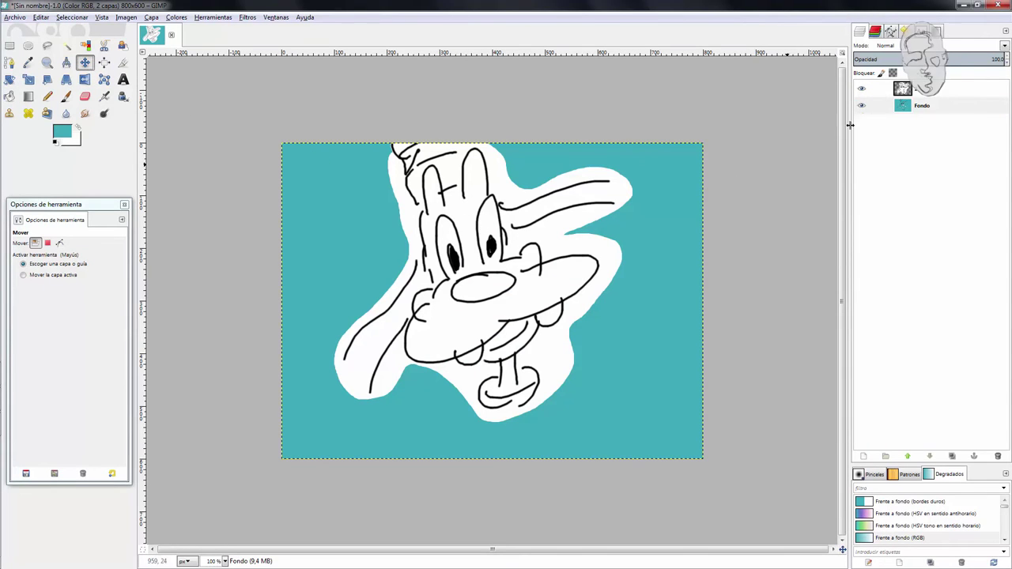
{"action": "left_click", "coordinate": [921, 88]}
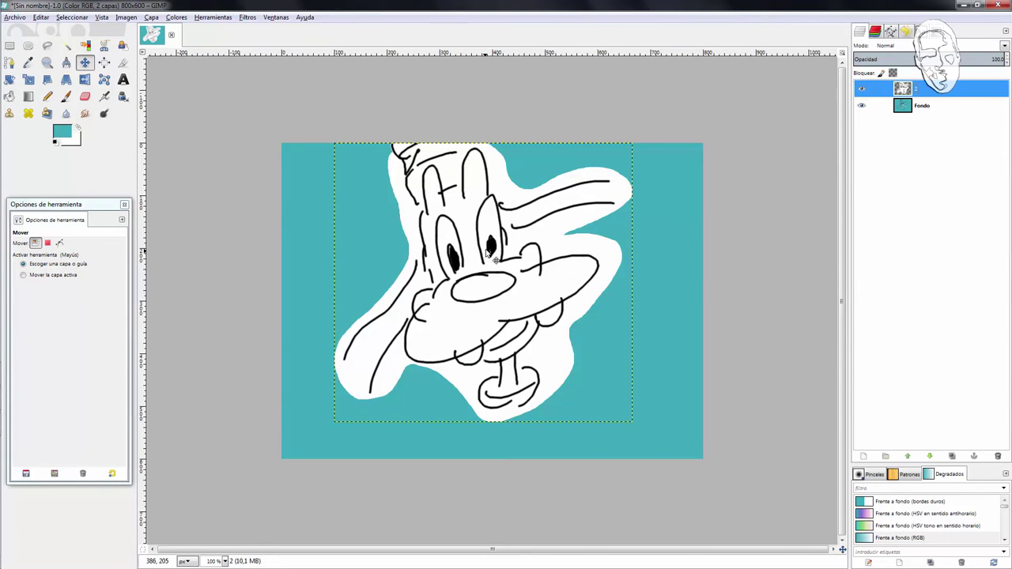
{"action": "mouse_move", "coordinate": [487, 251]}
{"action": "left_mouse_down"}
{"action": "mouse_move", "coordinate": [570, 282]}
{"action": "mouse_move", "coordinate": [529, 289]}
{"action": "left_mouse_up"}
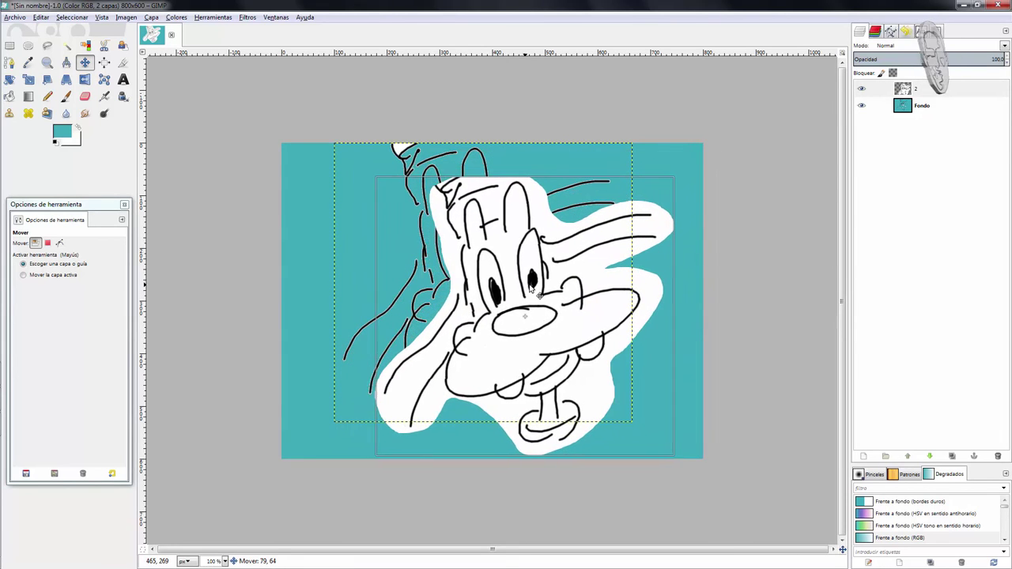
{"action": "left_click_drag", "start_coordinate": [530, 289], "coordinate": [543, 257]}
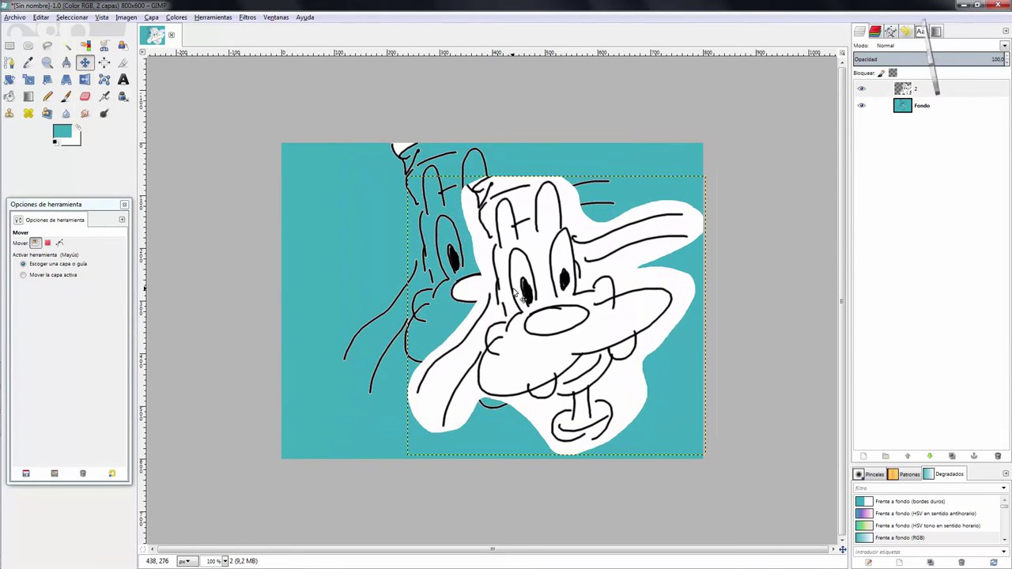
{"action": "left_click_drag", "start_coordinate": [549, 300], "coordinate": [563, 235]}
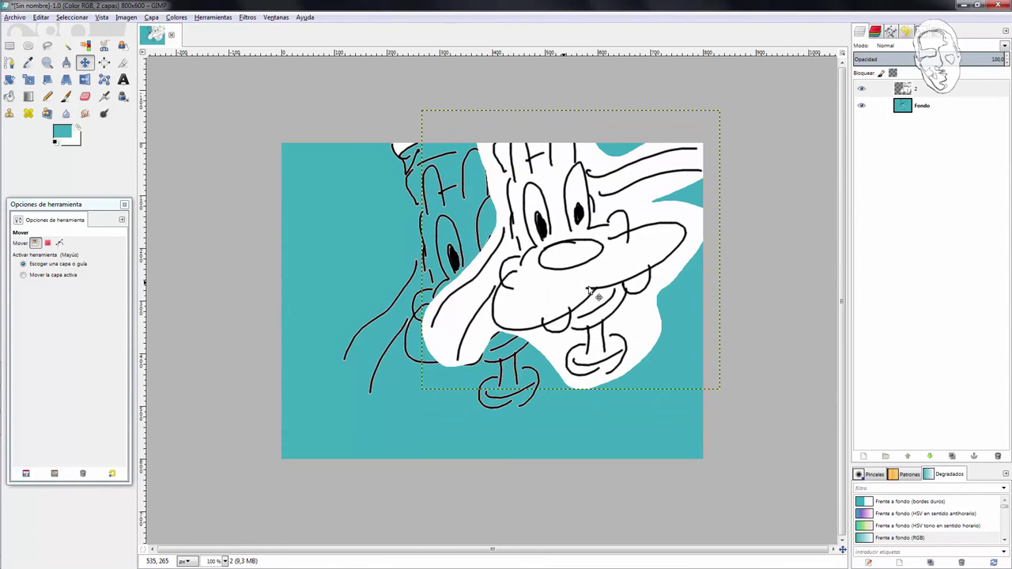
{"action": "left_click_drag", "start_coordinate": [588, 290], "coordinate": [579, 336]}
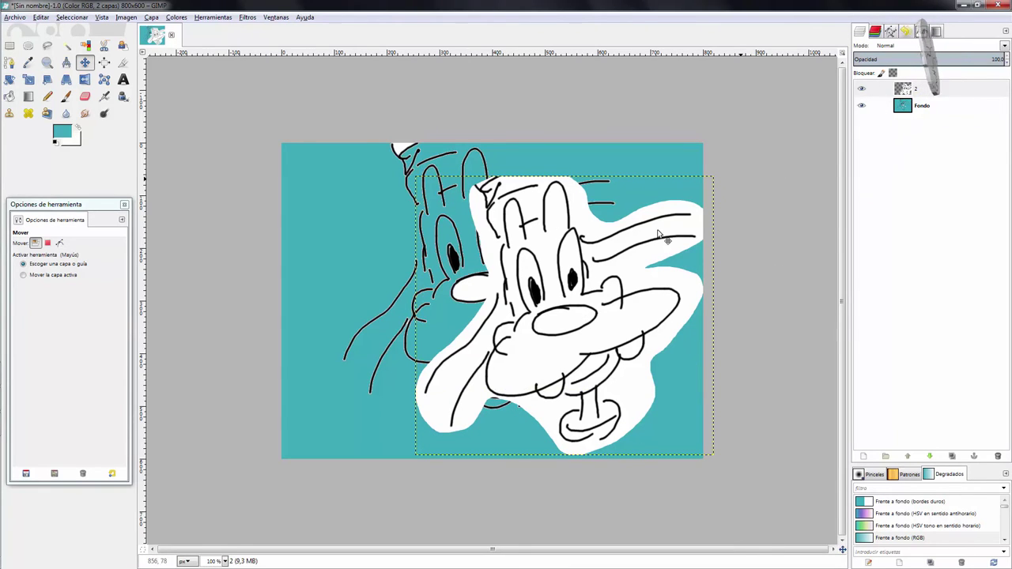
{"action": "mouse_move", "coordinate": [567, 323]}
{"action": "left_mouse_down"}
{"action": "mouse_move", "coordinate": [567, 280]}
{"action": "mouse_move", "coordinate": [568, 308]}
{"action": "left_mouse_up"}
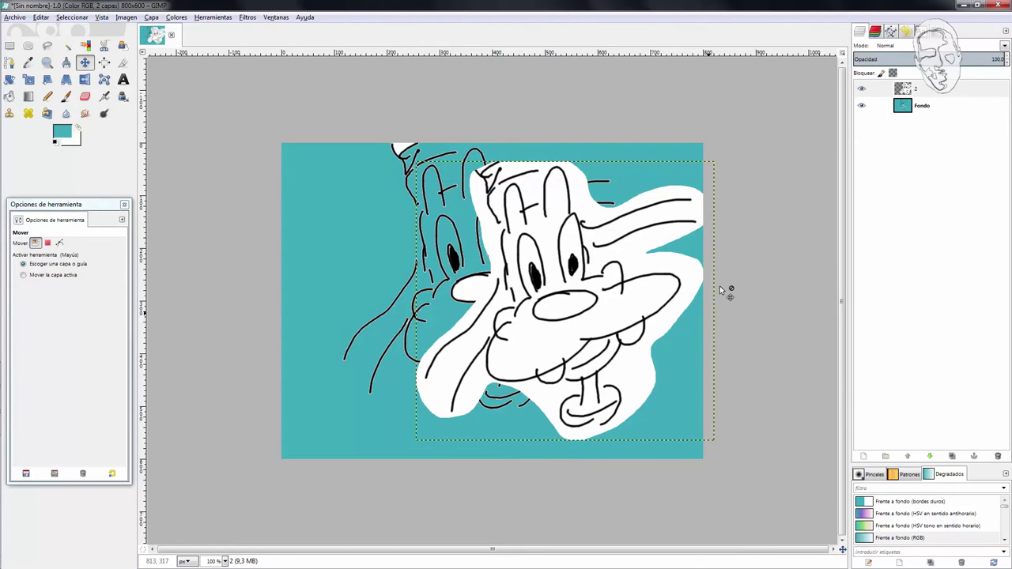
{"action": "left_click_drag", "start_coordinate": [590, 207], "coordinate": [577, 185]}
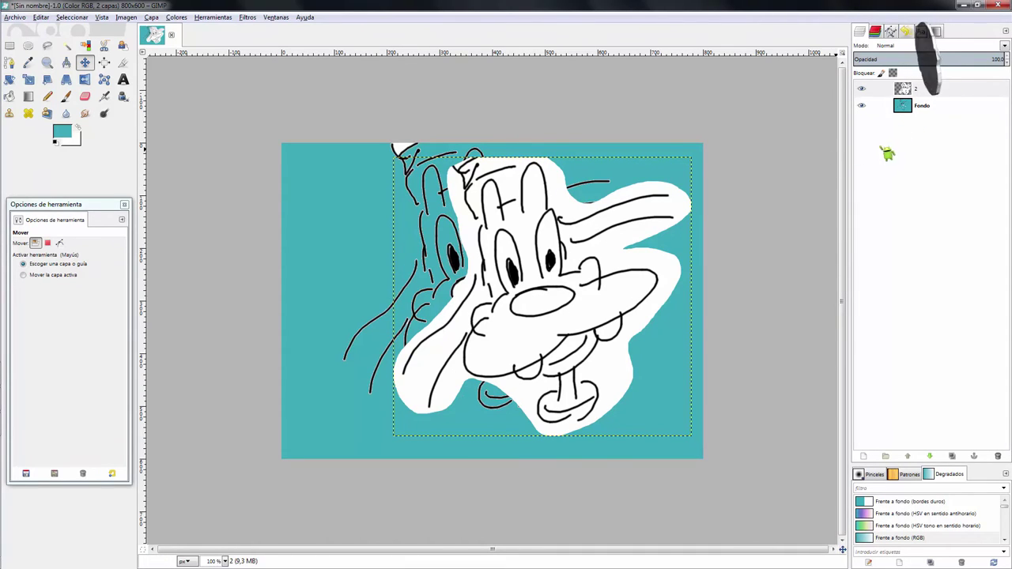
{"action": "mouse_move", "coordinate": [605, 275]}
{"action": "left_mouse_down"}
{"action": "mouse_move", "coordinate": [620, 249]}
{"action": "mouse_move", "coordinate": [621, 286]}
{"action": "left_mouse_up"}
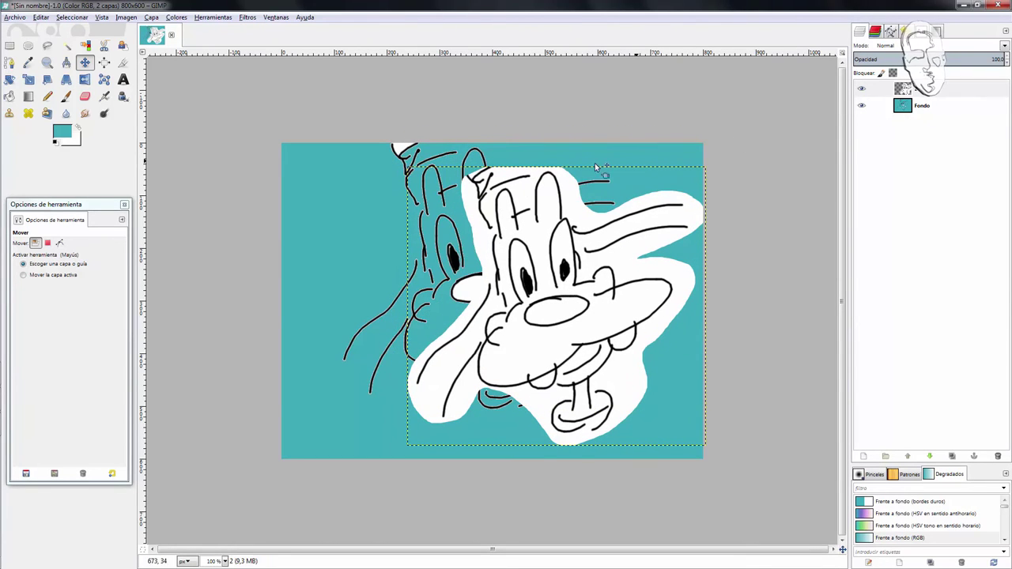
- Select the teal Fondo layer and briefly hide it to preview the transparency
{"action": "left_click", "coordinate": [16, 19]}
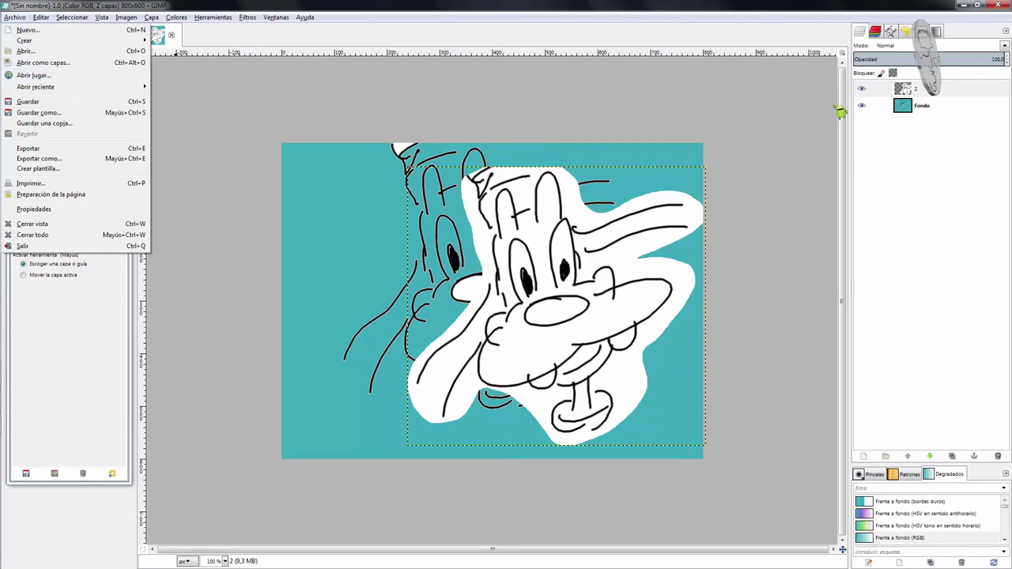
{"action": "left_click", "coordinate": [873, 116]}
{"action": "left_click", "coordinate": [863, 106]}
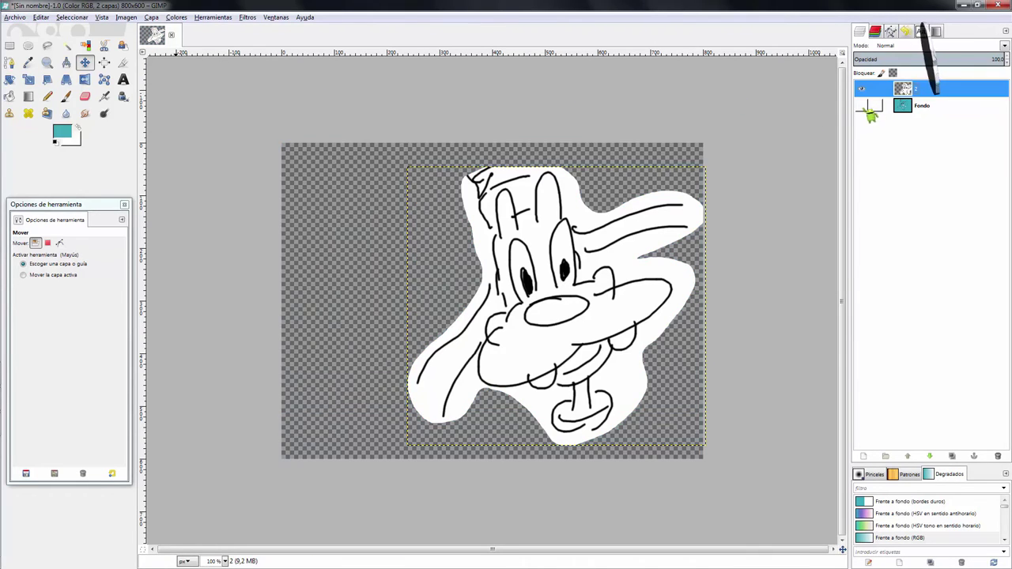
{"action": "left_click", "coordinate": [933, 109]}
{"action": "left_click", "coordinate": [866, 108]}
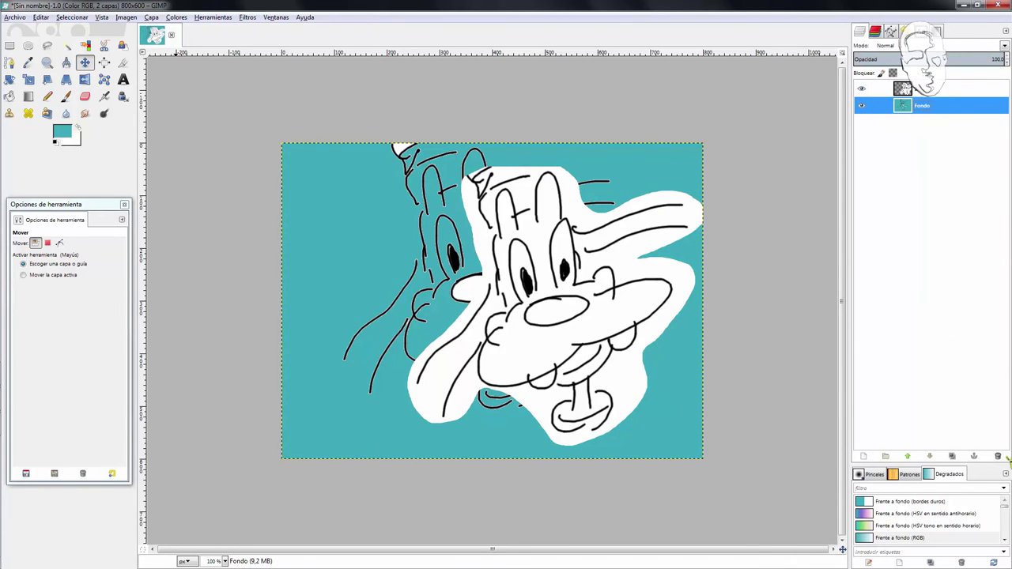
- Delete the Fondo layer and shift the face drawing slightly left
{"action": "left_click", "coordinate": [998, 456]}
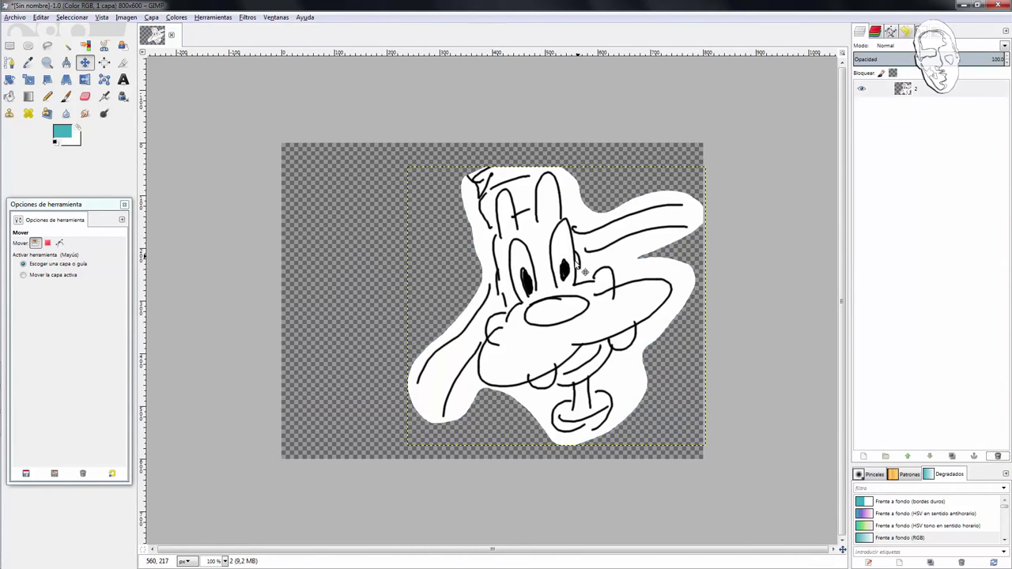
{"action": "left_click_drag", "start_coordinate": [584, 272], "coordinate": [531, 265]}
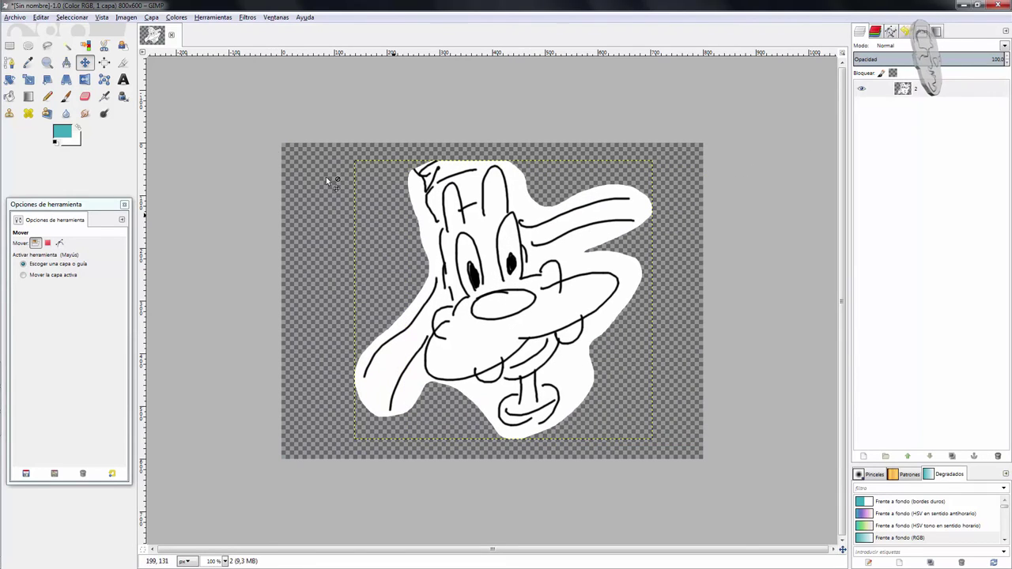
{"action": "left_click", "coordinate": [15, 17]}
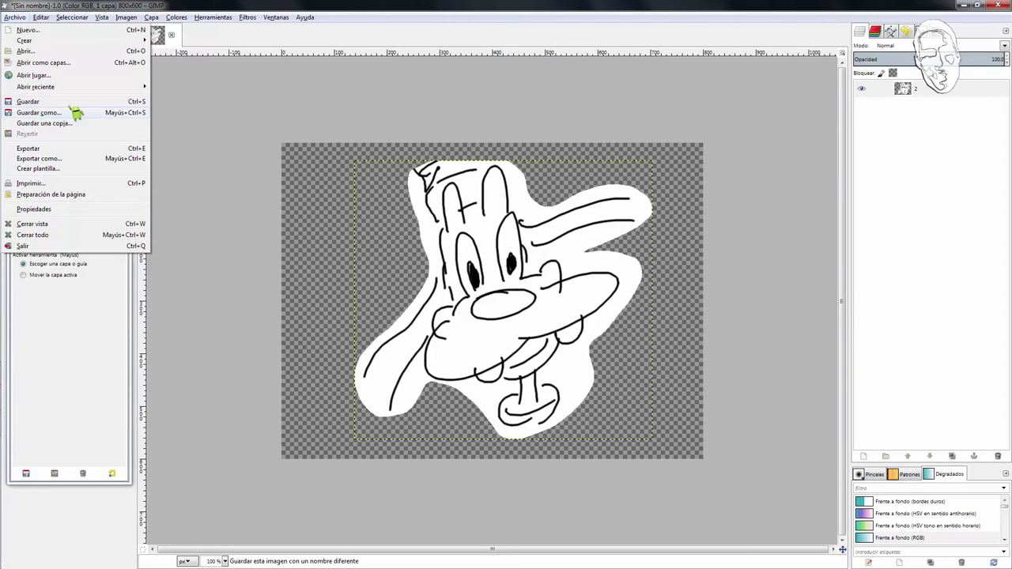
- Undo the Fondo deletion and save the image to Escritorio as Proyecto1.xcf
{"action": "key", "text": "Escape"}
{"action": "left_click", "coordinate": [919, 183]}
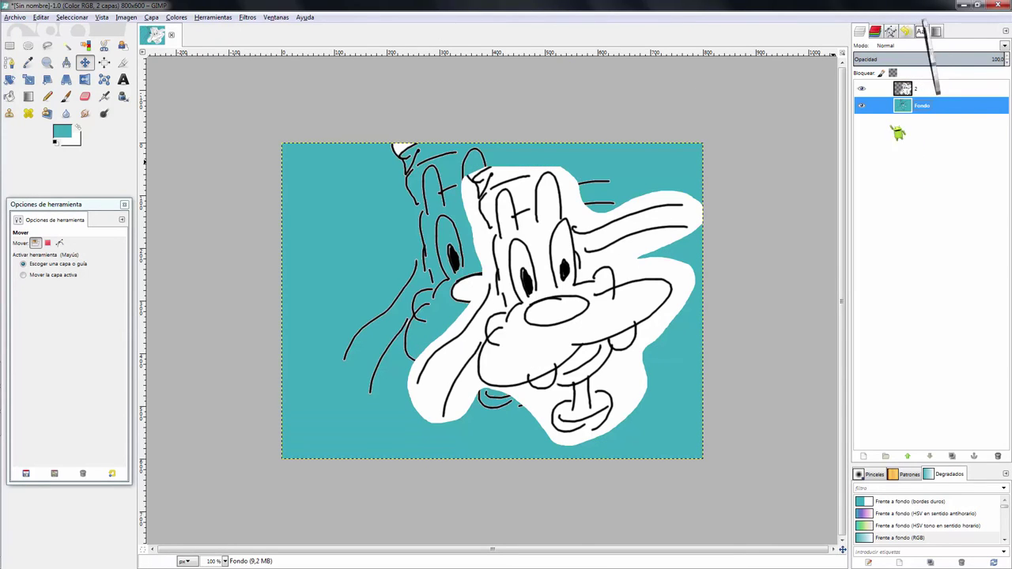
{"action": "left_click", "coordinate": [25, 18]}
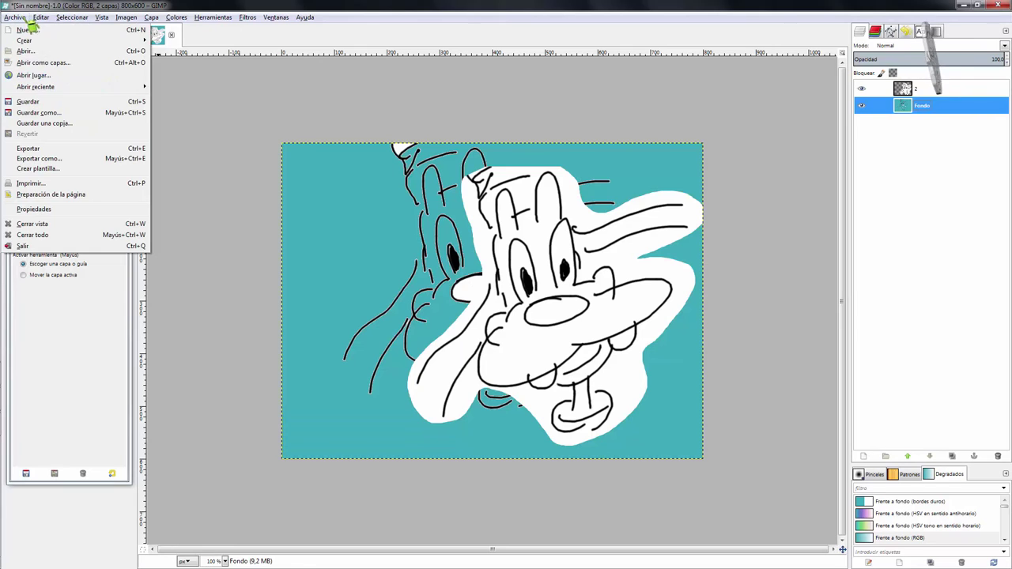
{"action": "left_click", "coordinate": [39, 113]}
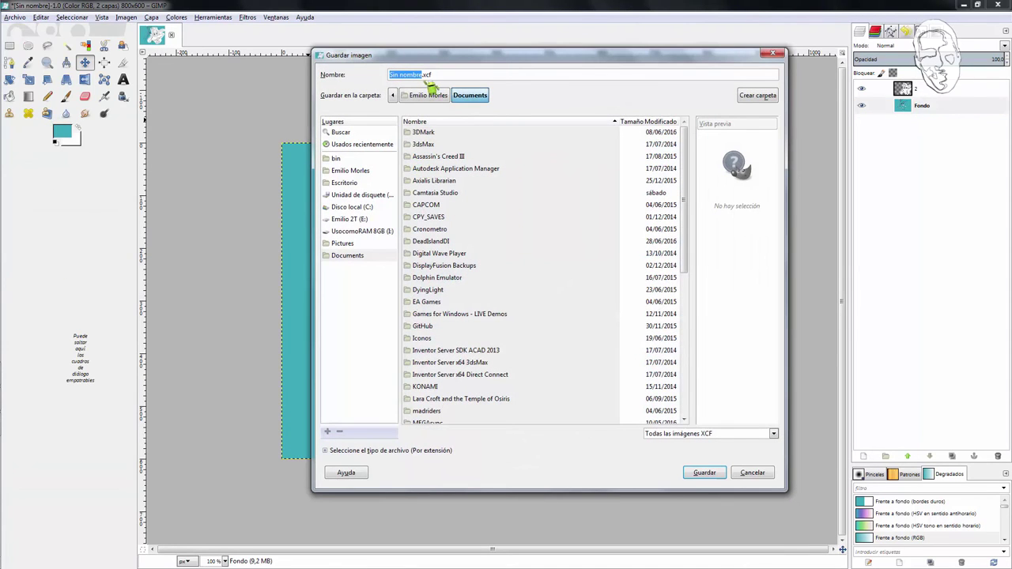
{"action": "left_click", "coordinate": [395, 95]}
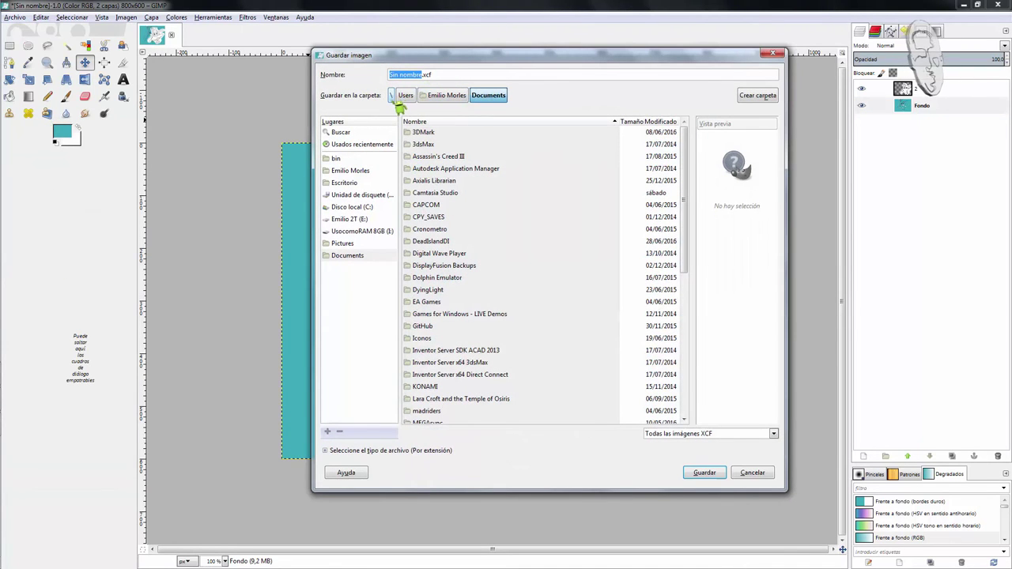
{"action": "left_click", "coordinate": [354, 182]}
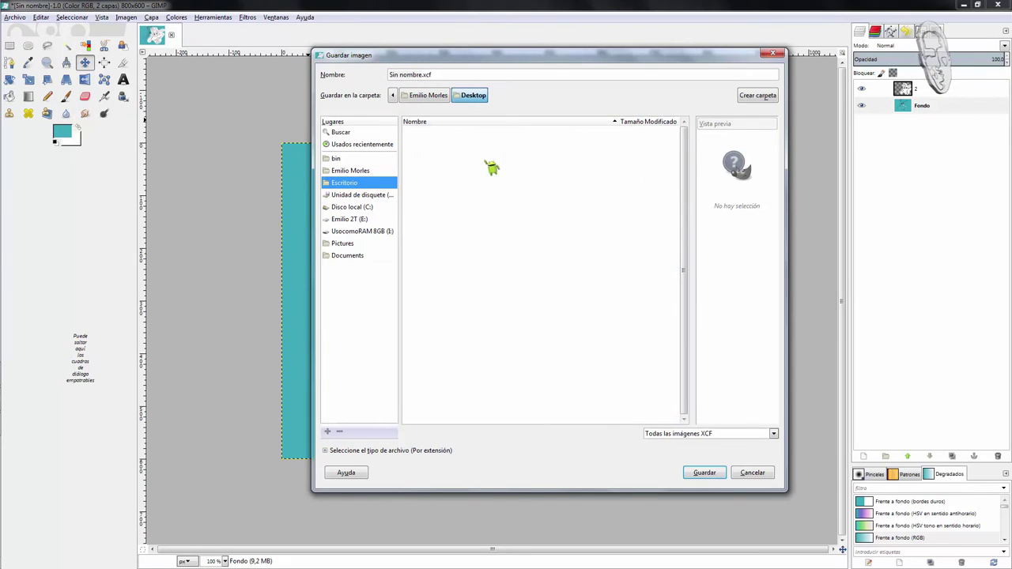
{"action": "left_click", "coordinate": [400, 75]}
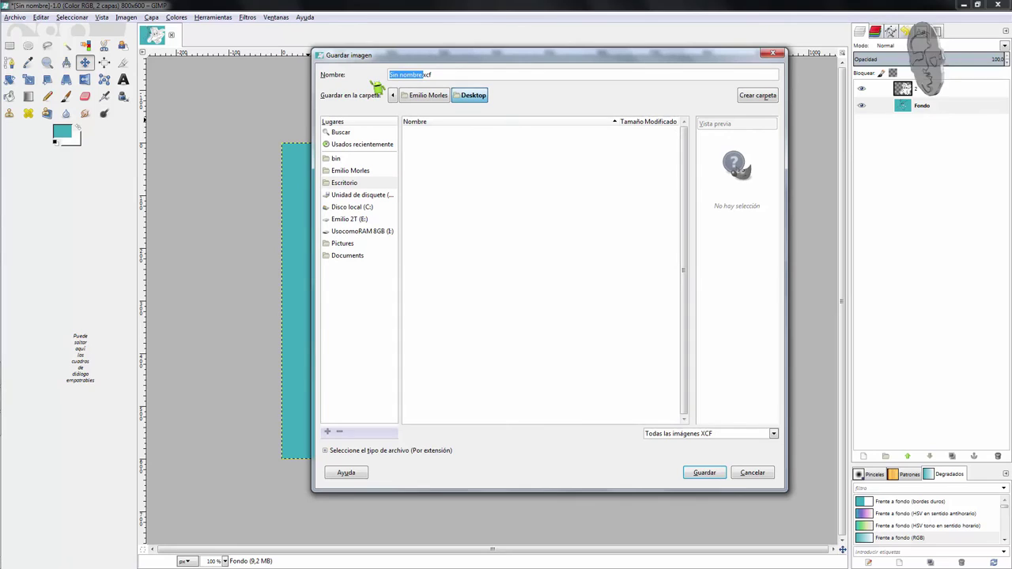
{"action": "type", "text": "Proyecto1"}
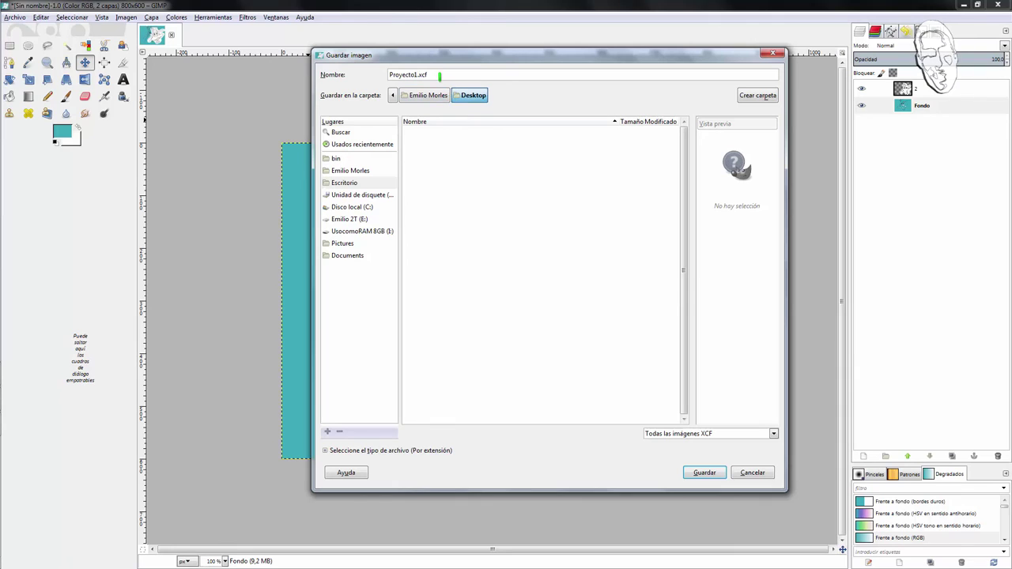
{"action": "left_click", "coordinate": [704, 474]}
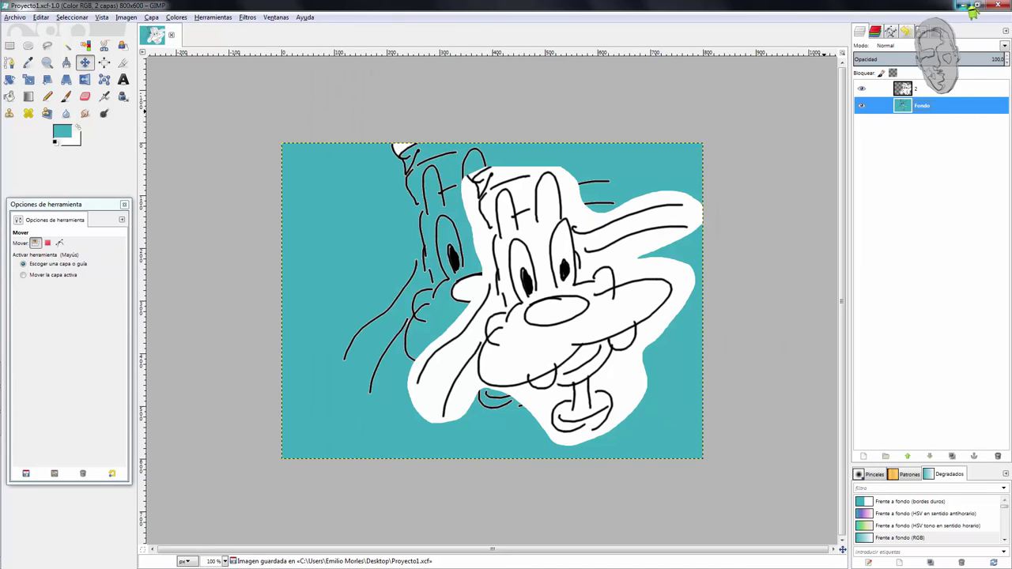
{"action": "left_click", "coordinate": [964, 5]}
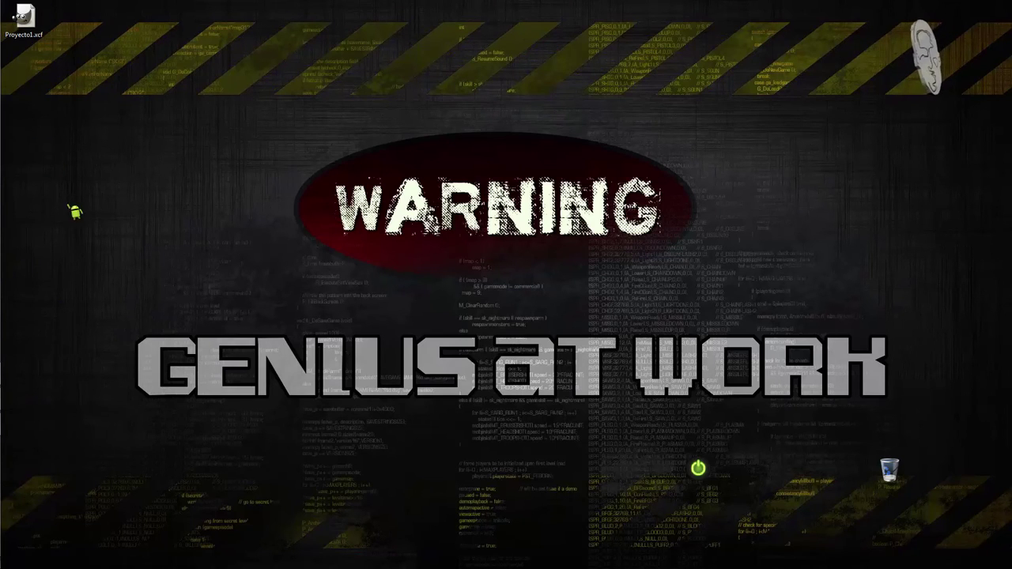
{"action": "left_click", "coordinate": [15, 424]}
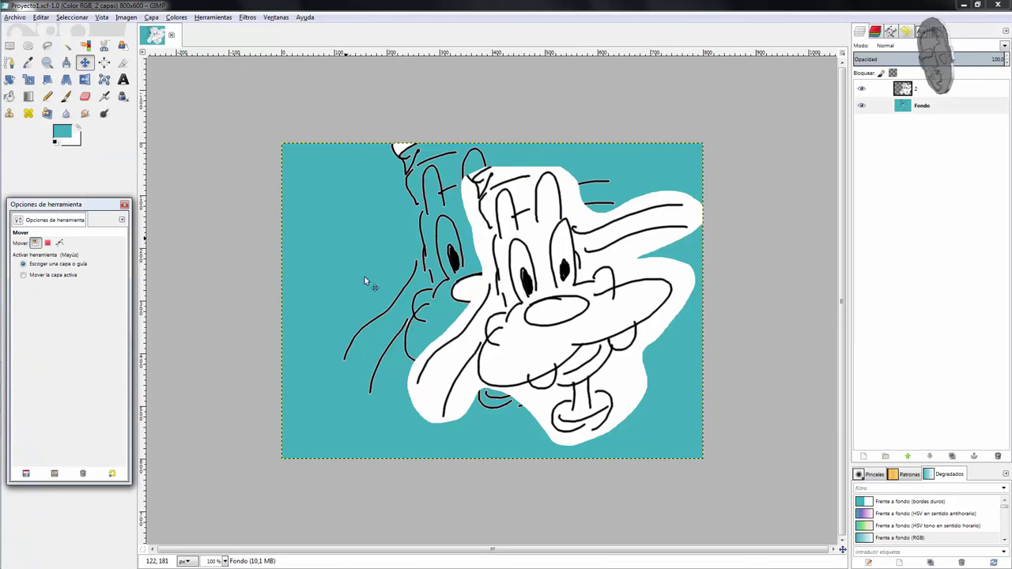
- Delete the teal Fondo layer again and nudge the face layer slightly left and up
{"action": "left_click", "coordinate": [878, 105]}
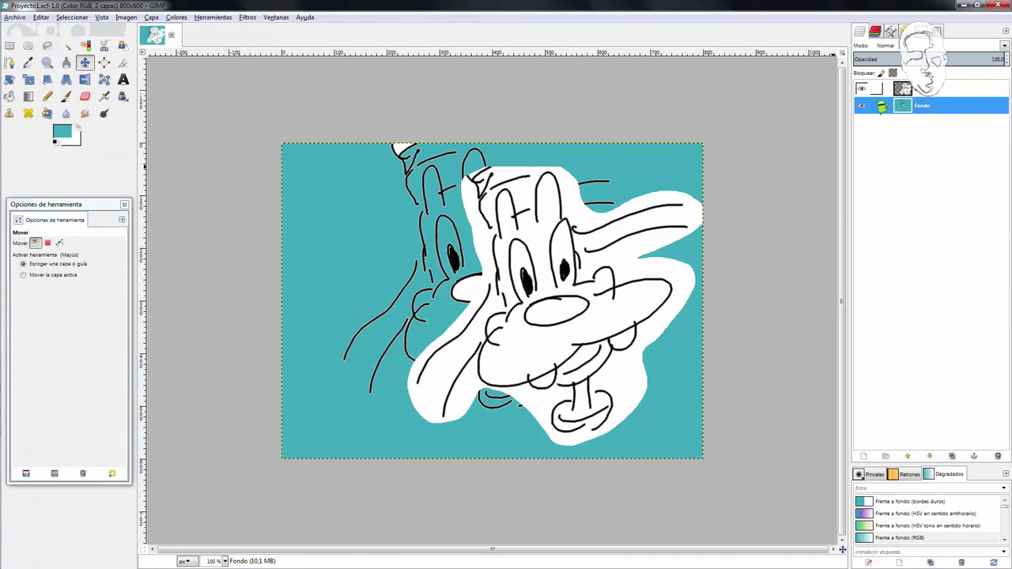
{"action": "left_click", "coordinate": [862, 106]}
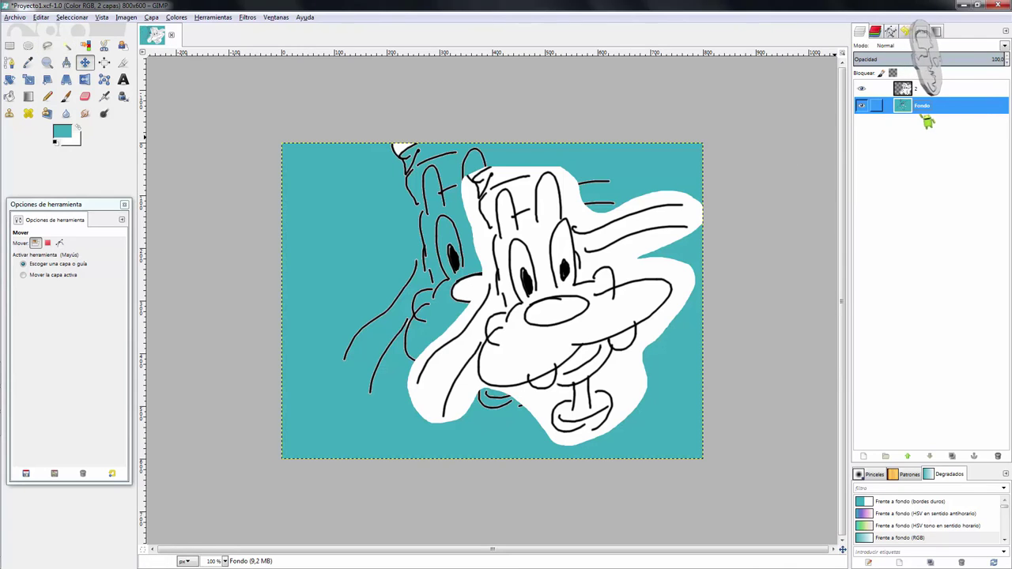
{"action": "left_click", "coordinate": [998, 456]}
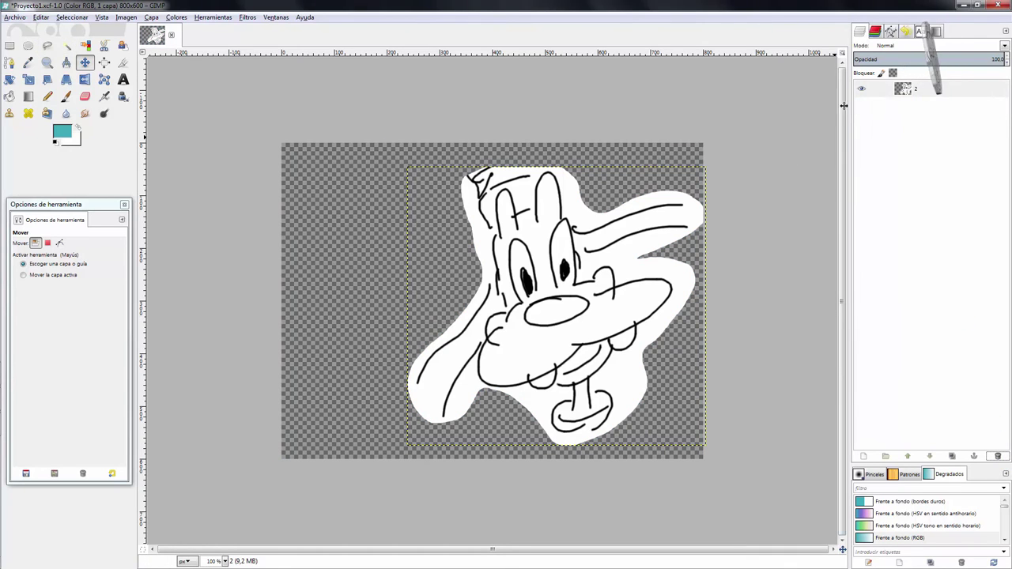
{"action": "left_click_drag", "start_coordinate": [507, 310], "coordinate": [450, 304]}
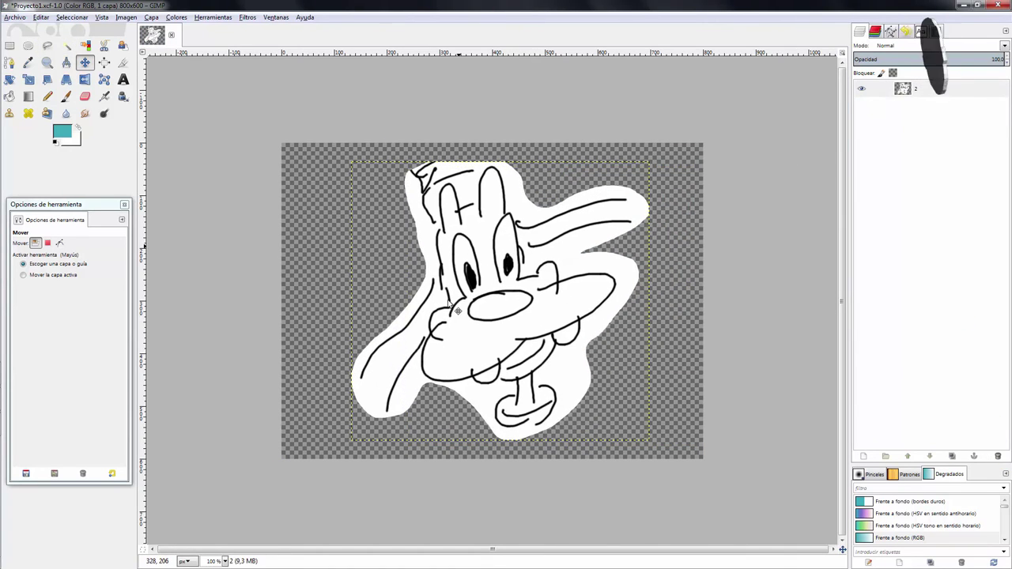
{"action": "left_click", "coordinate": [18, 17]}
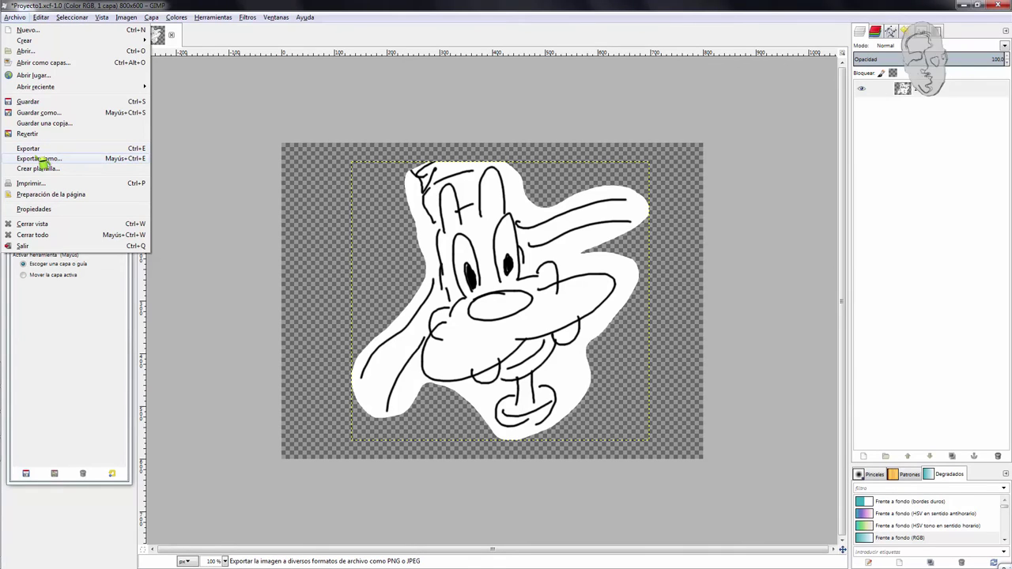
- Export the drawing to the Desktop as 1.png using the Imagen PNG file type
{"action": "left_click", "coordinate": [47, 161]}
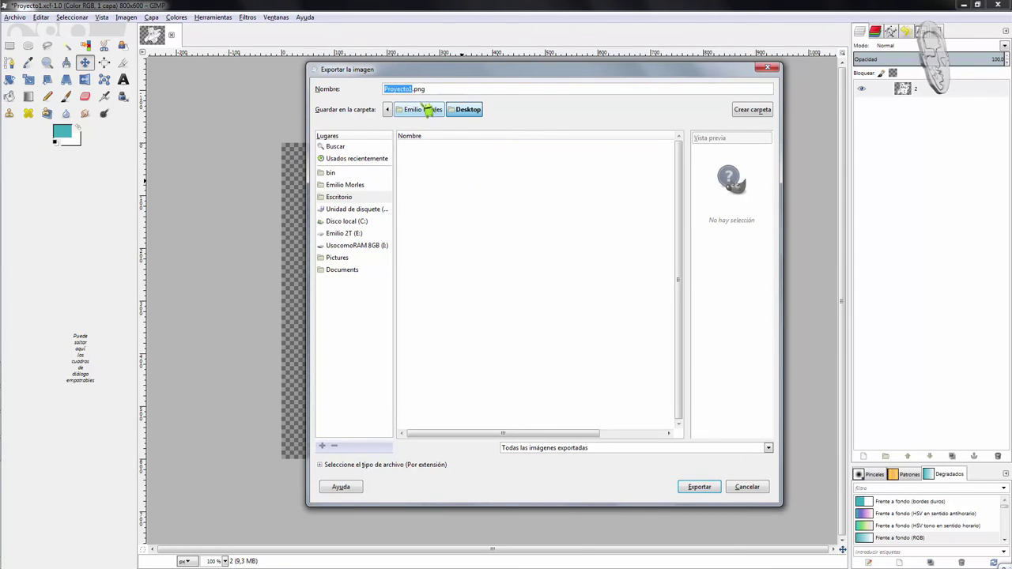
{"action": "type", "text": "1"}
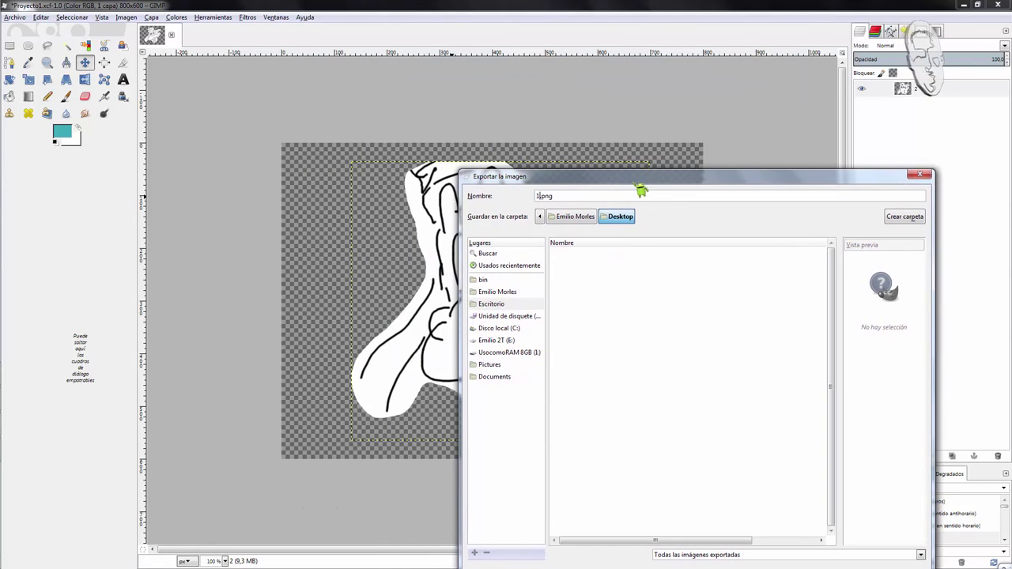
{"action": "left_click_drag", "start_coordinate": [639, 182], "coordinate": [437, 113]}
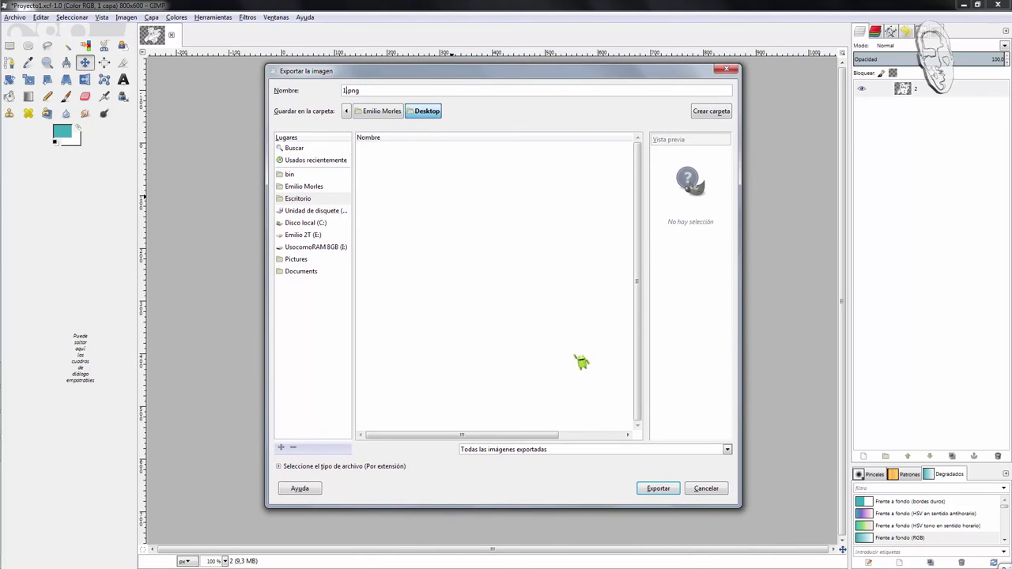
{"action": "left_click", "coordinate": [726, 449]}
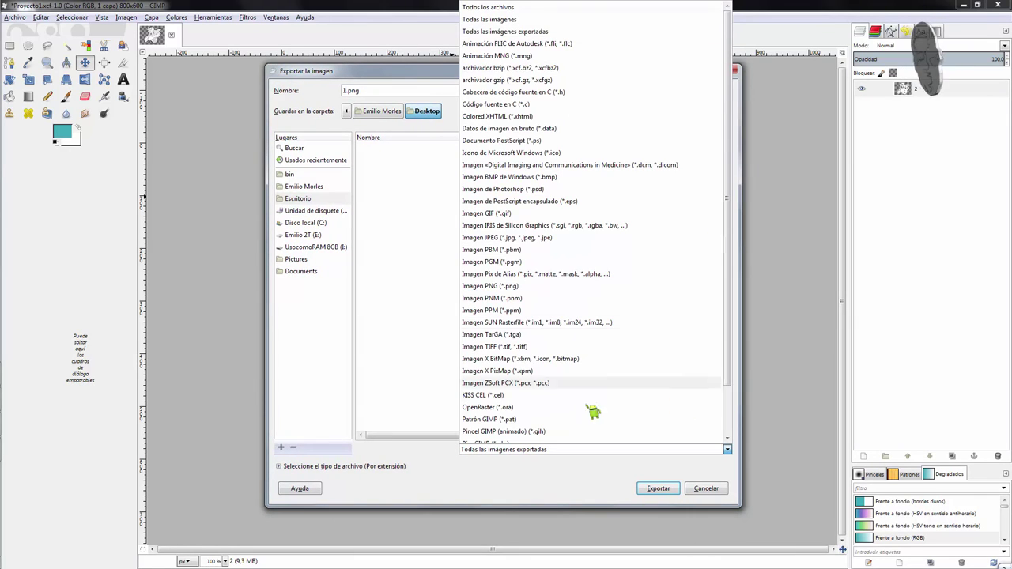
{"action": "left_click_drag", "start_coordinate": [727, 199], "coordinate": [734, 293]}
{"action": "left_click", "coordinate": [496, 238]}
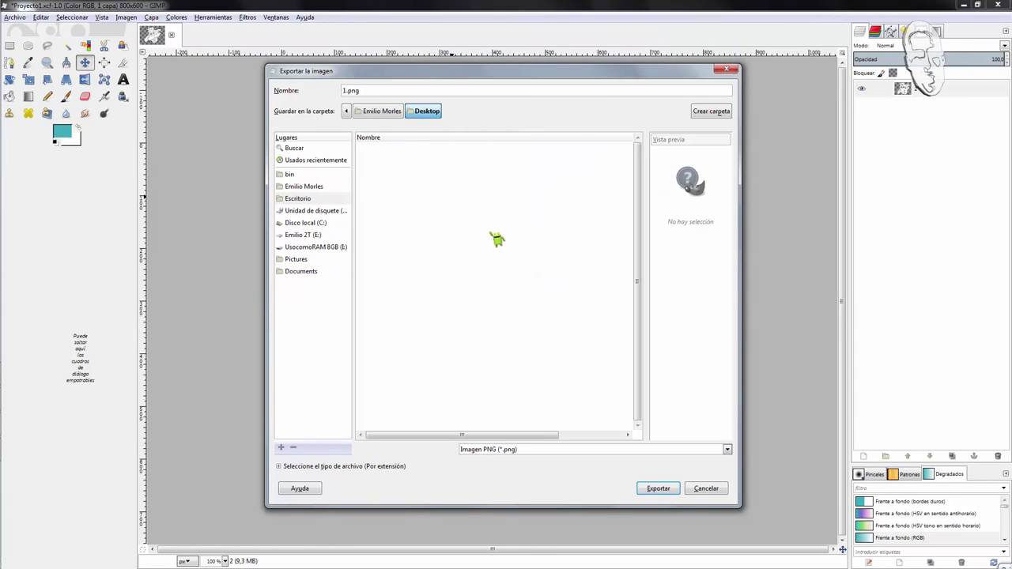
{"action": "left_click", "coordinate": [661, 492]}
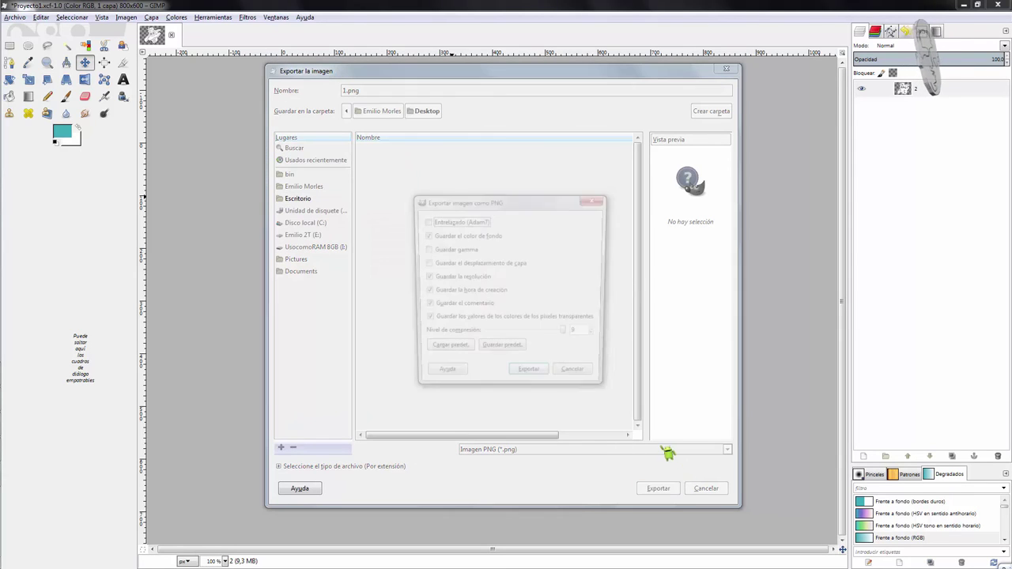
{"action": "left_click", "coordinate": [530, 378]}
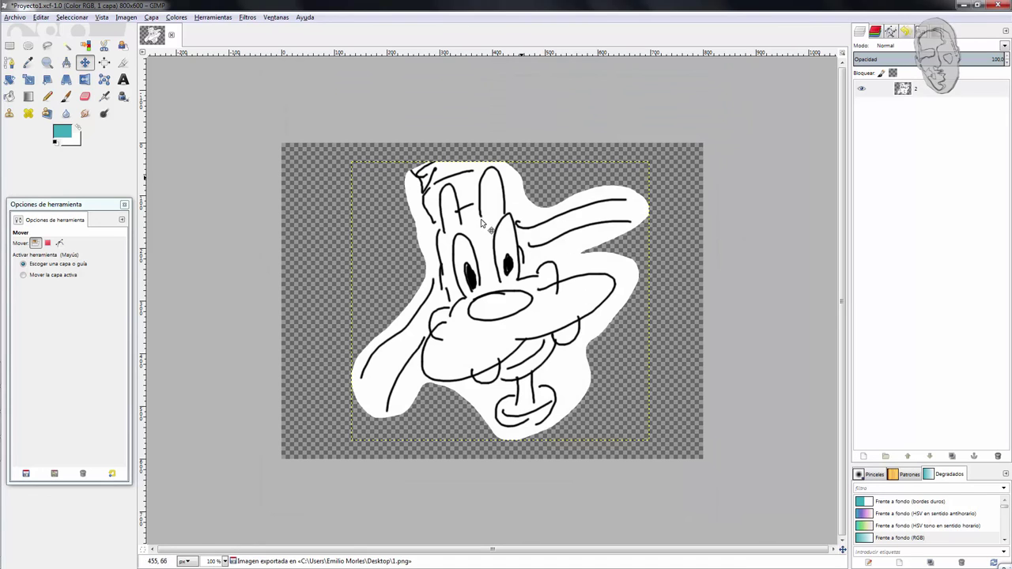
{"action": "left_click", "coordinate": [970, 8]}
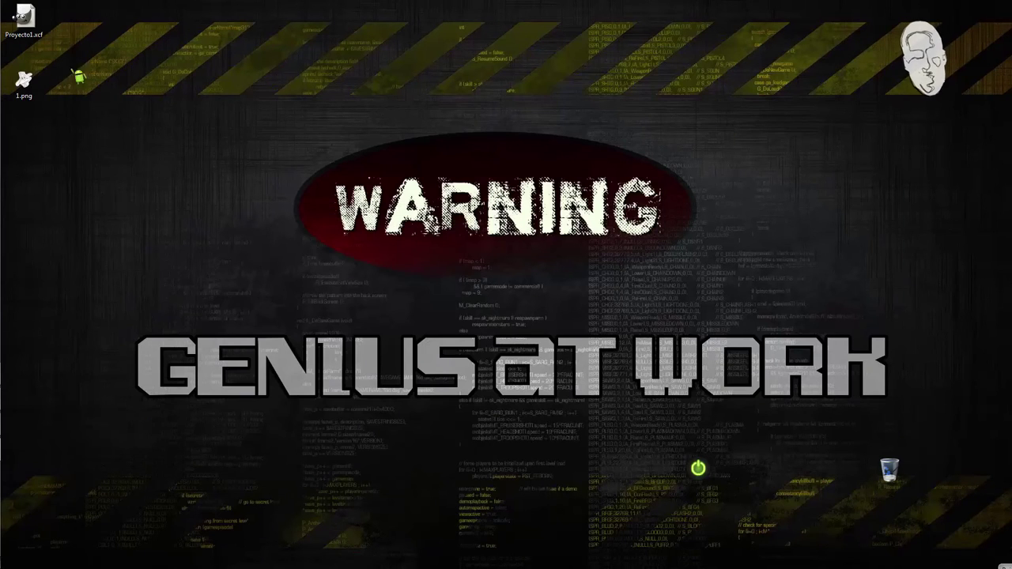
- Place the 1.png desktop icon beside the WARNING sign and bring GIMP back up
{"action": "left_click_drag", "start_coordinate": [25, 82], "coordinate": [351, 160]}
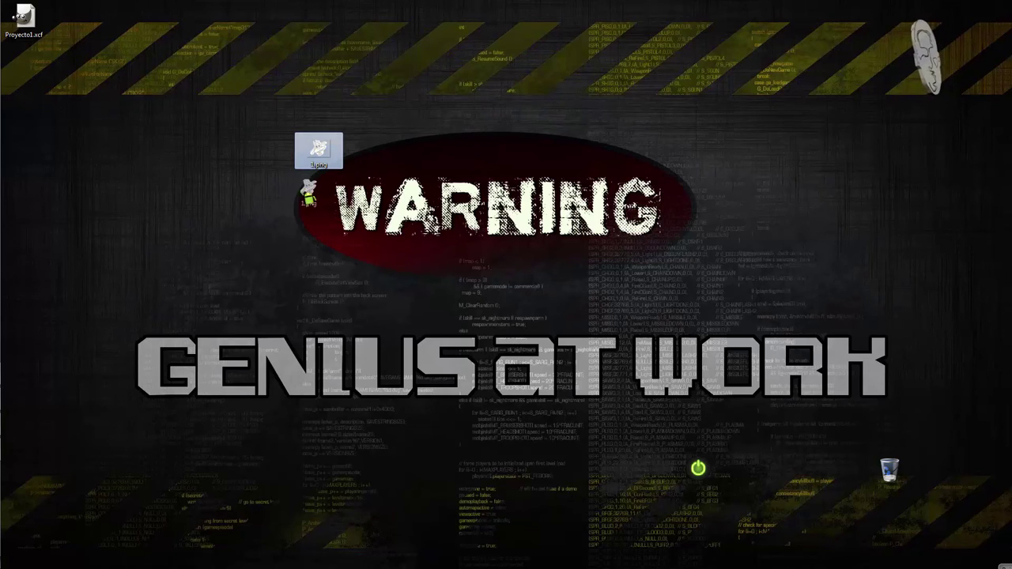
{"action": "mouse_move", "coordinate": [352, 160]}
{"action": "left_mouse_down"}
{"action": "mouse_move", "coordinate": [239, 353]}
{"action": "mouse_move", "coordinate": [55, 107]}
{"action": "left_mouse_up"}
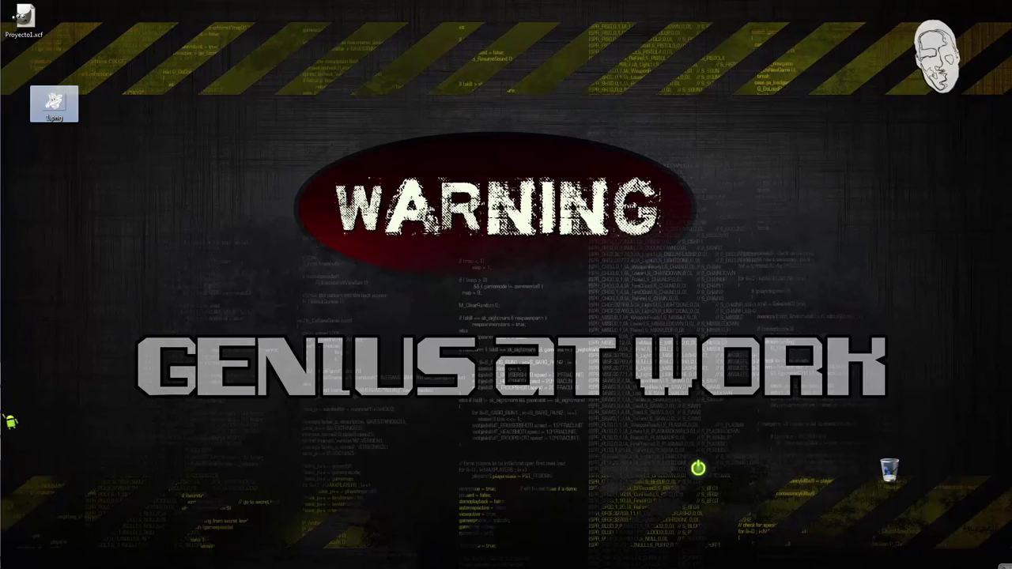
{"action": "left_click", "coordinate": [14, 422]}
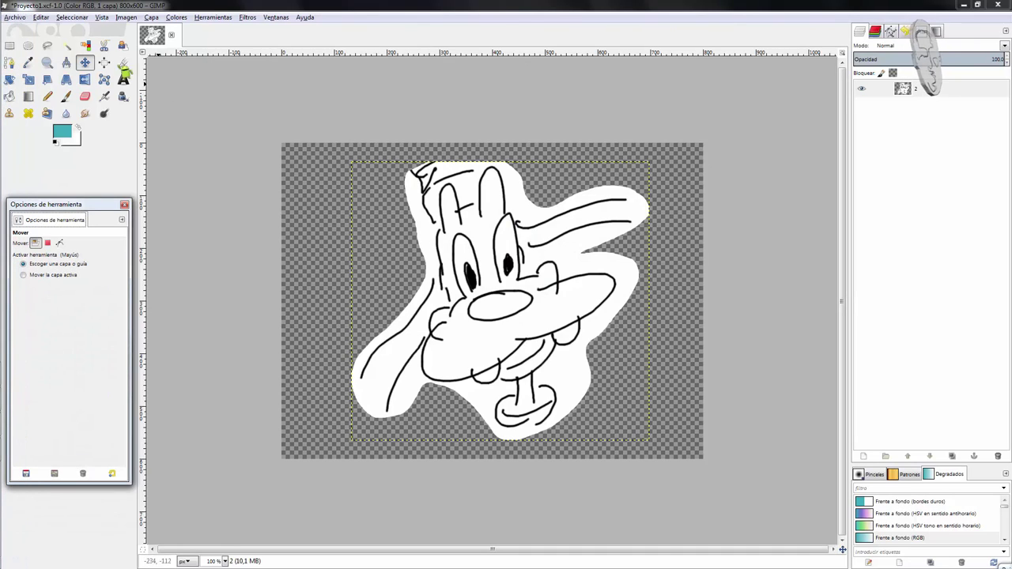
- Export the drawing to the Desktop as 1.jpg using the Imagen JPEG file type
{"action": "left_click", "coordinate": [15, 17]}
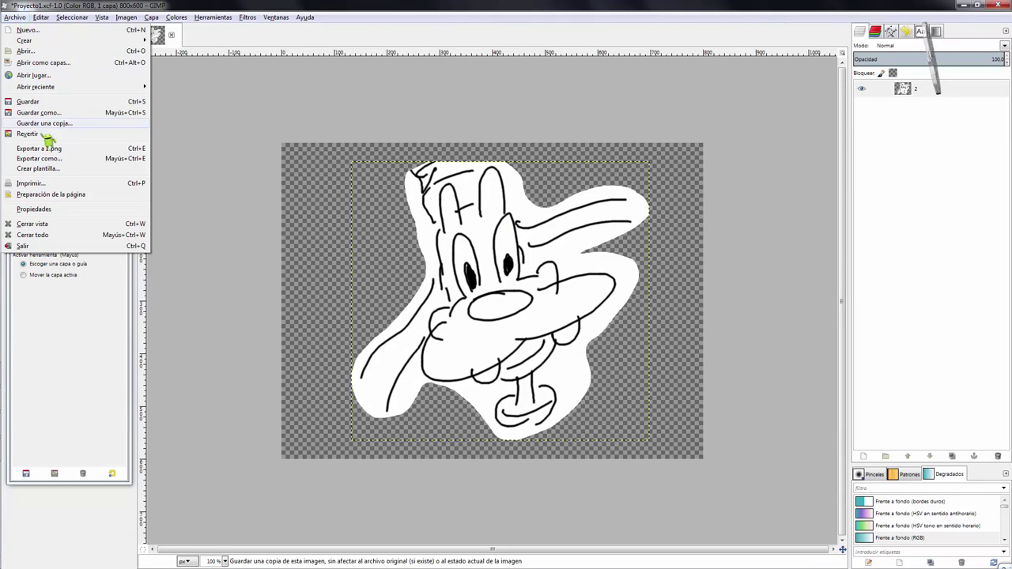
{"action": "left_click", "coordinate": [39, 159]}
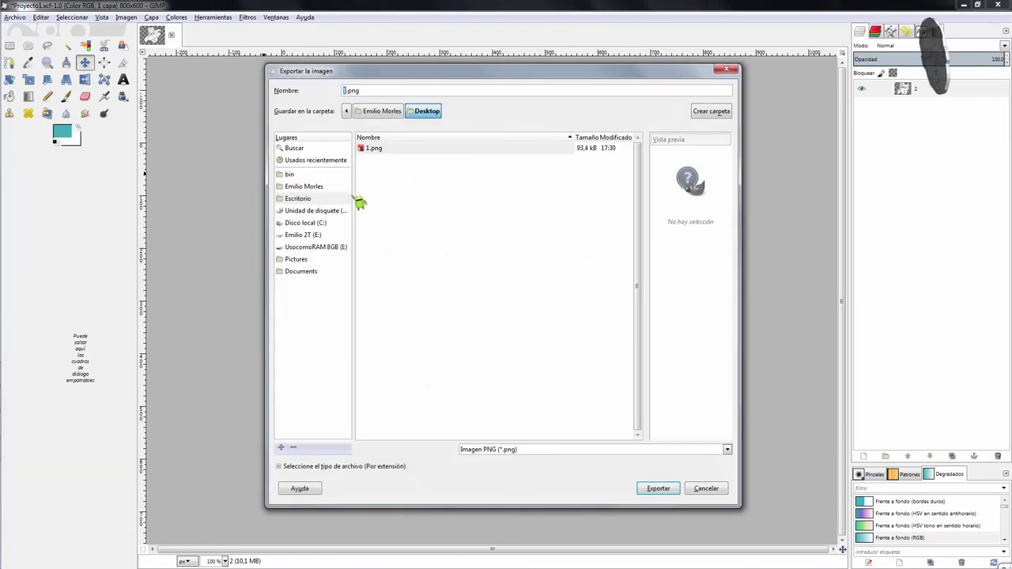
{"action": "left_click", "coordinate": [728, 450]}
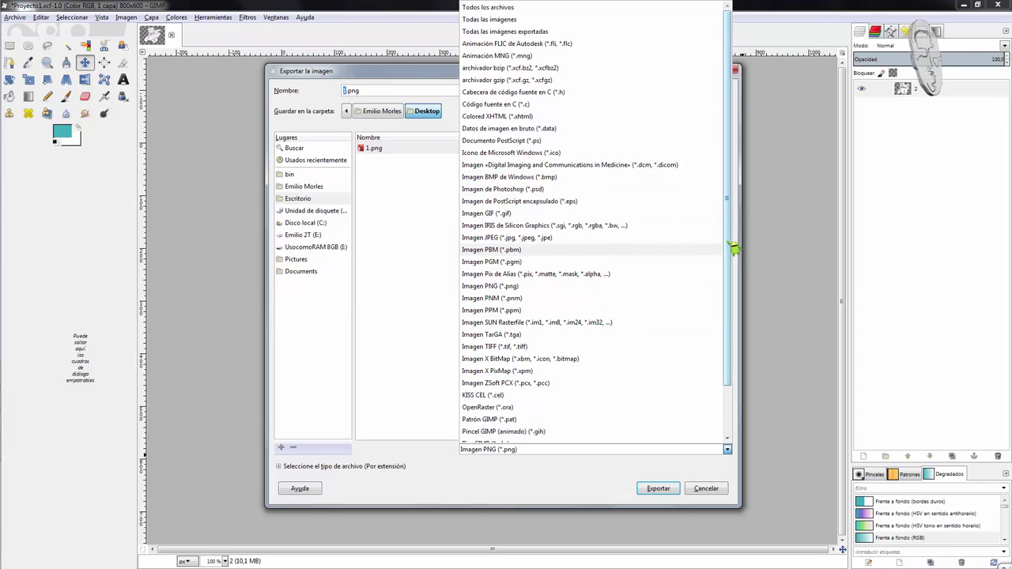
{"action": "scroll", "coordinate": [738, 284], "scroll_direction": "down", "scroll_amount": 1}
{"action": "scroll", "coordinate": [740, 301], "scroll_direction": "up", "scroll_amount": 1}
{"action": "scroll", "coordinate": [741, 315], "scroll_direction": "down", "scroll_amount": 2}
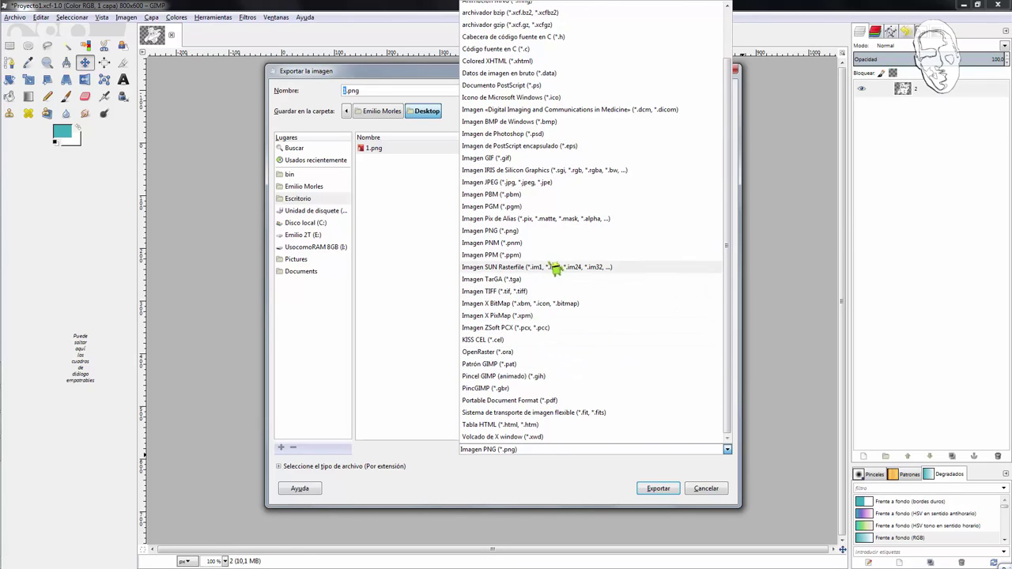
{"action": "left_click", "coordinate": [503, 183]}
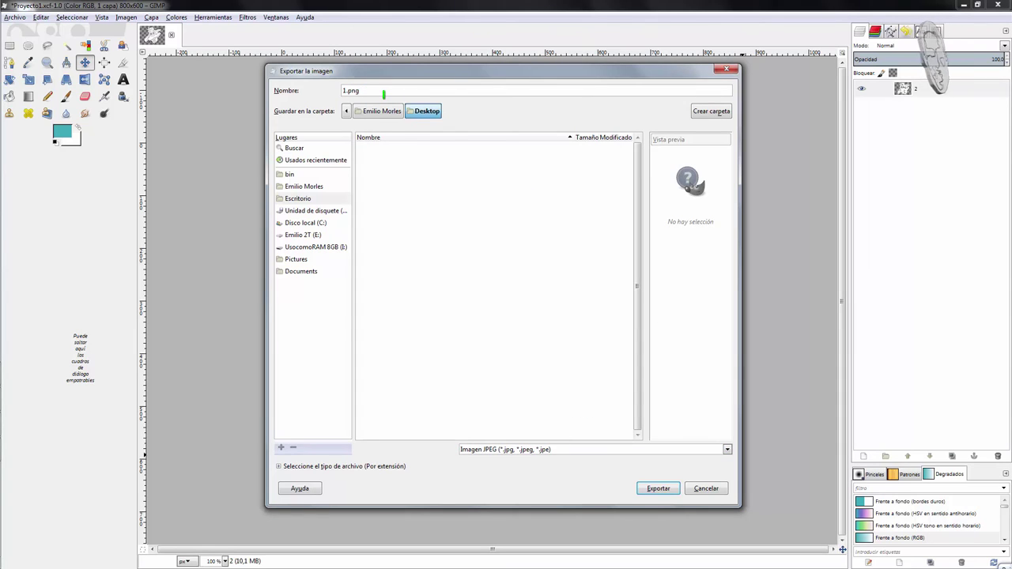
{"action": "key", "text": "BackSpace"}
{"action": "key", "text": "BackSpace"}
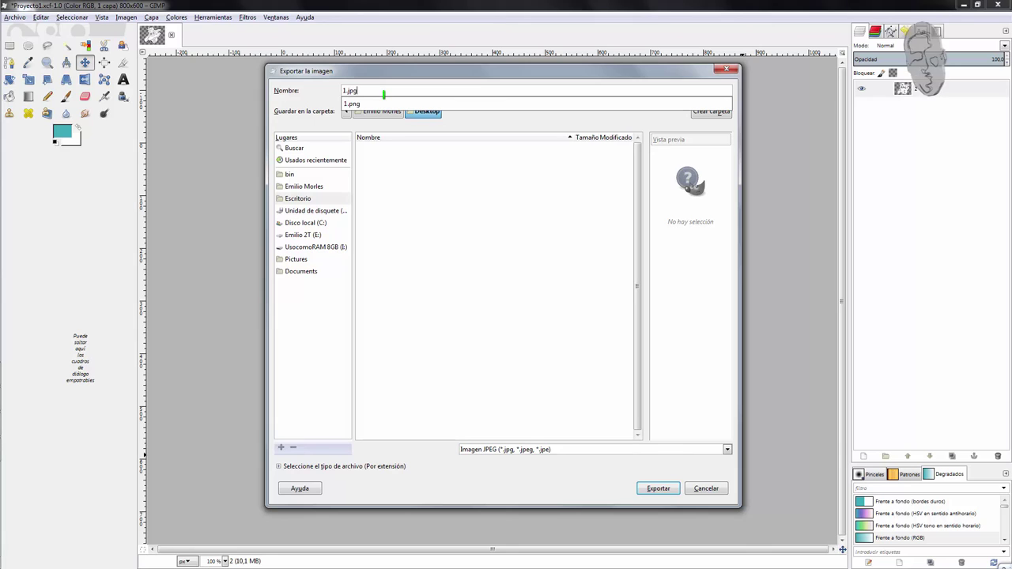
{"action": "left_click", "coordinate": [666, 490]}
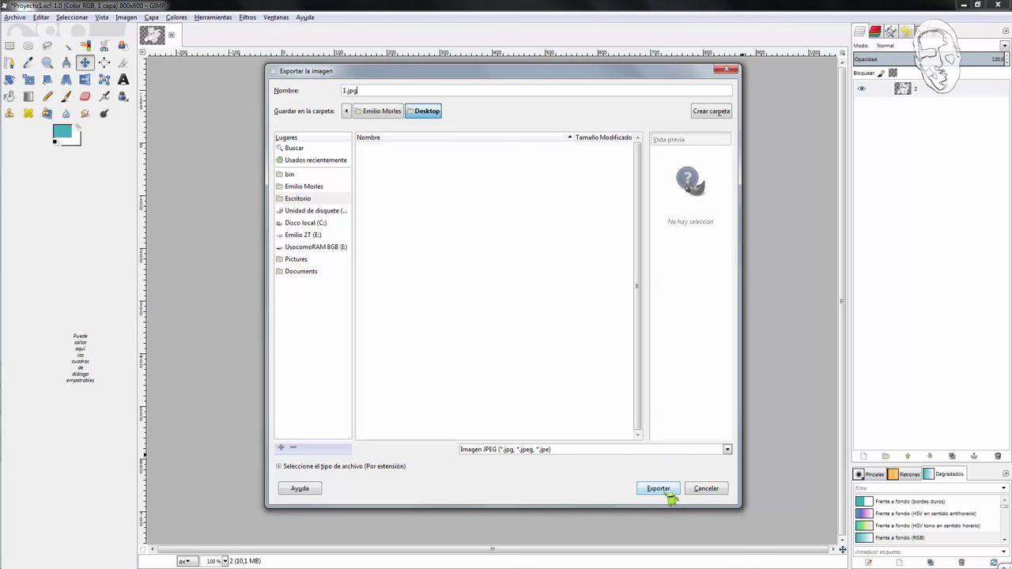
{"action": "left_click", "coordinate": [666, 490]}
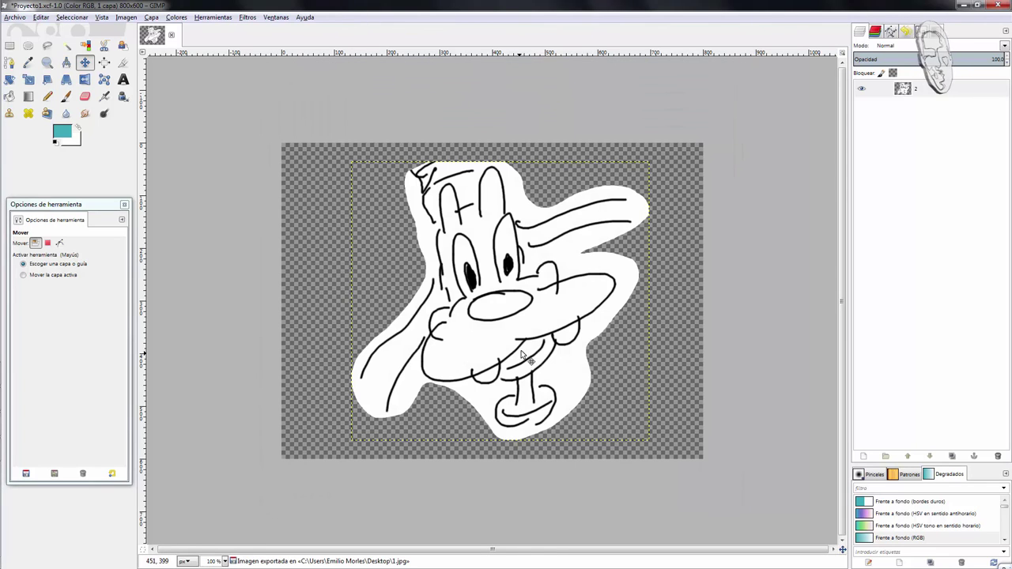
- Minimize GIMP and drag the 1.jpg and 1.png icons into the top-left beside Proyecto1.xcf
{"action": "left_click", "coordinate": [963, 4]}
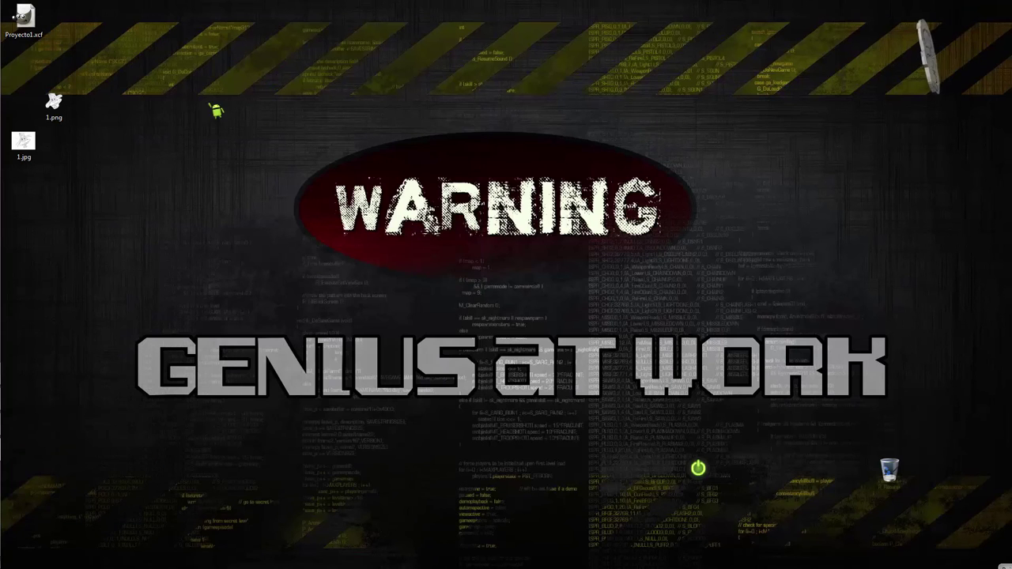
{"action": "left_click_drag", "start_coordinate": [24, 142], "coordinate": [243, 148]}
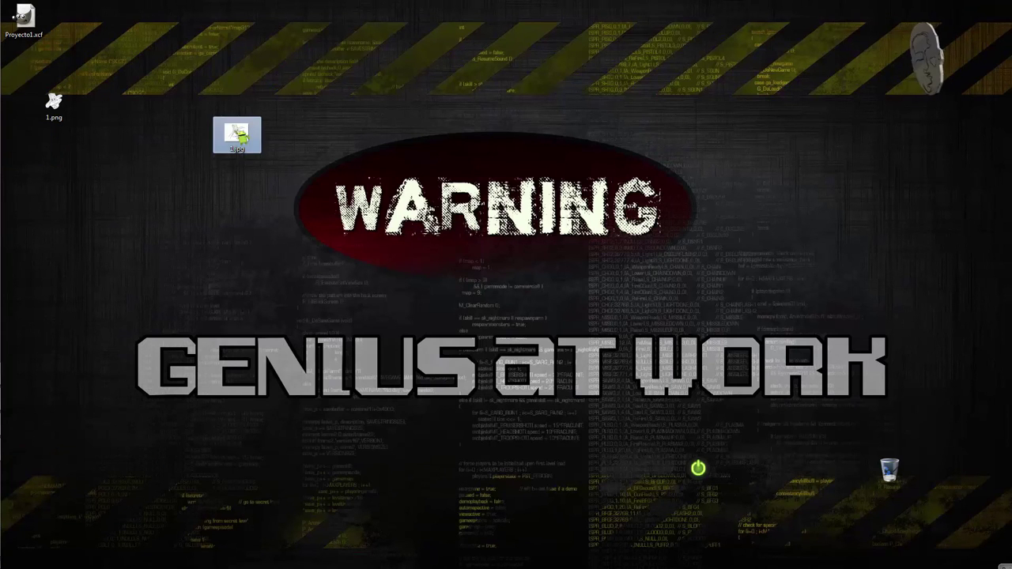
{"action": "left_click_drag", "start_coordinate": [66, 114], "coordinate": [155, 140]}
{"action": "left_click_drag", "start_coordinate": [237, 139], "coordinate": [222, 144]}
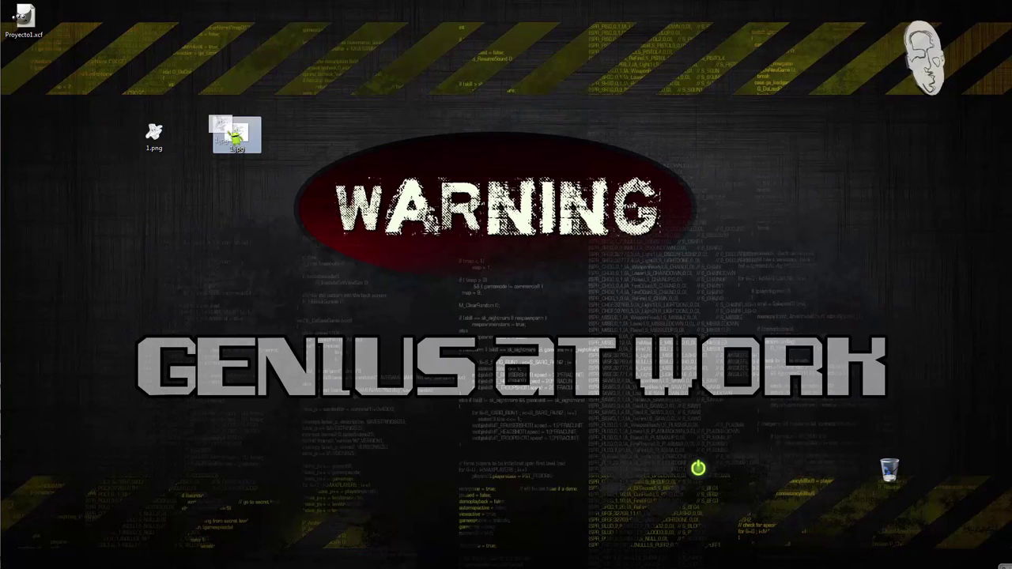
{"action": "mouse_move", "coordinate": [220, 138]}
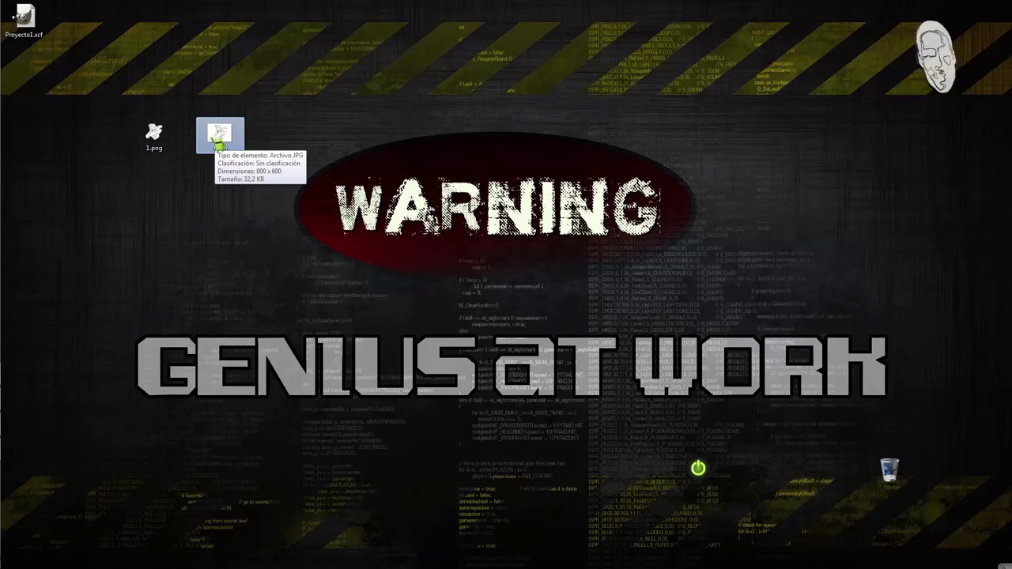
{"action": "left_click_drag", "start_coordinate": [220, 136], "coordinate": [225, 144]}
{"action": "left_click", "coordinate": [154, 134]}
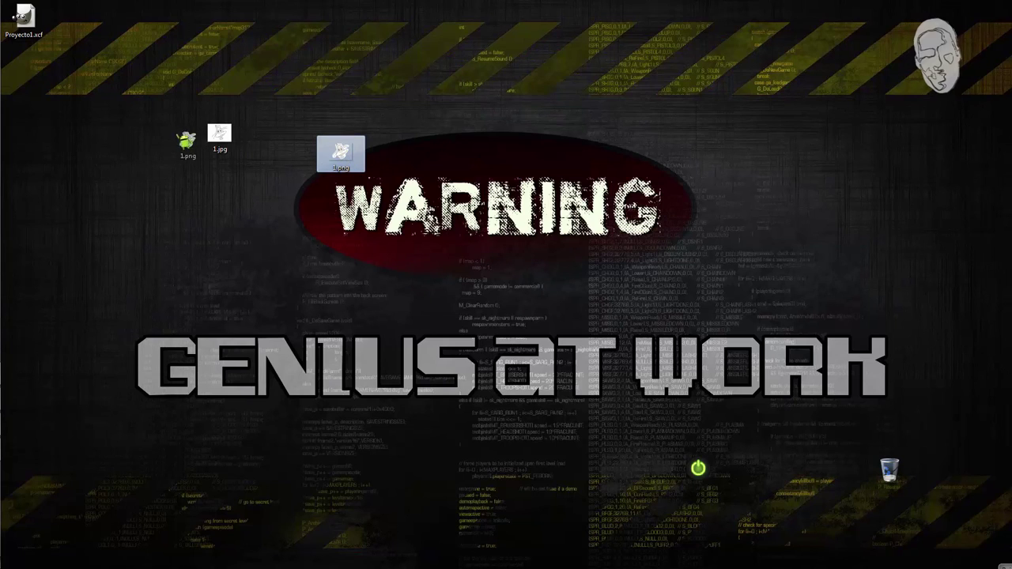
{"action": "left_click_drag", "start_coordinate": [342, 154], "coordinate": [167, 144]}
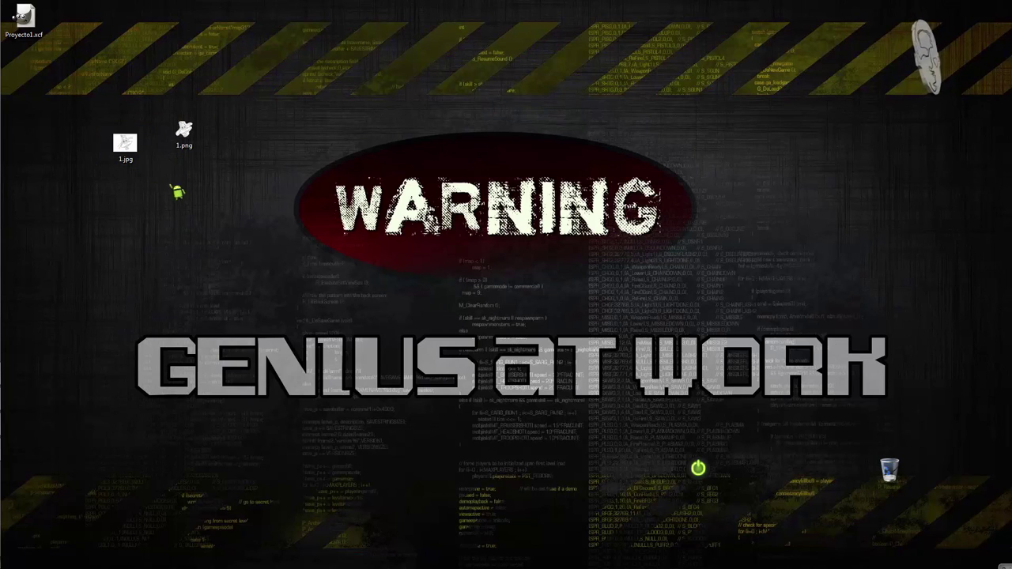
{"action": "left_click_drag", "start_coordinate": [131, 146], "coordinate": [36, 75]}
{"action": "left_click_drag", "start_coordinate": [183, 131], "coordinate": [91, 43]}
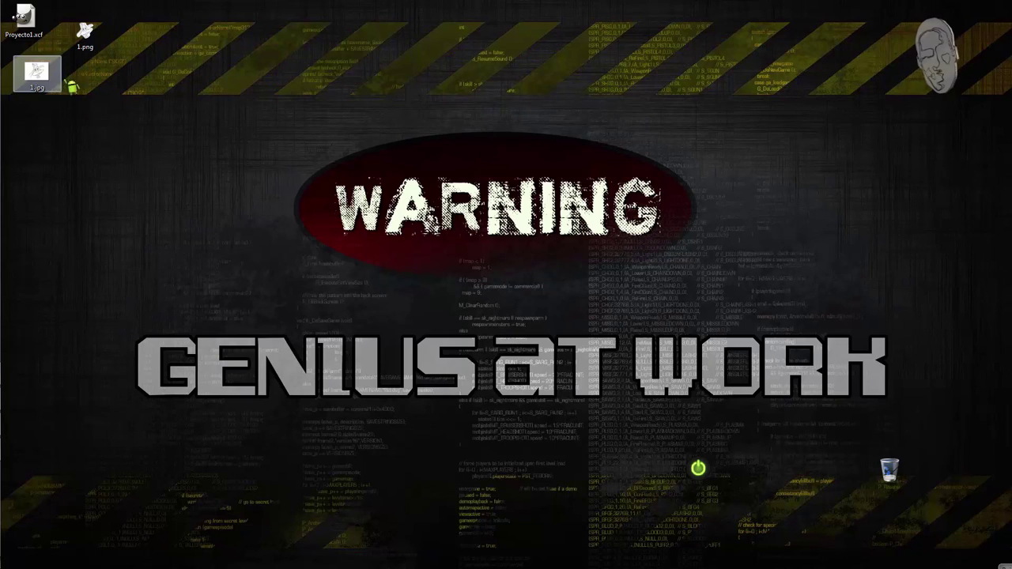